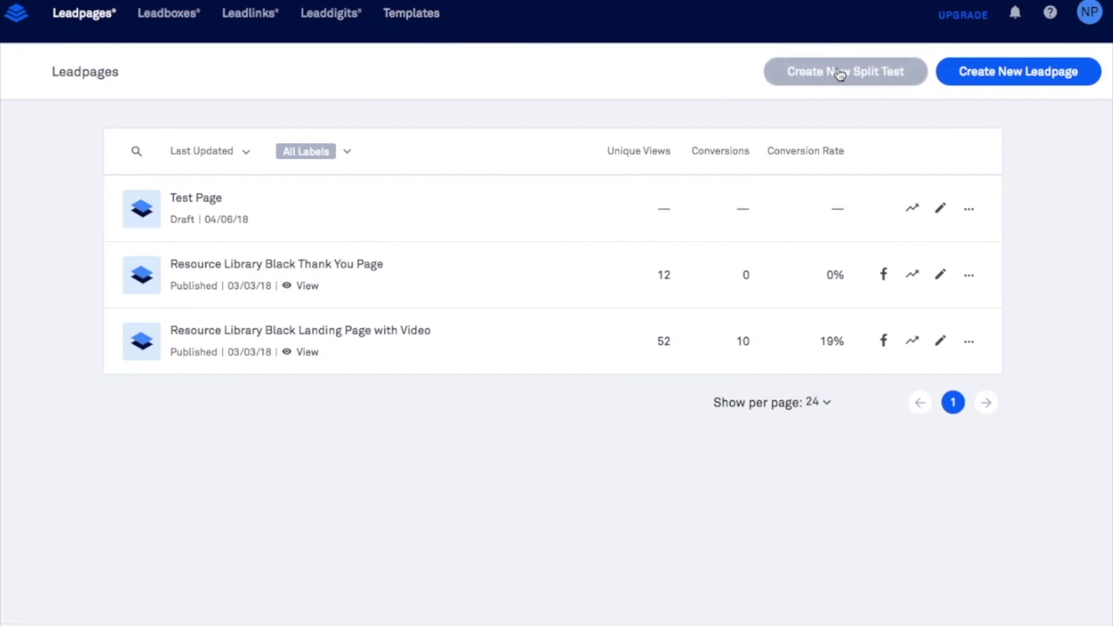
# Step: Start a new leadpage and open the Filter By categories in the Drag & Drop templates gallery
pyautogui.click(1021, 79)
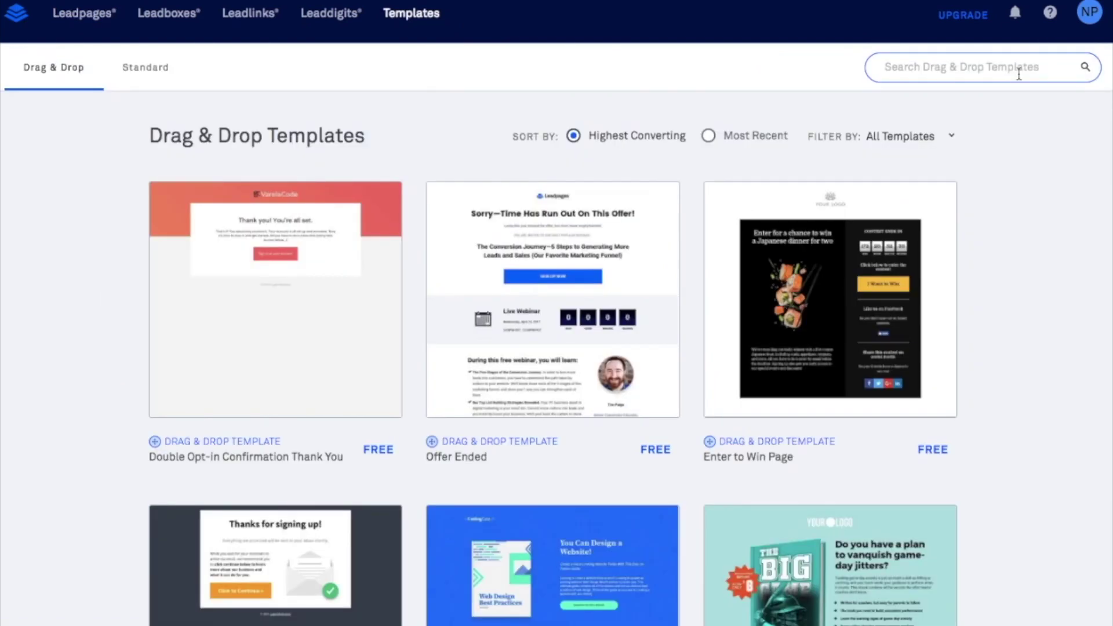
pyautogui.click(415, 24)
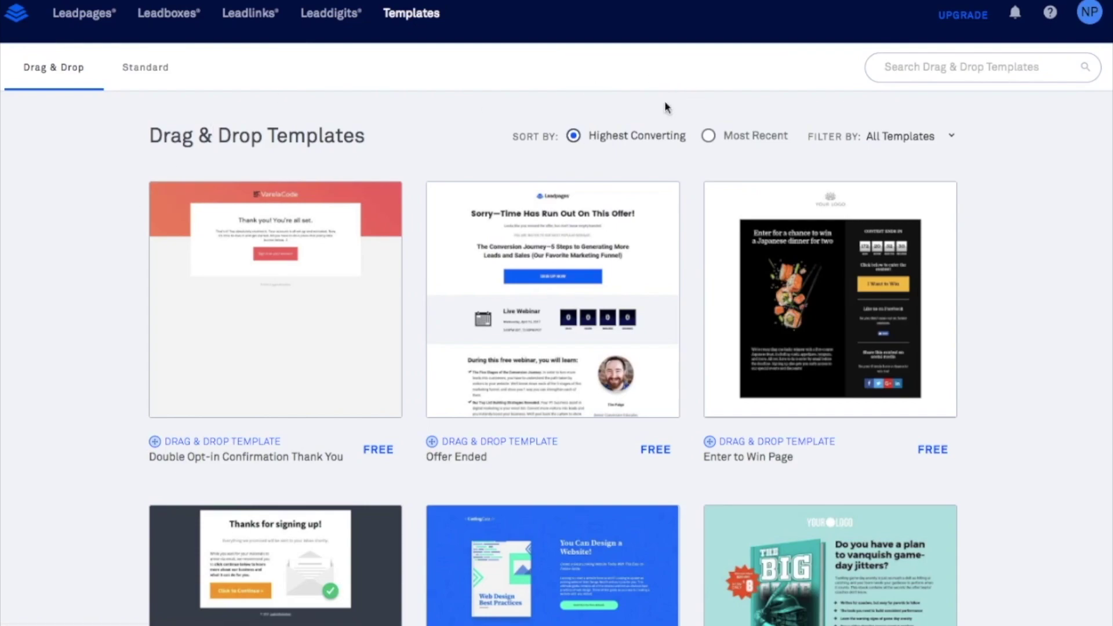
pyautogui.click(900, 137)
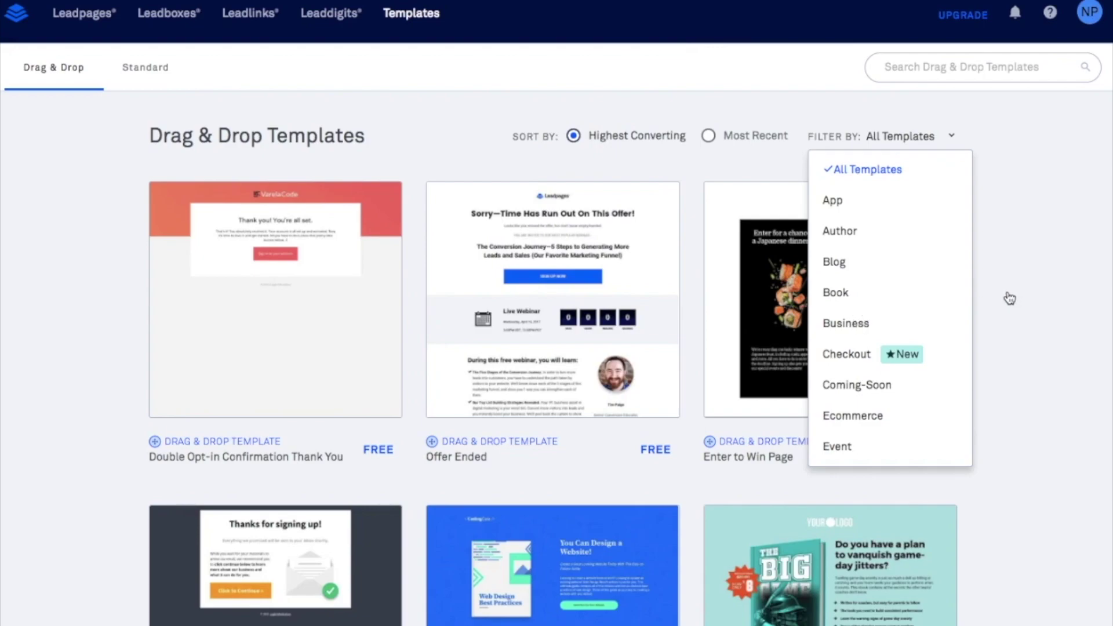
# Step: Close the category list unfiltered and scroll the templates down to the Free E-book Opt-in card
pyautogui.click(1046, 269)
pyautogui.scroll(-4, 1046, 269)
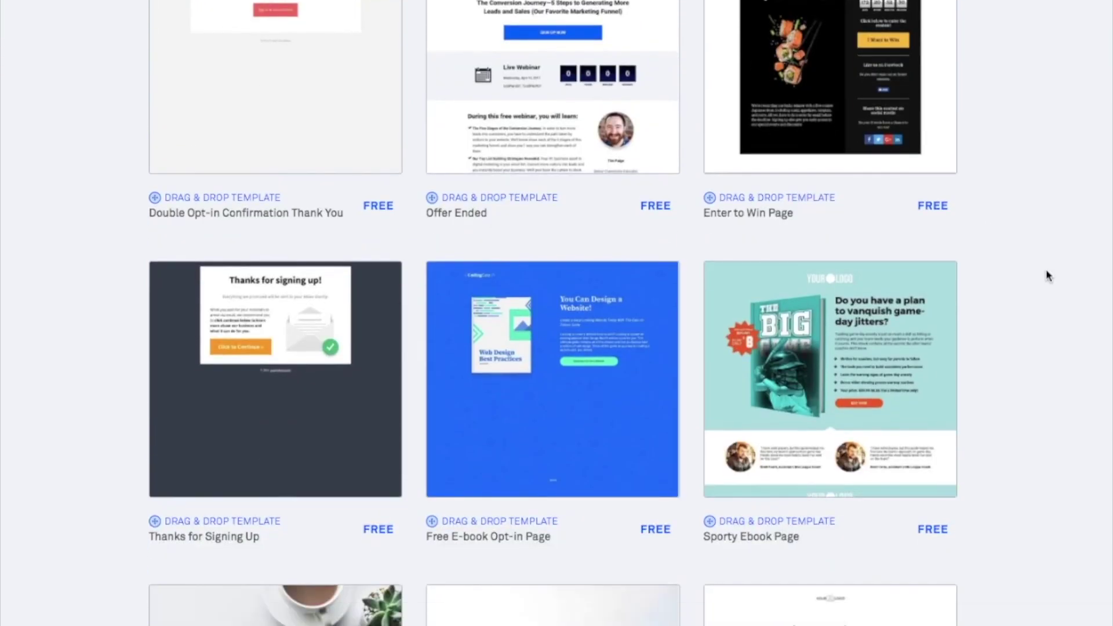
pyautogui.moveTo(556, 410)
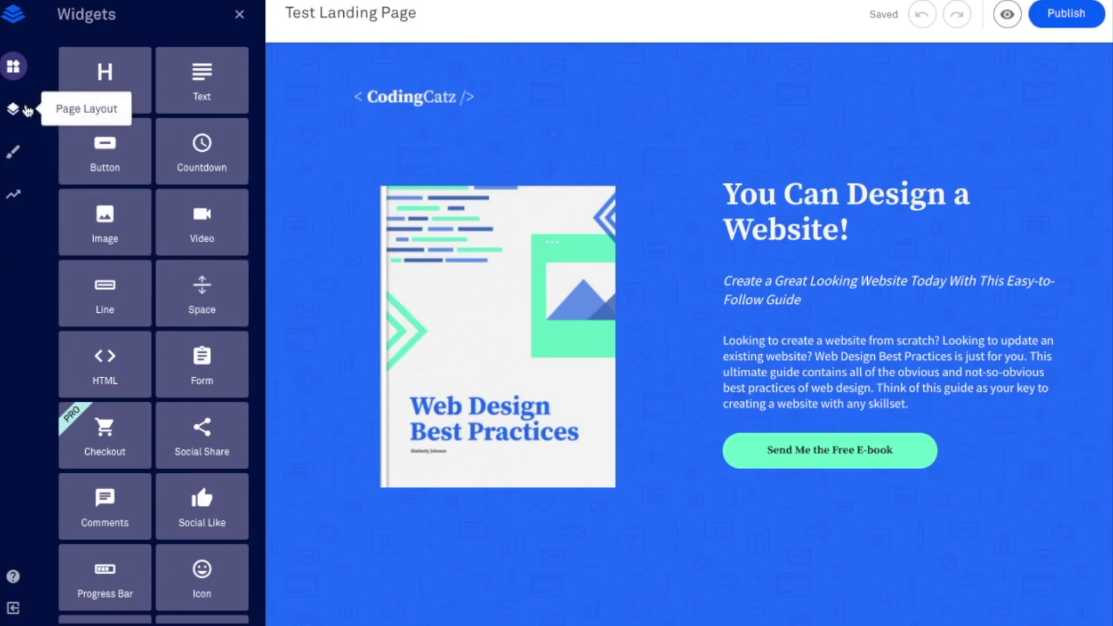
# Step: Expand and collapse the Header section in Page Layout, then bring up Page Styles
pyautogui.click(14, 108)
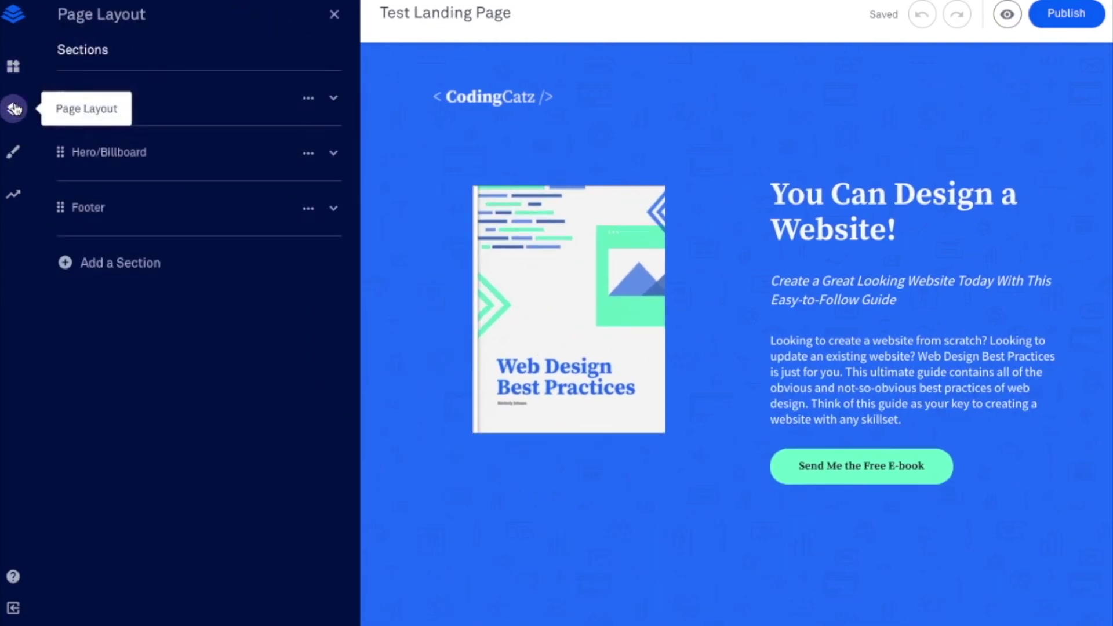
pyautogui.moveTo(154, 104)
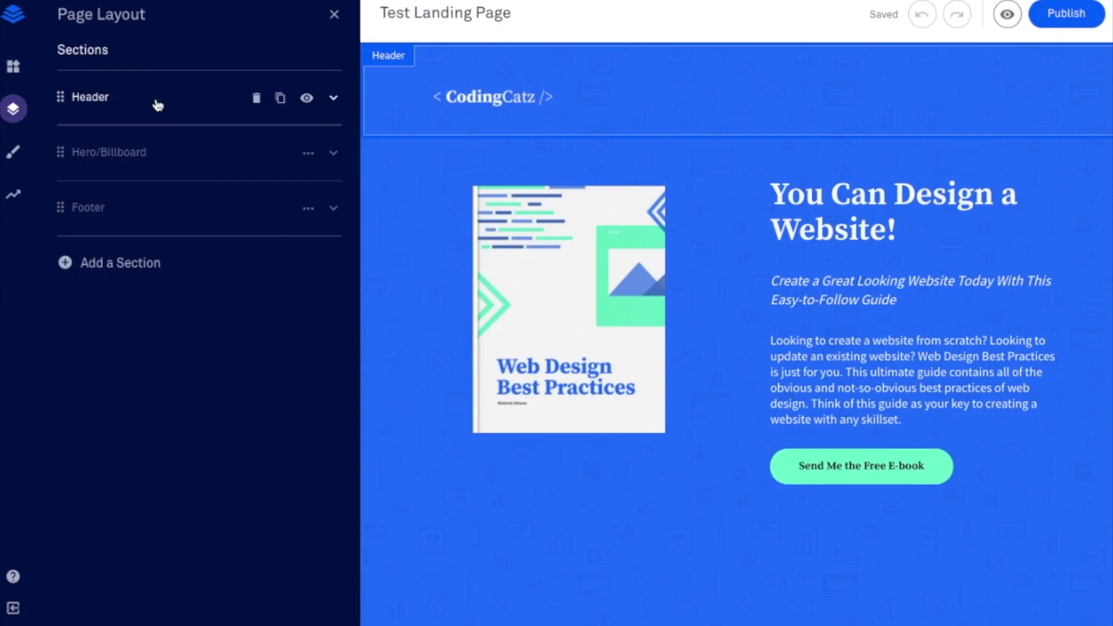
pyautogui.click(334, 100)
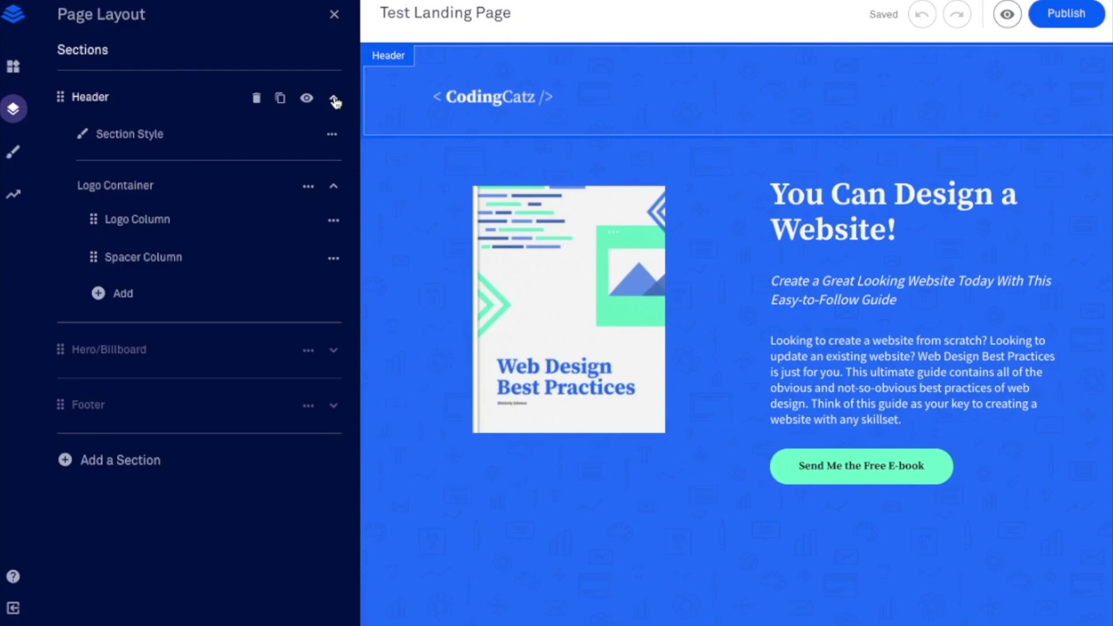
pyautogui.click(335, 100)
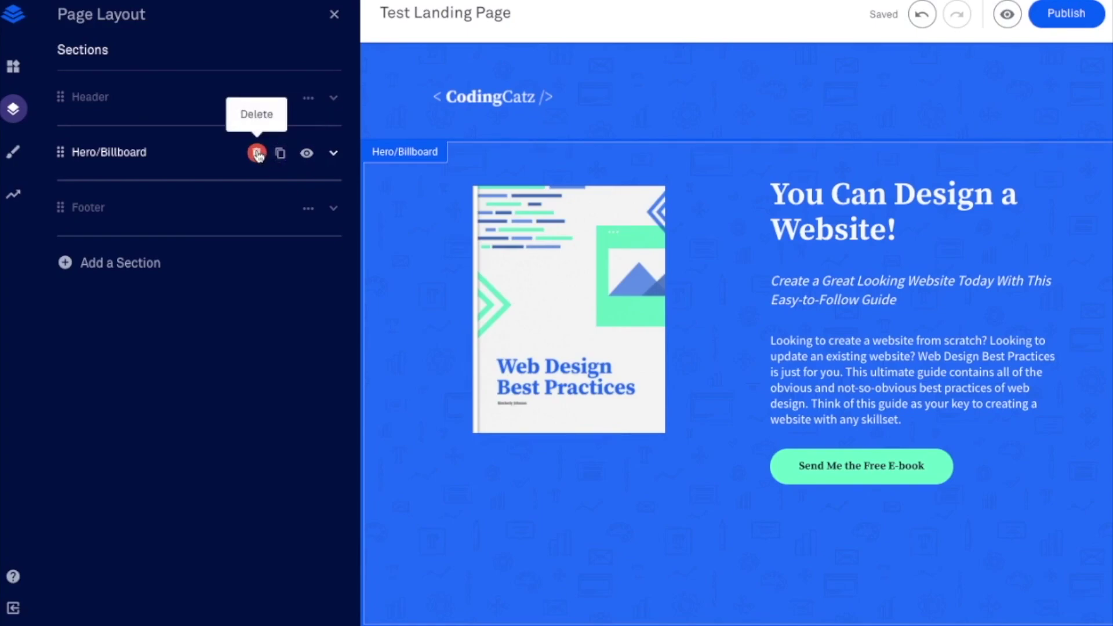
pyautogui.click(13, 154)
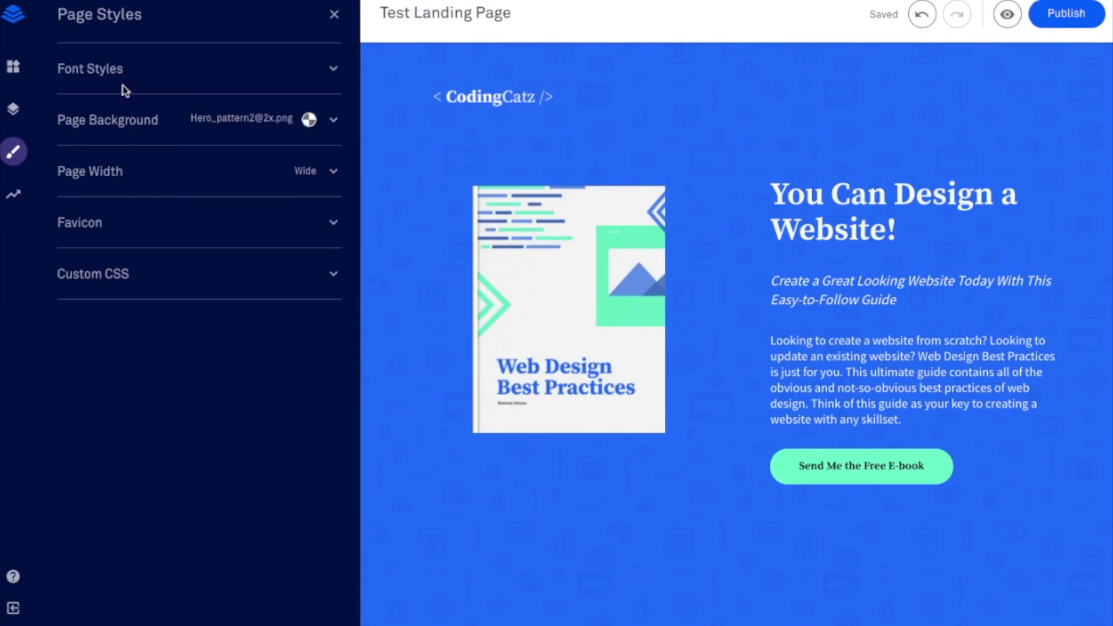
pyautogui.click(14, 200)
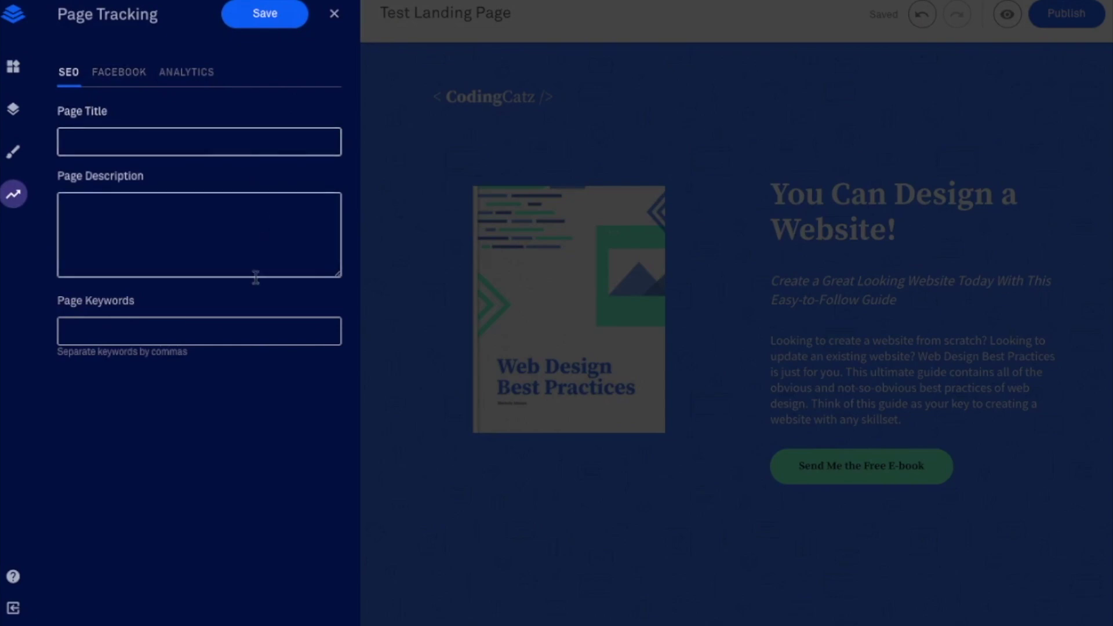
pyautogui.click(117, 76)
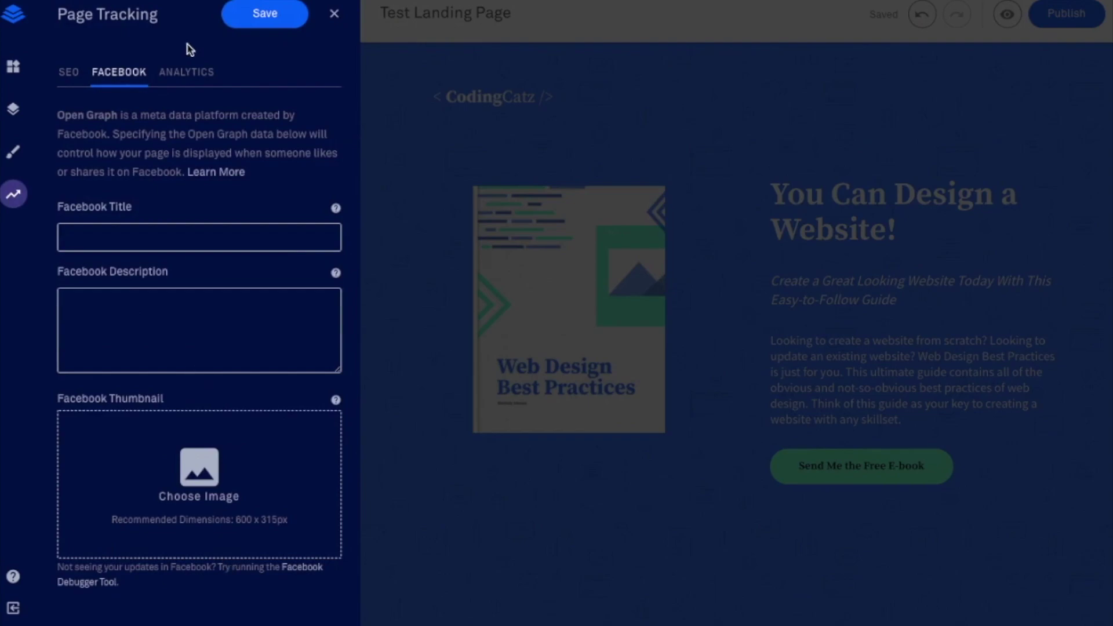
pyautogui.click(189, 71)
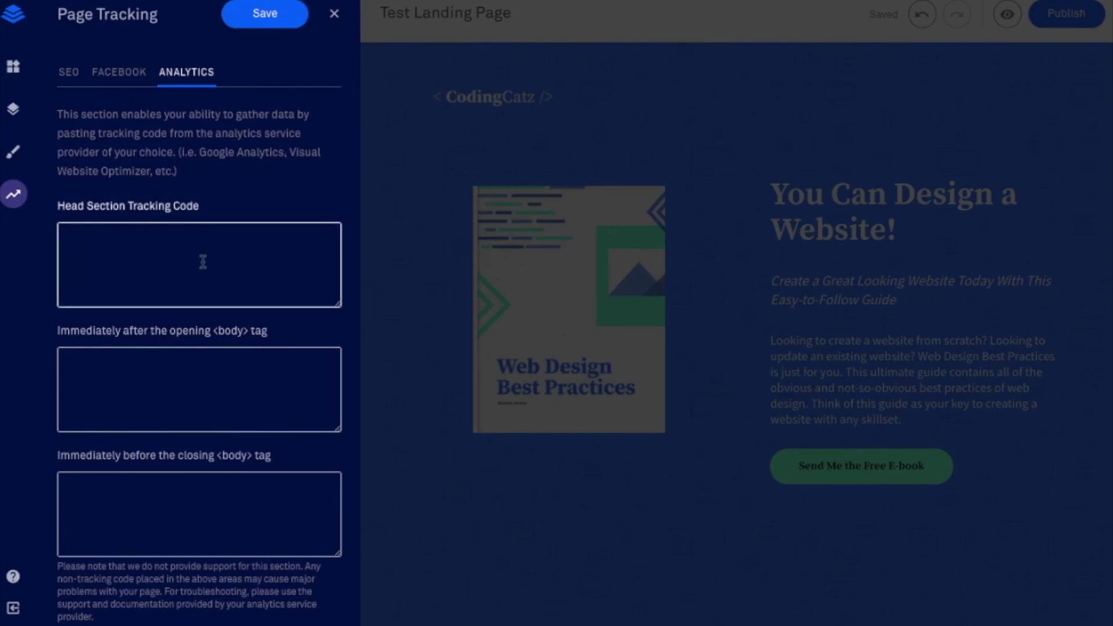
pyautogui.click(14, 151)
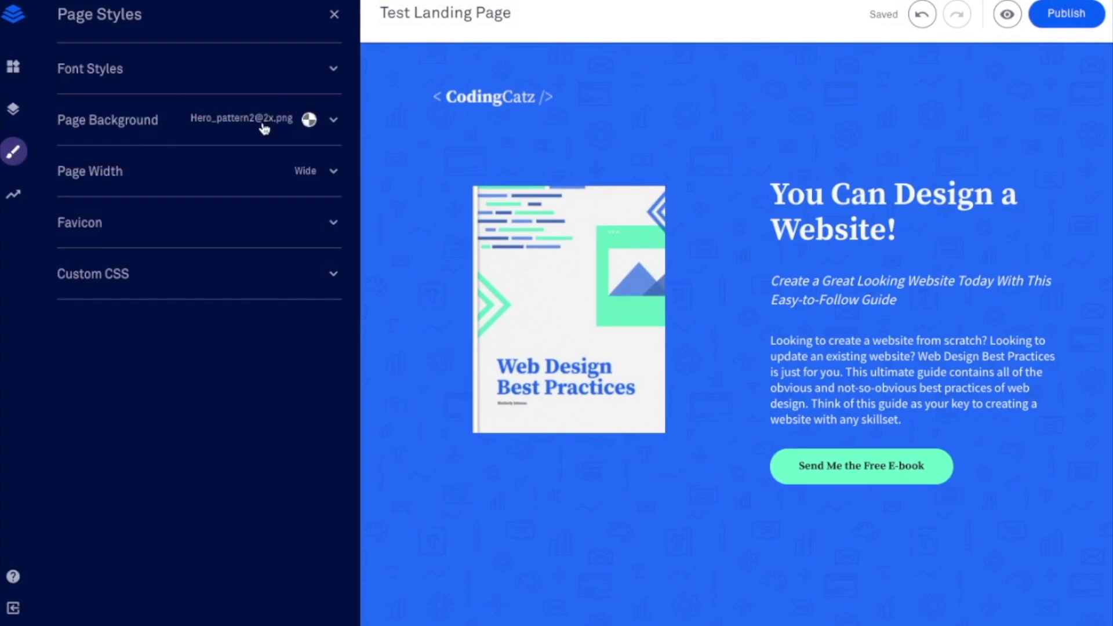
# Step: Replace the page background image with the laptop desk photo
pyautogui.click(222, 119)
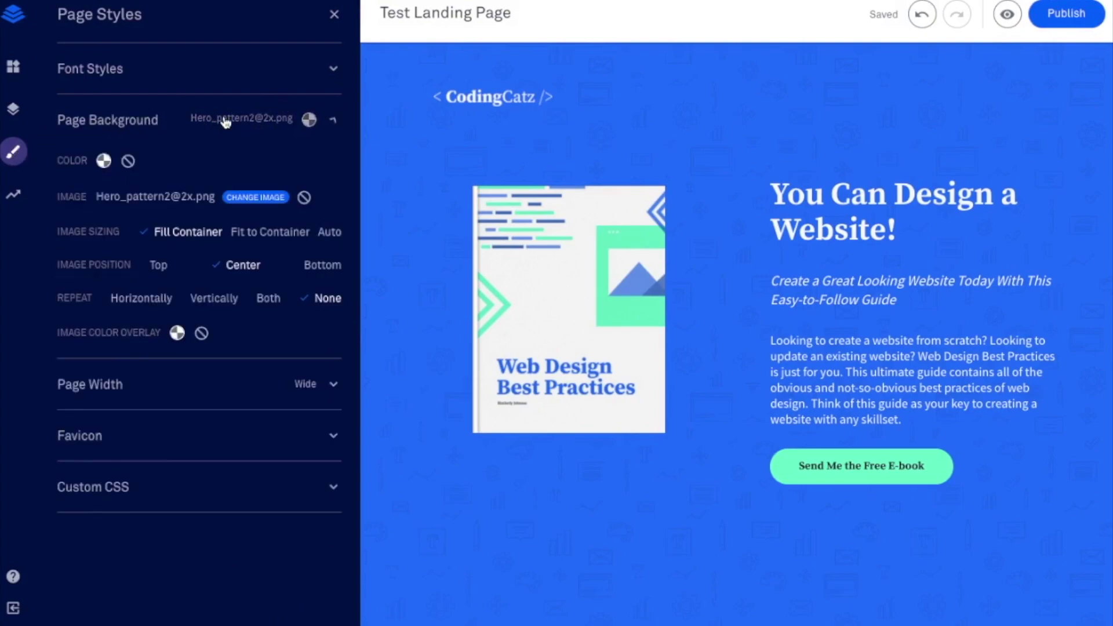
pyautogui.click(254, 198)
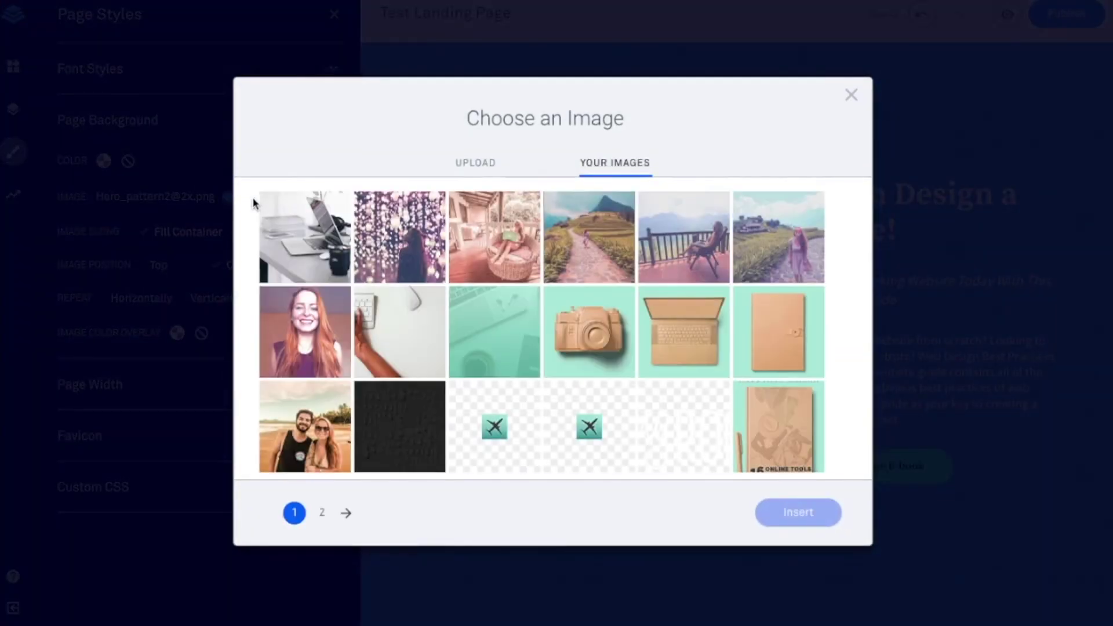
pyautogui.click(312, 250)
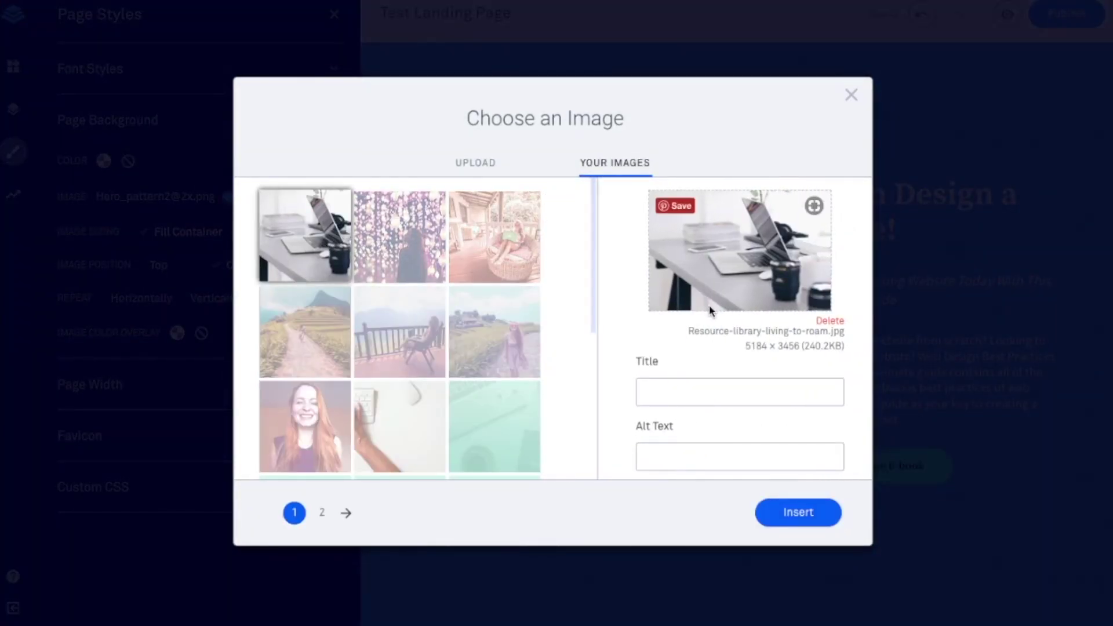
pyautogui.click(808, 387)
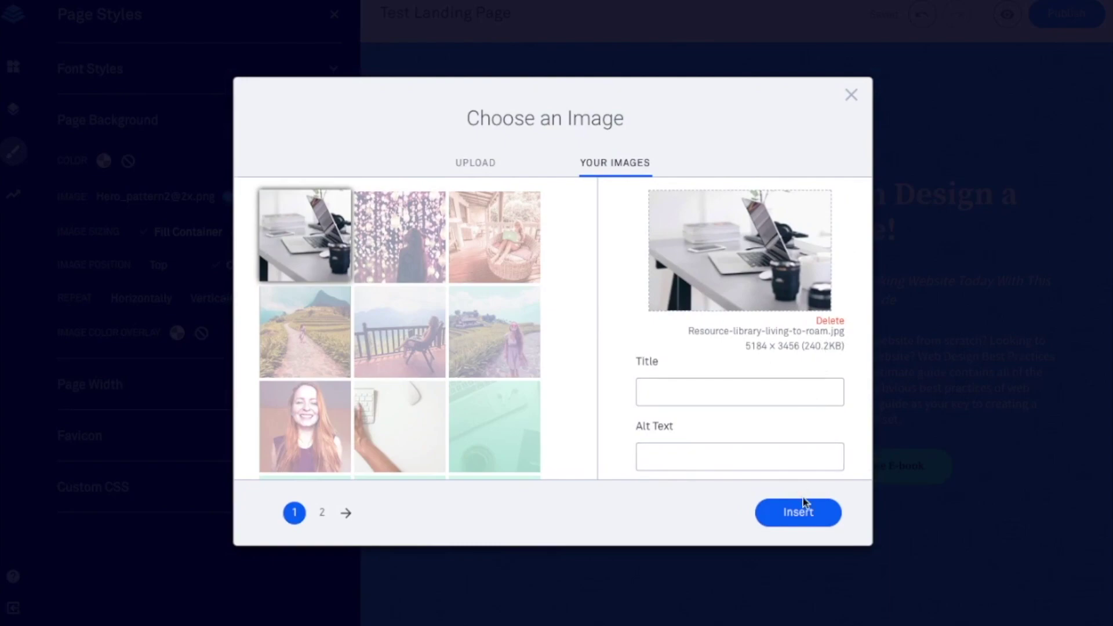
pyautogui.click(808, 515)
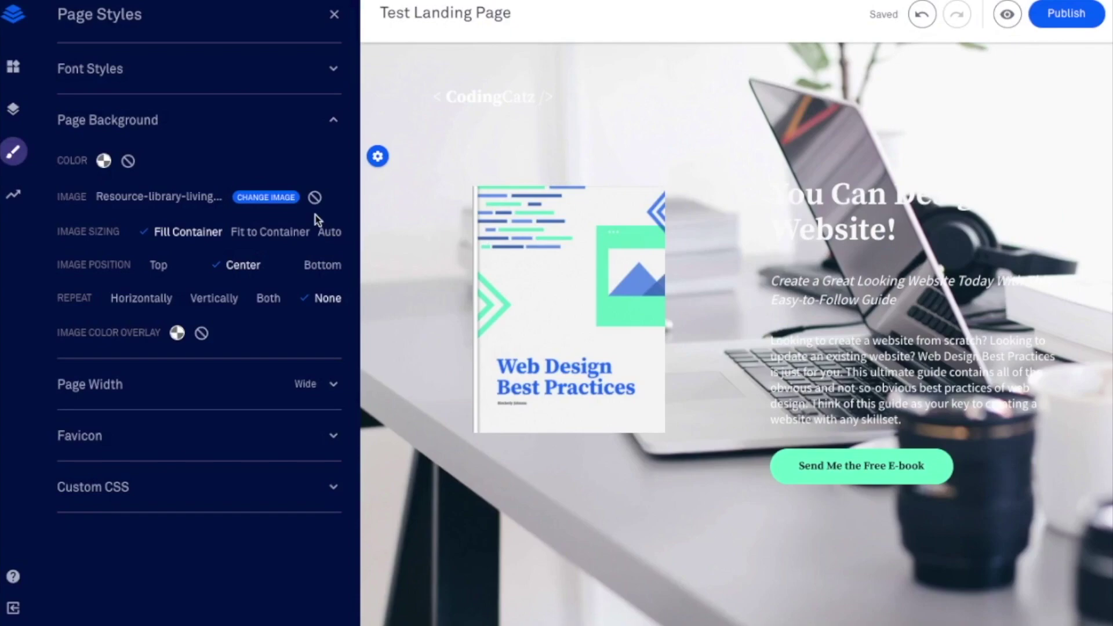
# Step: Add a #aee9dc colour overlay to the background image and lower its opacity
pyautogui.click(178, 334)
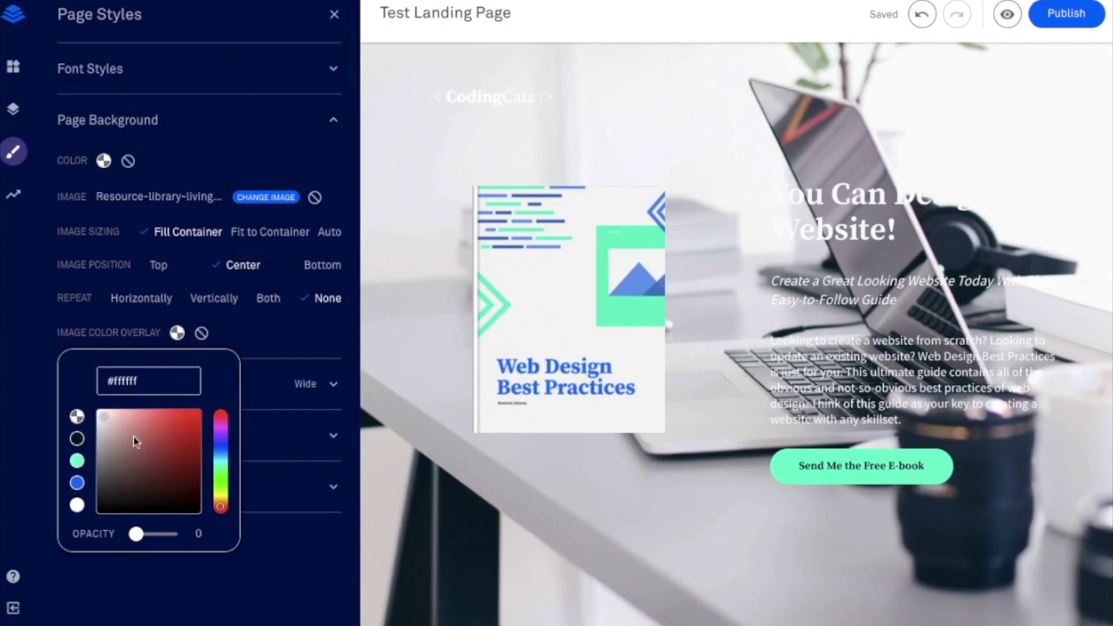
pyautogui.moveTo(146, 380); pyautogui.dragTo(115, 378)
pyautogui.write('aee')
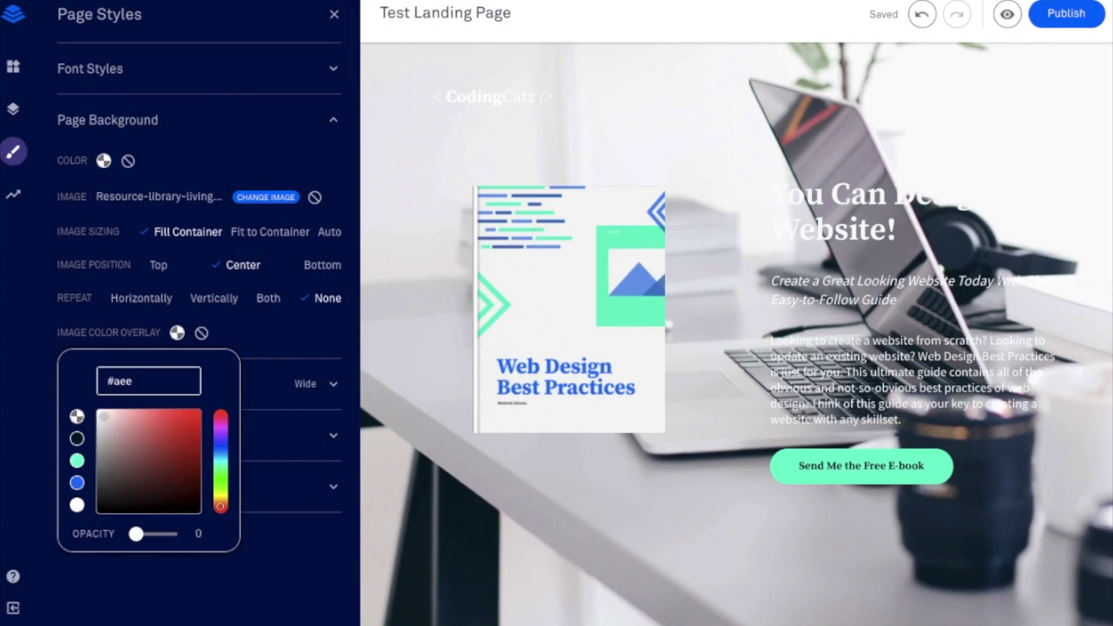
pyautogui.write('9dc')
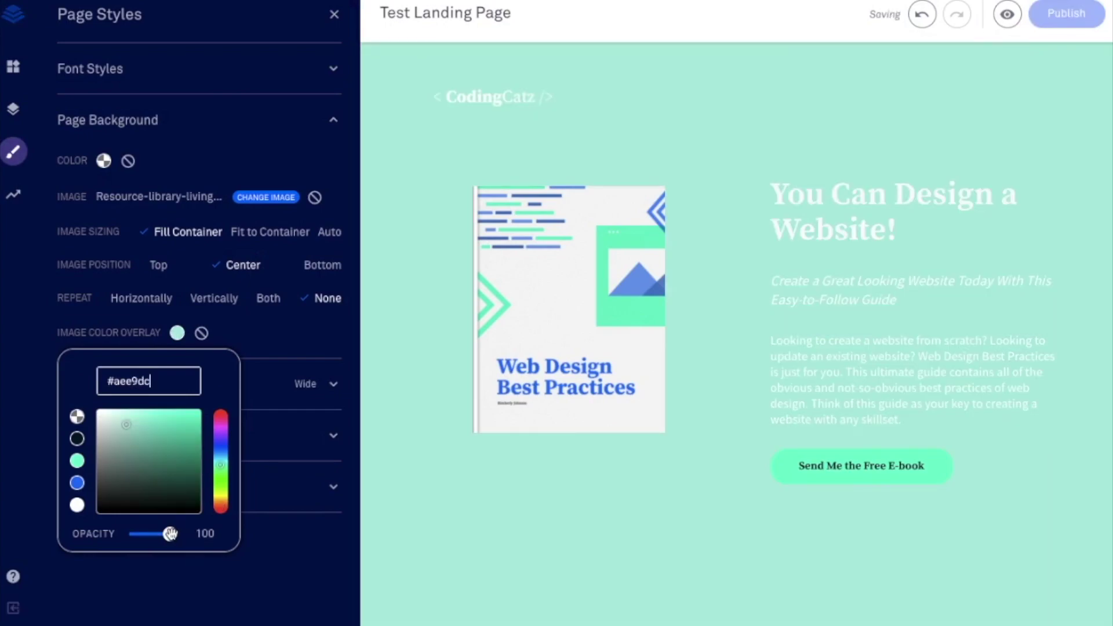
pyautogui.moveTo(174, 533); pyautogui.dragTo(155, 534)
pyautogui.click(298, 349)
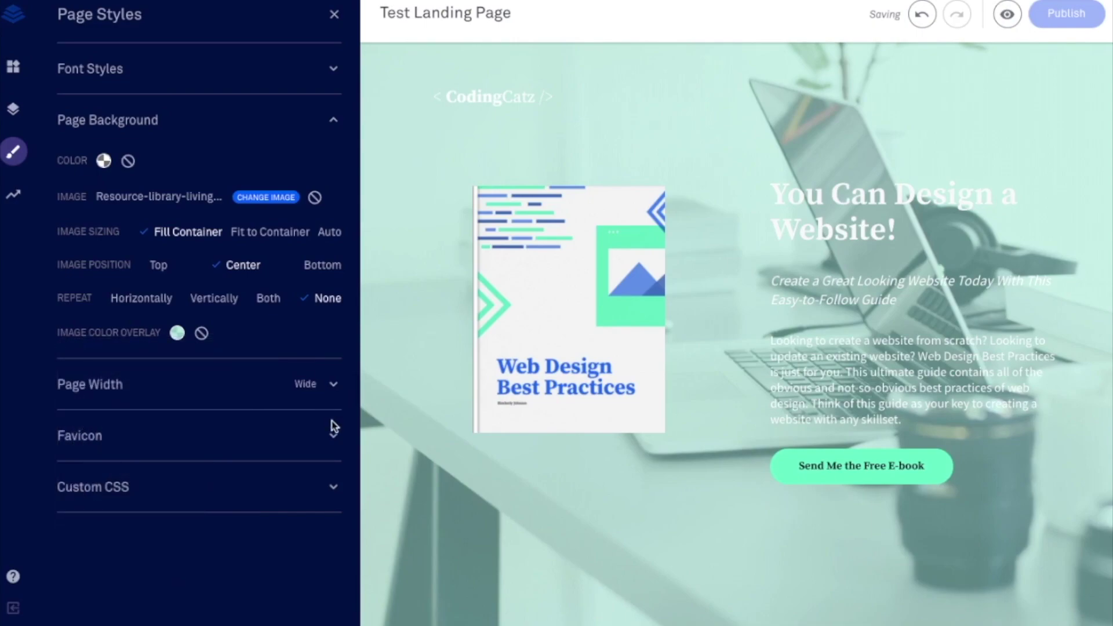
# Step: Set the teal Fav_icon_ltr.png image as the page favicon
pyautogui.click(335, 438)
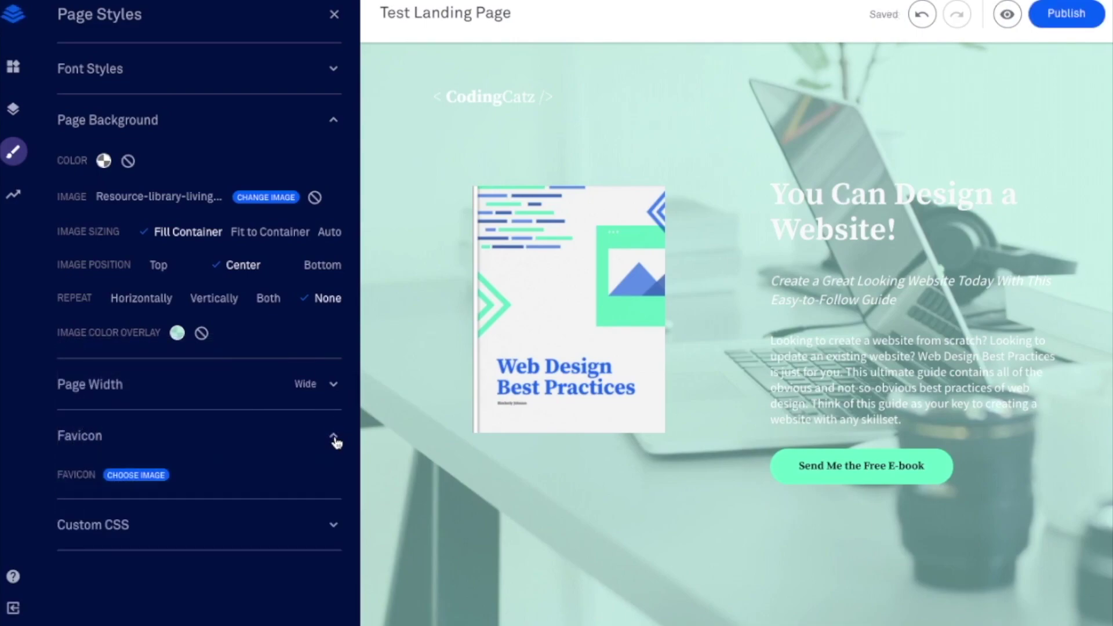
pyautogui.click(127, 482)
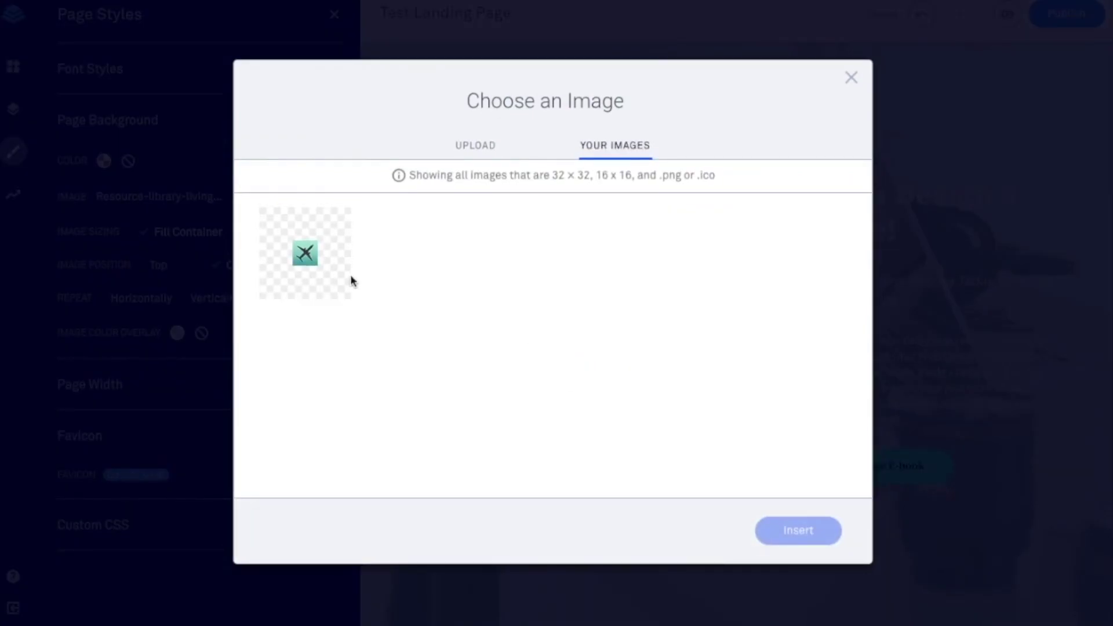
pyautogui.click(307, 261)
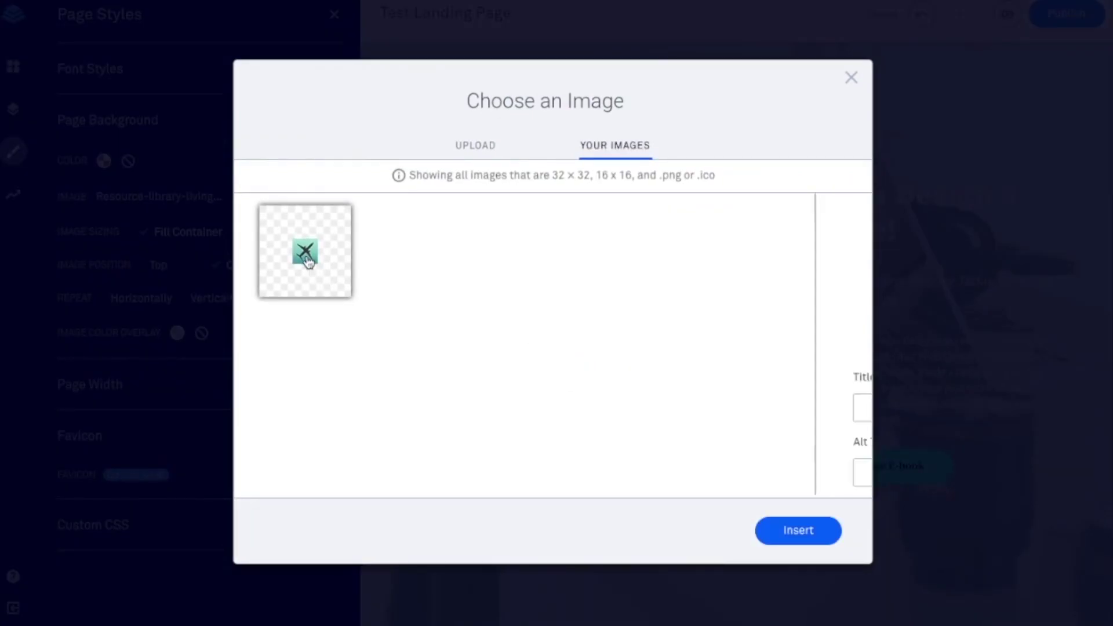
pyautogui.click(794, 537)
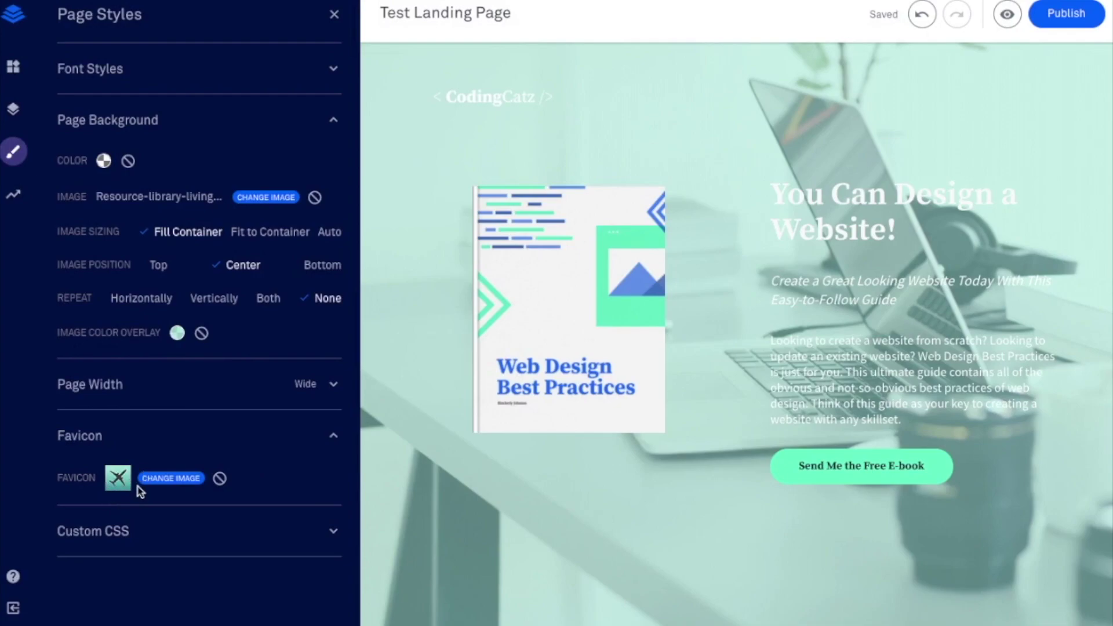
# Step: Set the page's headline font to Raleway
pyautogui.click(318, 72)
pyautogui.click(167, 131)
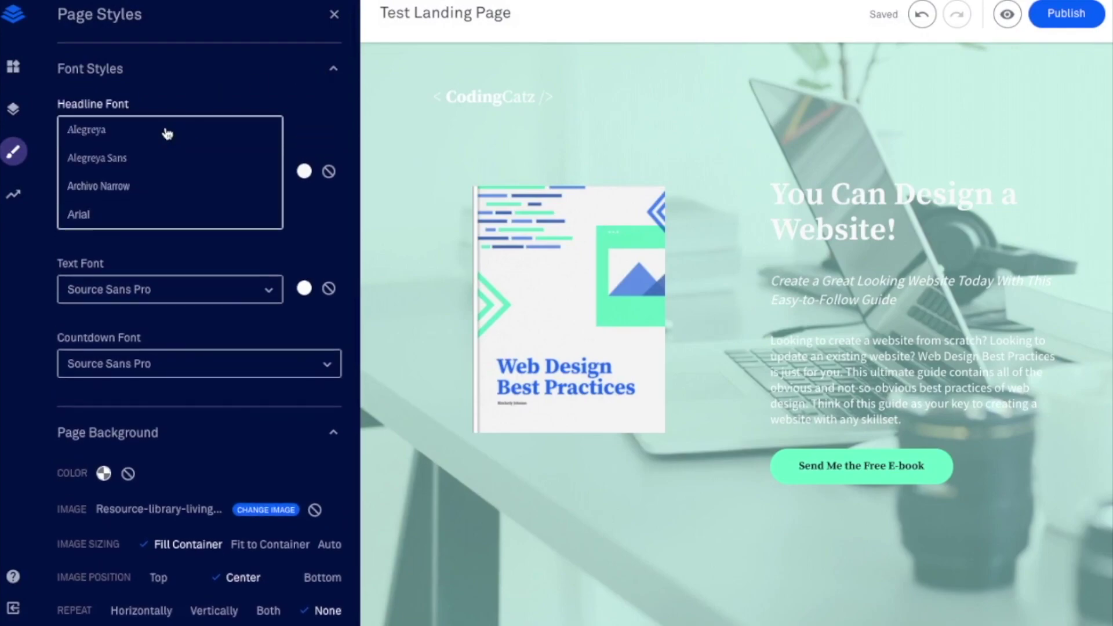
pyautogui.scroll(-10, 146, 174)
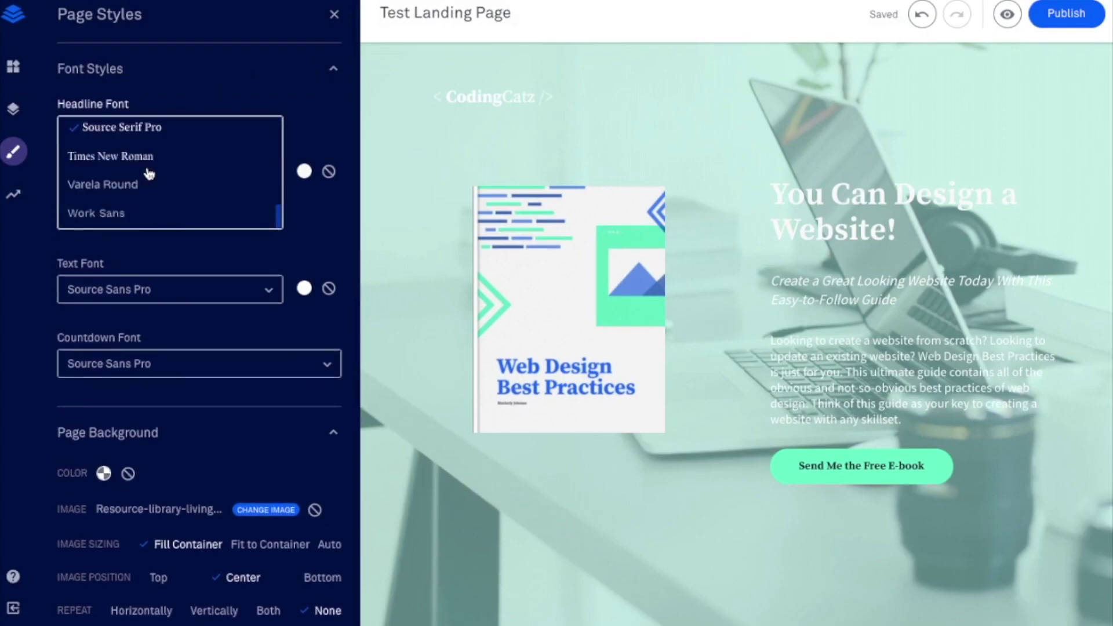
pyautogui.scroll(5, 149, 174)
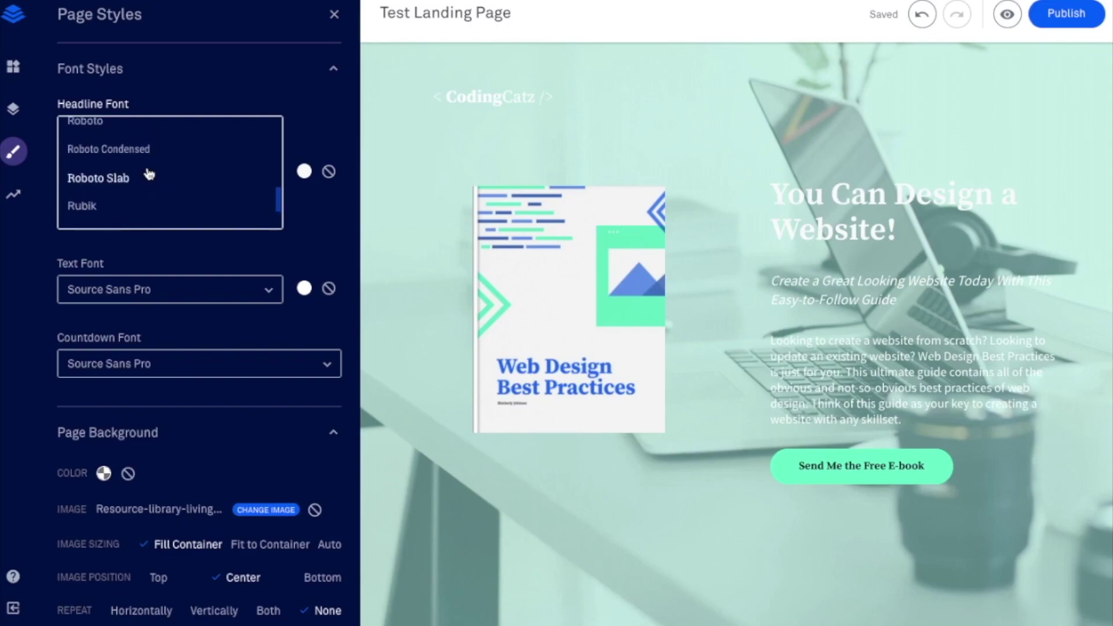
pyautogui.scroll(1, 149, 174)
pyautogui.click(100, 183)
# Step: Set the body text font to Raleway as well
pyautogui.click(140, 214)
pyautogui.scroll(-5, 137, 302)
pyautogui.scroll(-5, 137, 304)
pyautogui.scroll(2, 134, 304)
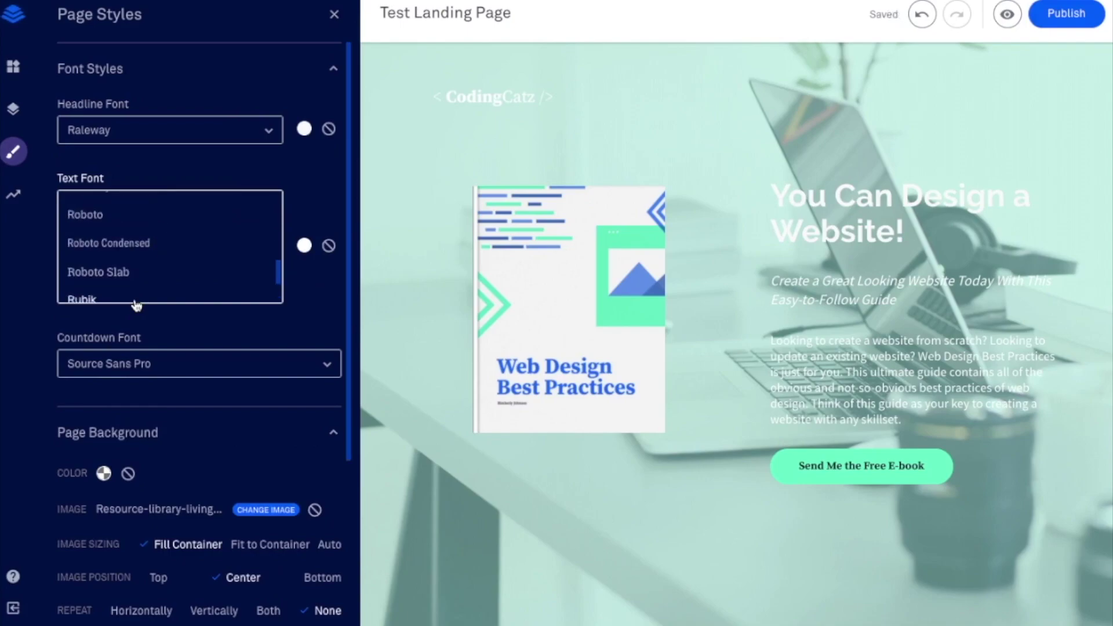
pyautogui.scroll(3, 124, 238)
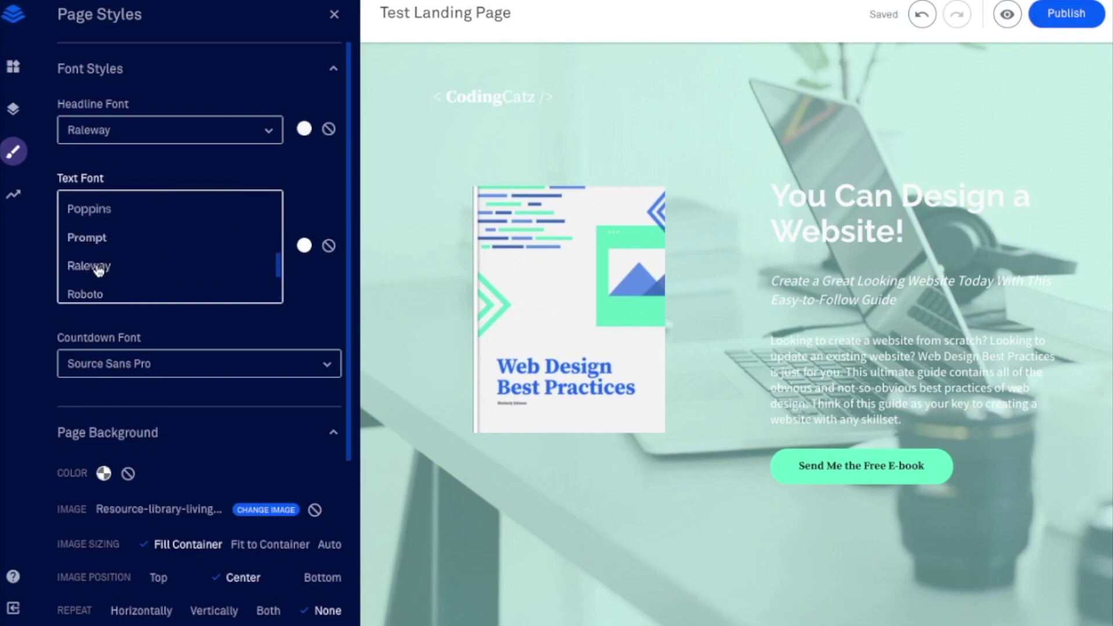
pyautogui.click(117, 264)
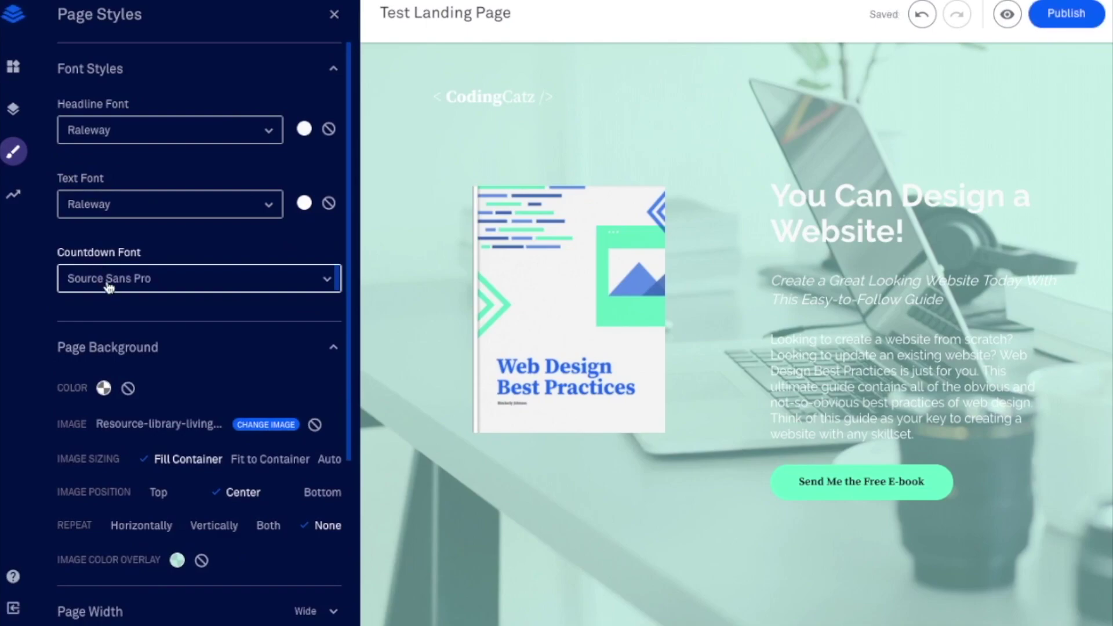
pyautogui.click(108, 282)
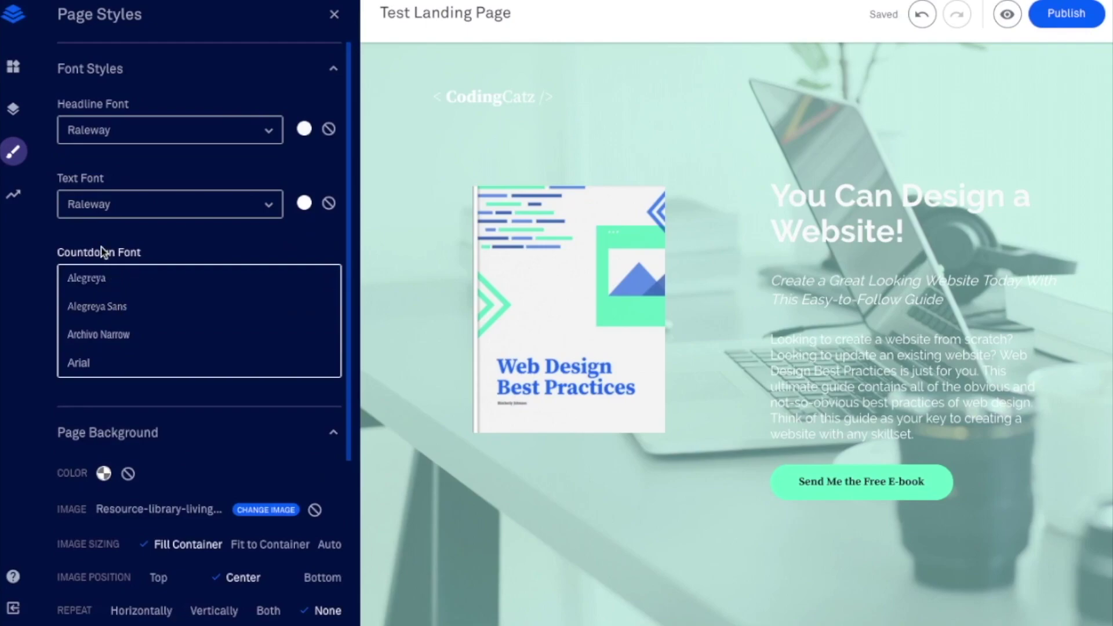
# Step: Swap the header's CodingCatz logo for the white Living to Roam logo
pyautogui.click(13, 110)
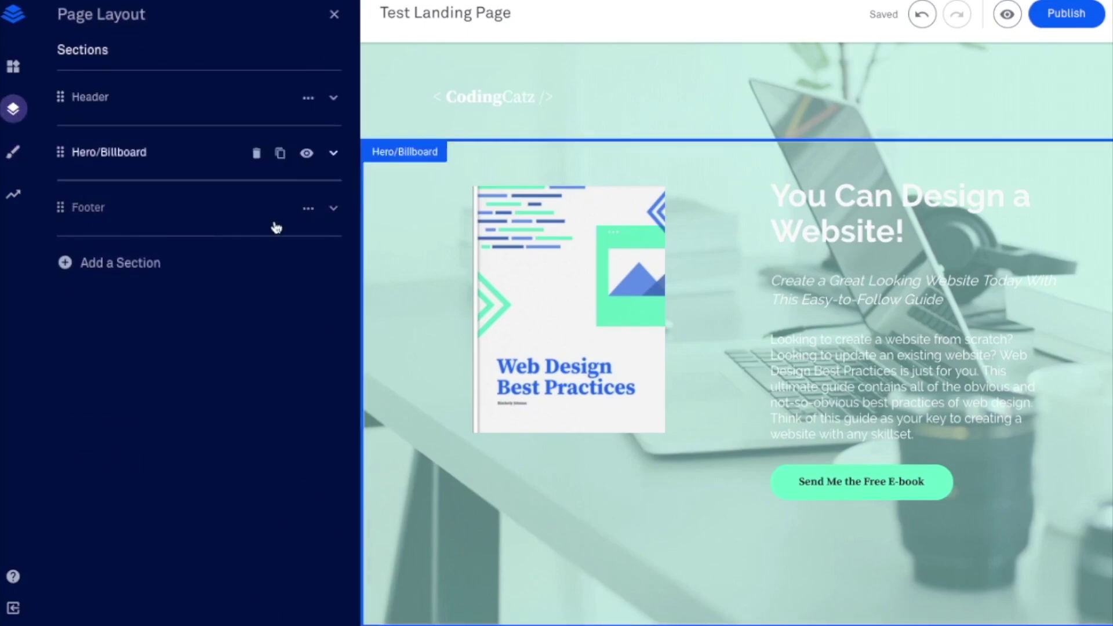
pyautogui.click(520, 95)
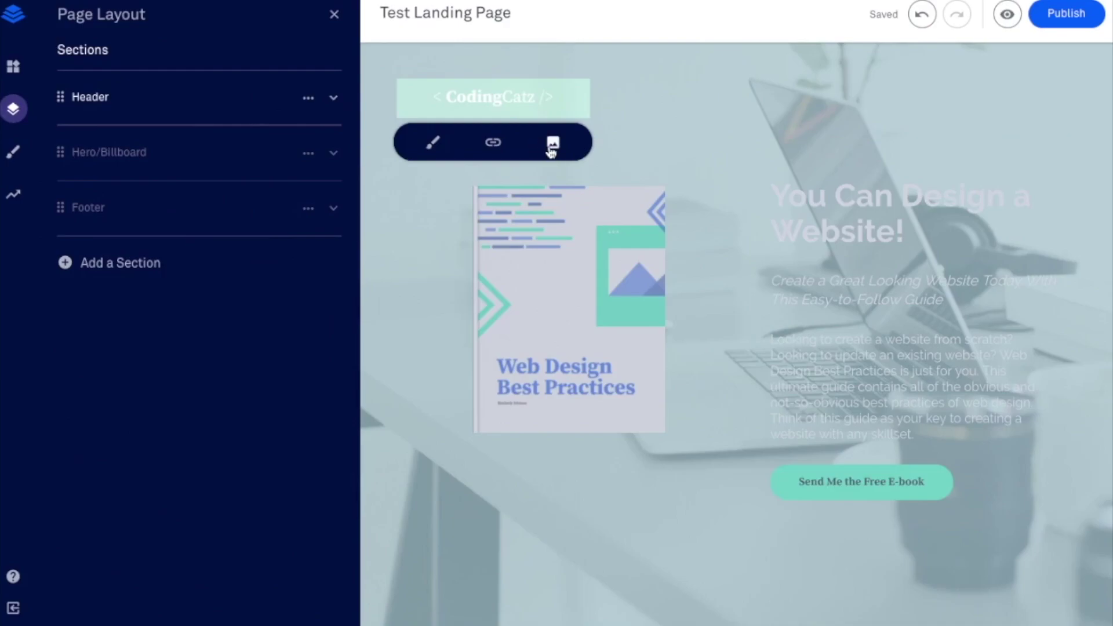
pyautogui.click(552, 149)
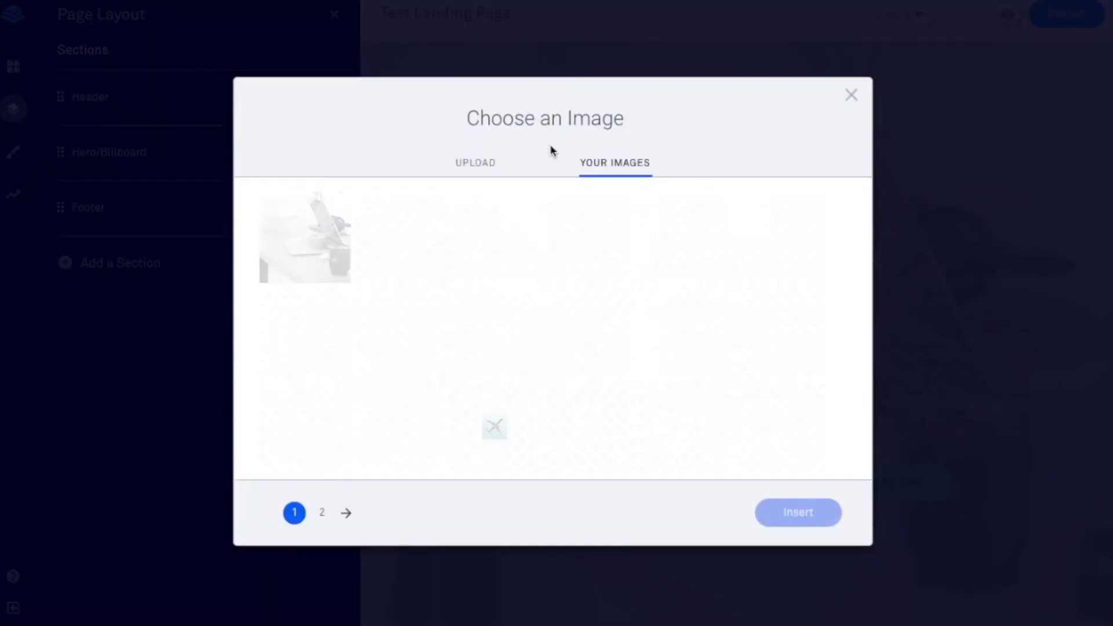
pyautogui.click(682, 432)
pyautogui.click(785, 515)
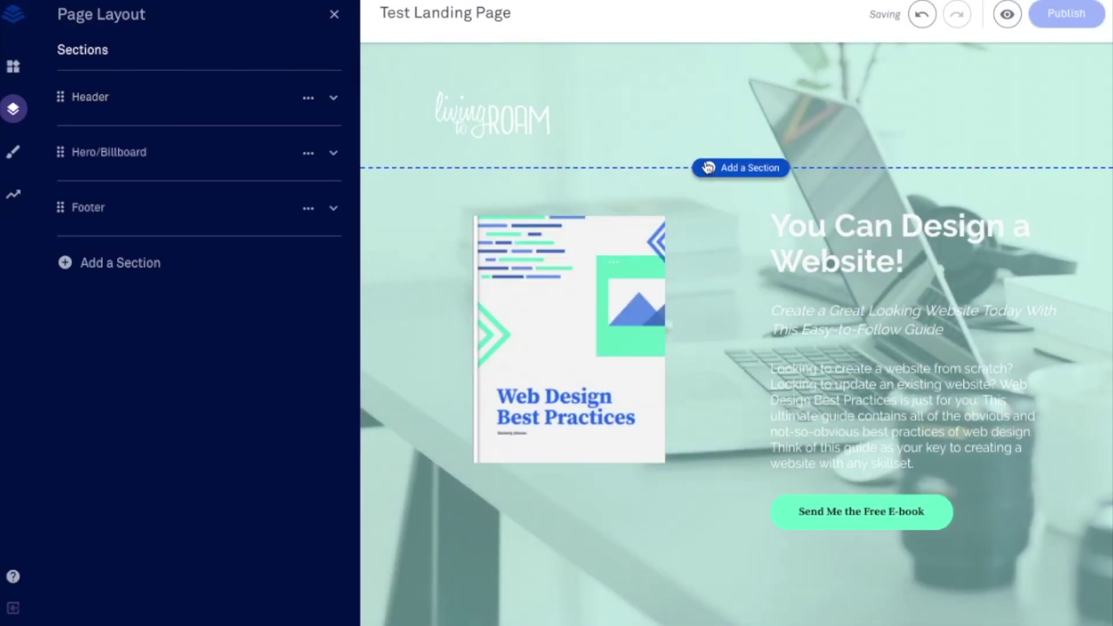
# Step: Select the e-book cover image and expand the Hero/Billboard section in Page Layout
pyautogui.scroll(-1, 709, 168)
pyautogui.click(583, 200)
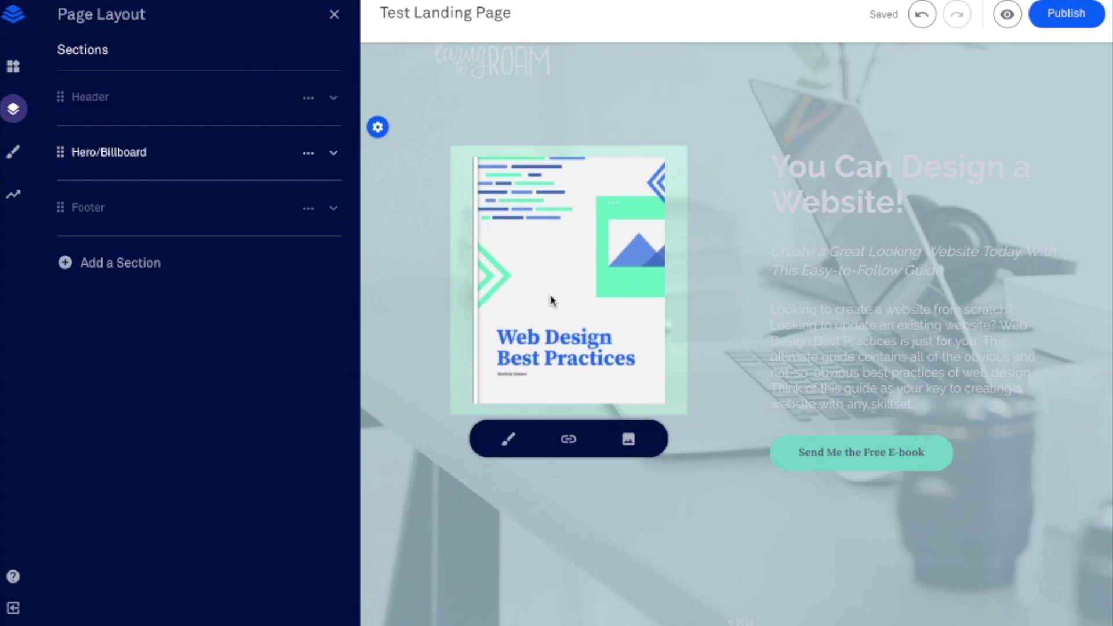
pyautogui.moveTo(316, 155)
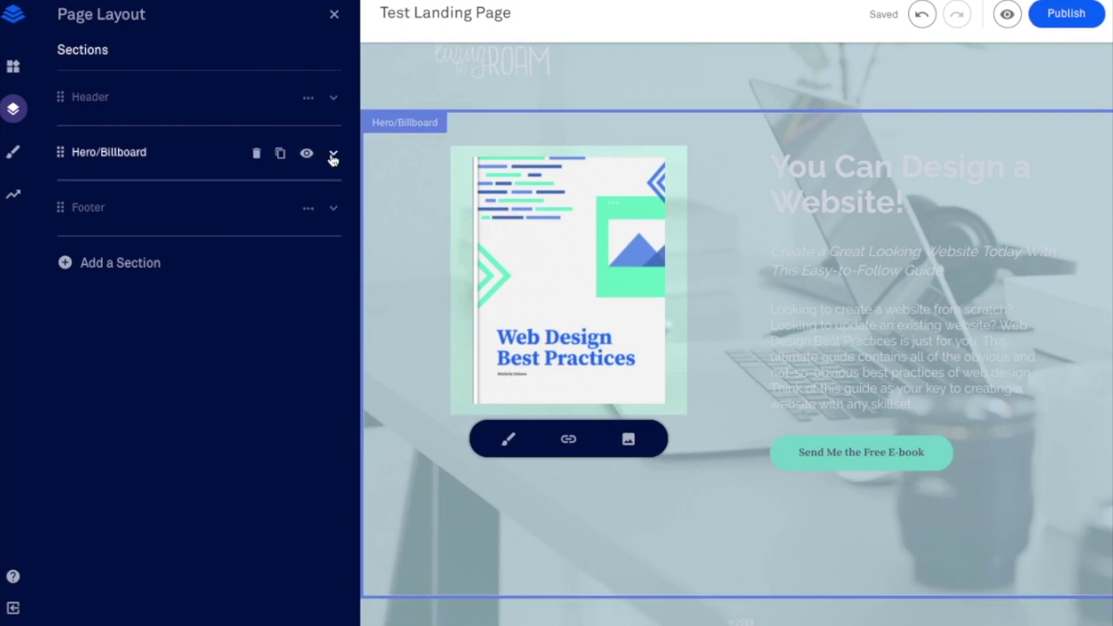
pyautogui.click(333, 155)
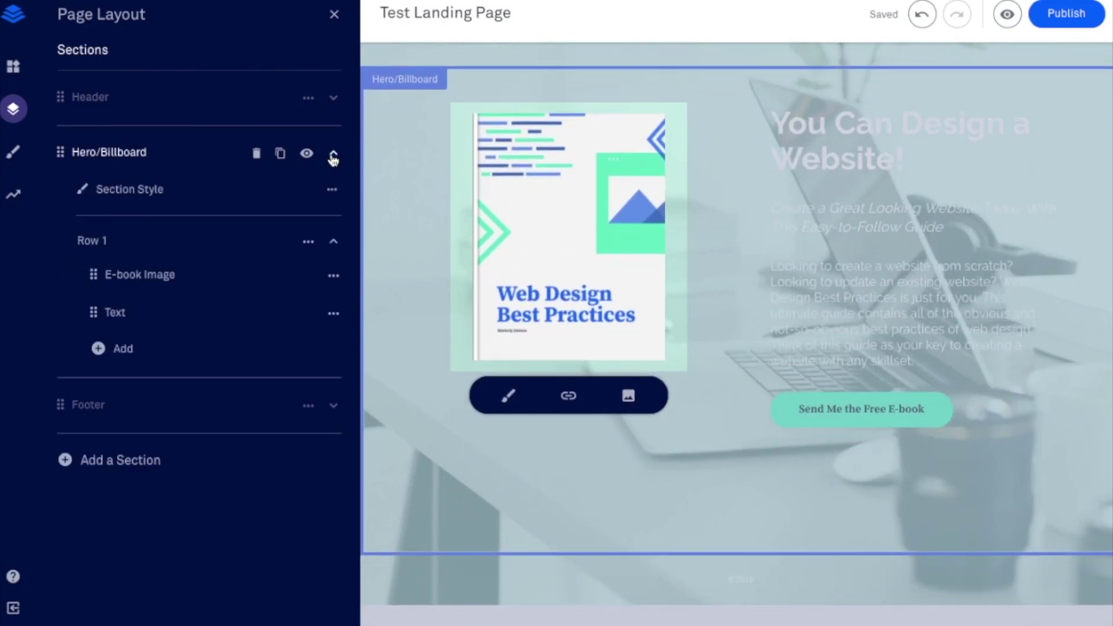
# Step: Add a third column to the hero row before the Text column and drop a Video widget into it
pyautogui.click(120, 349)
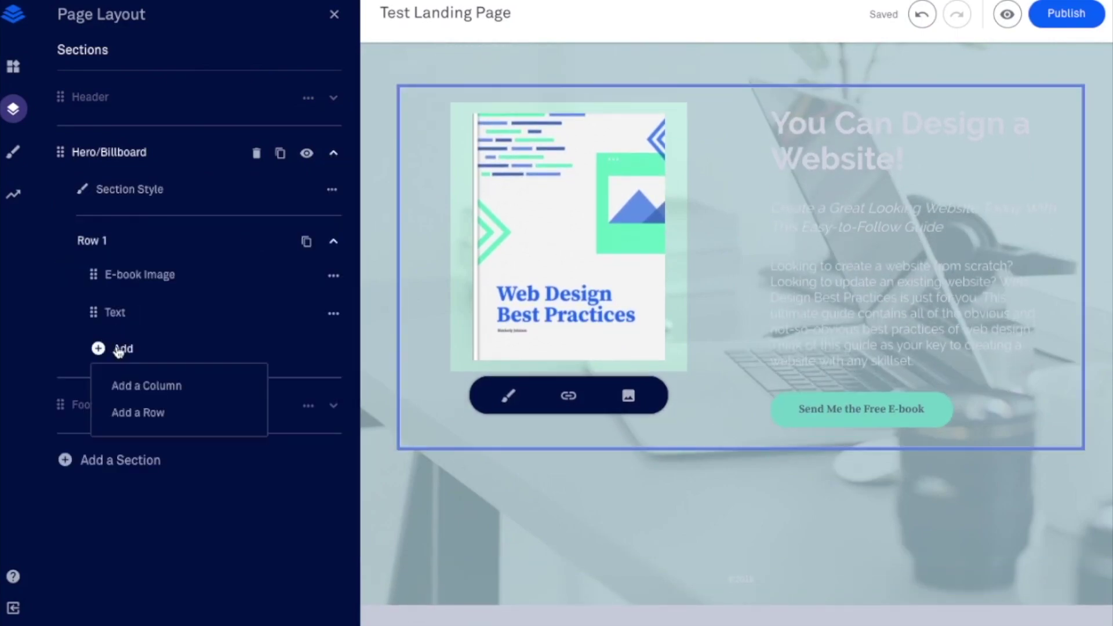
pyautogui.click(129, 386)
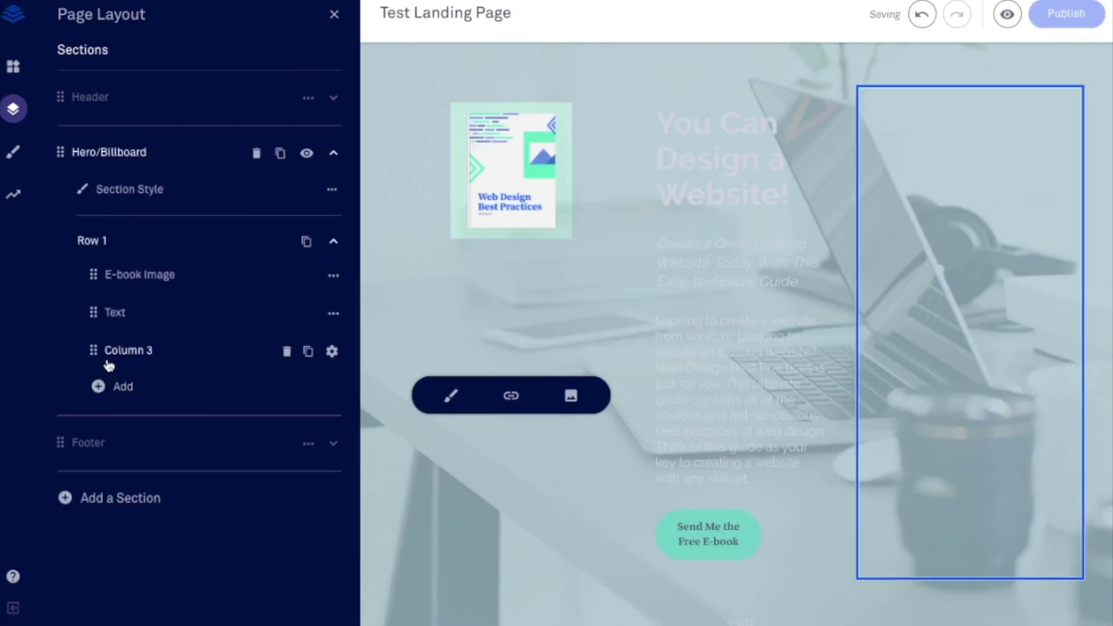
pyautogui.moveTo(94, 350); pyautogui.dragTo(94, 284)
pyautogui.click(125, 318)
pyautogui.click(13, 67)
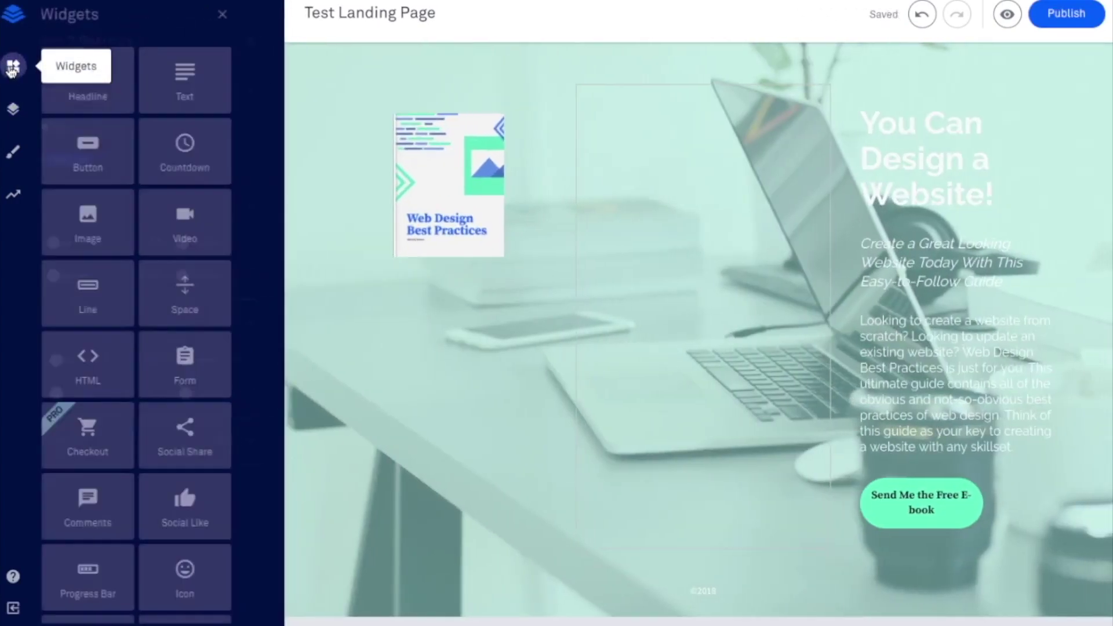
pyautogui.moveTo(209, 249); pyautogui.dragTo(710, 203)
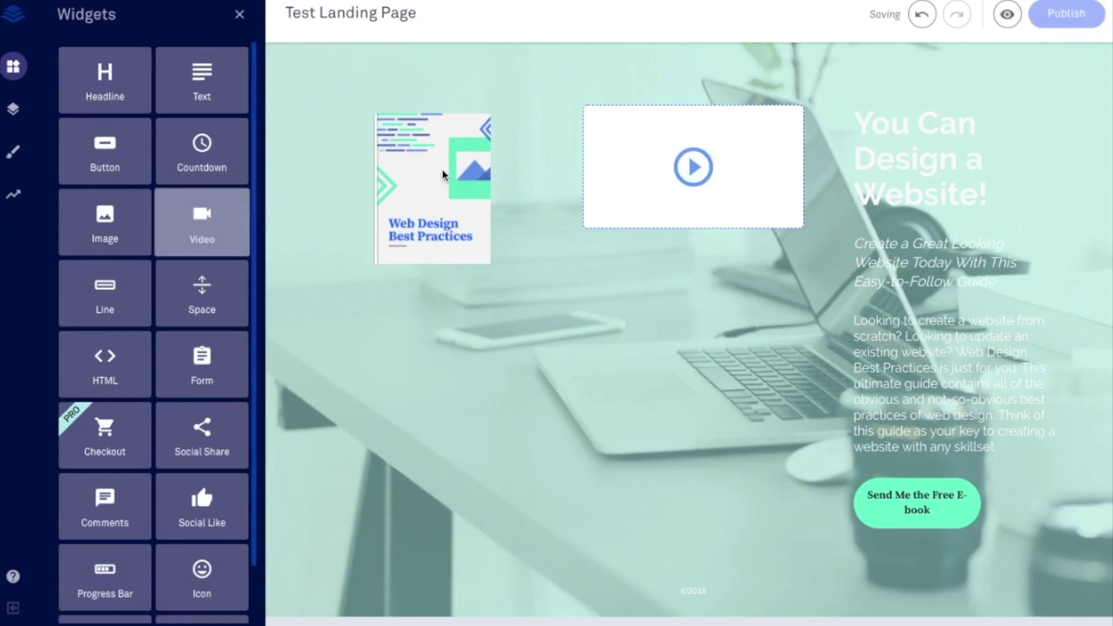
pyautogui.moveTo(104, 150); pyautogui.dragTo(12, 116)
pyautogui.click(12, 114)
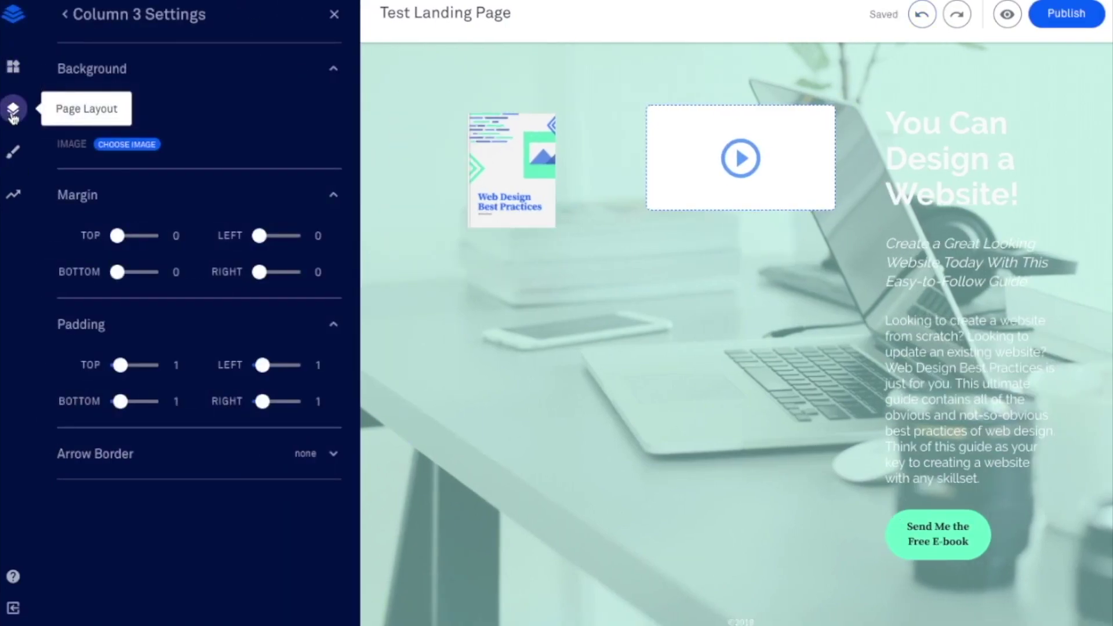
# Step: Delete the E-book Image column from the hero row
pyautogui.click(62, 17)
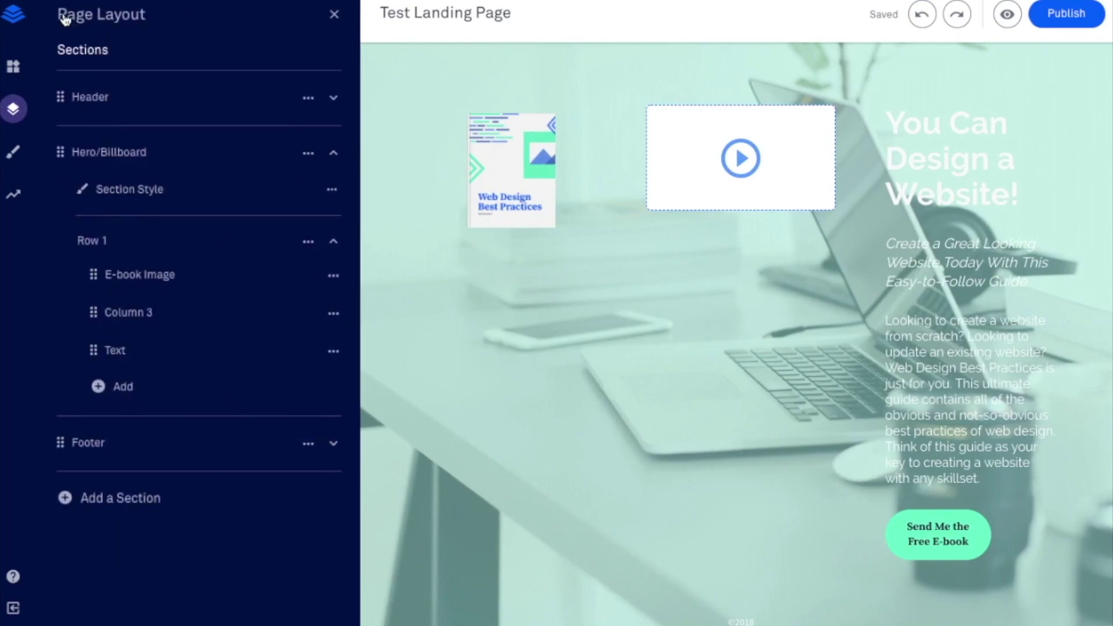
pyautogui.moveTo(314, 281)
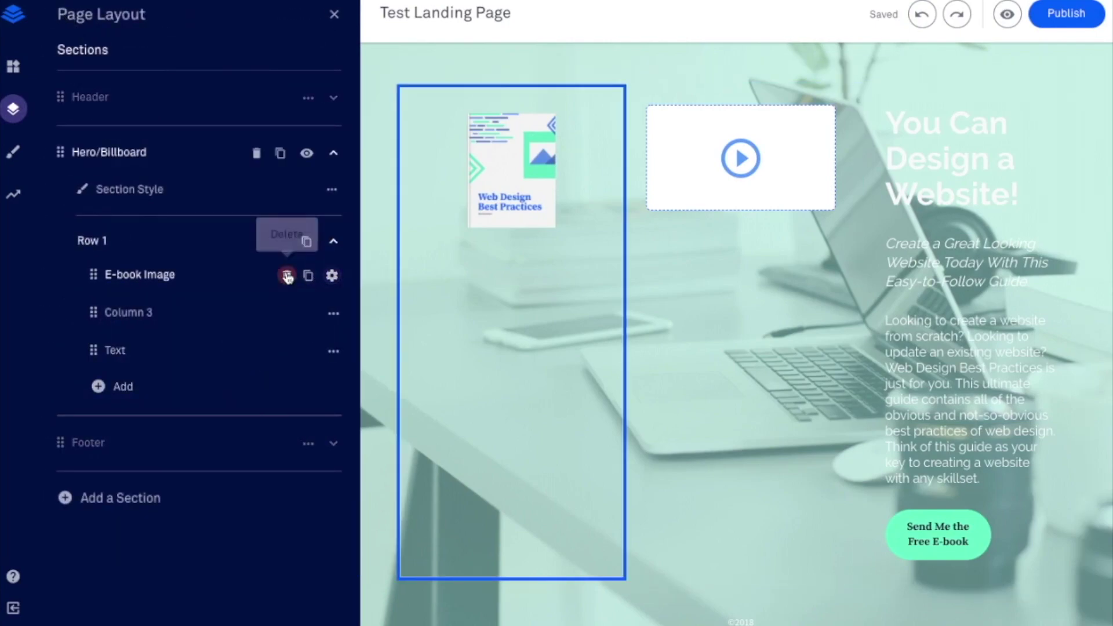
pyautogui.click(287, 276)
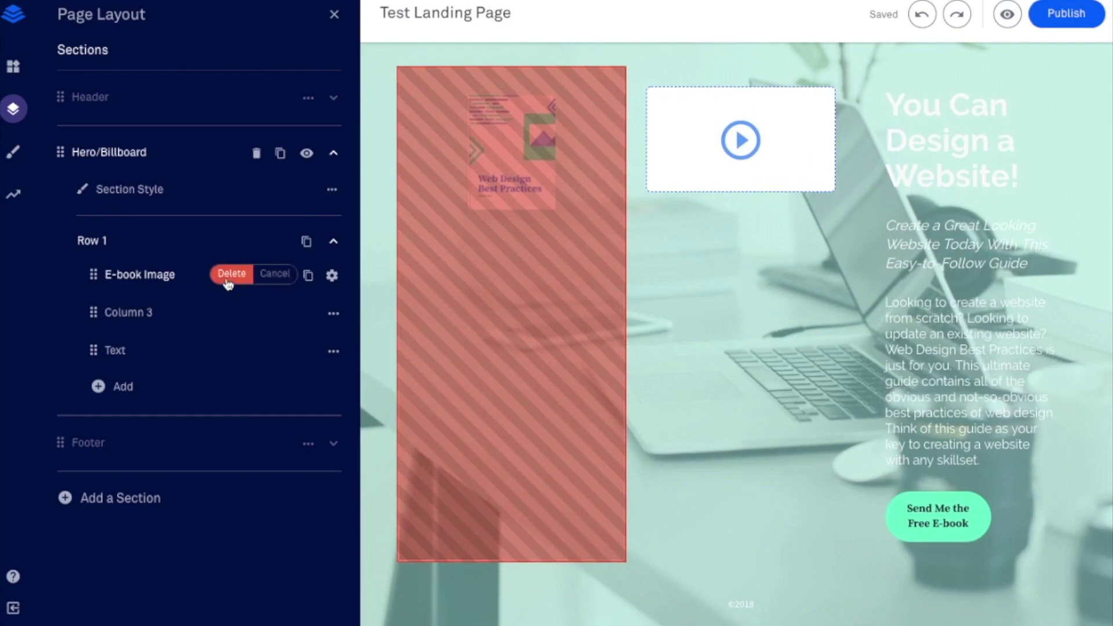
pyautogui.click(230, 274)
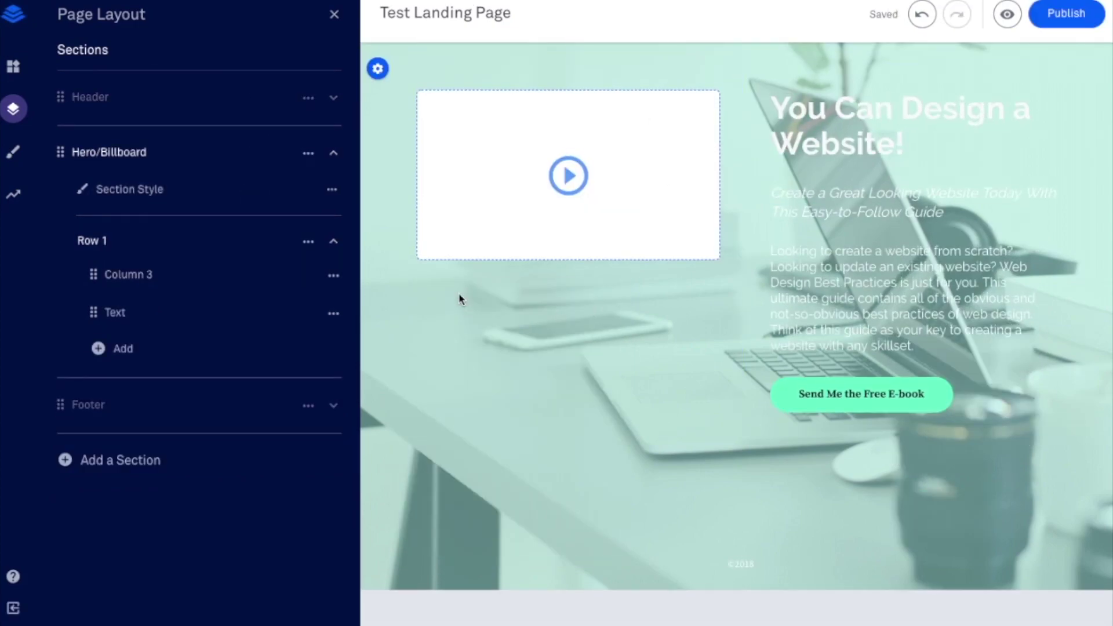
# Step: Open the video widget's embed box and show YouTube's embed code for 'Welcome - watch this first!'
pyautogui.click(586, 173)
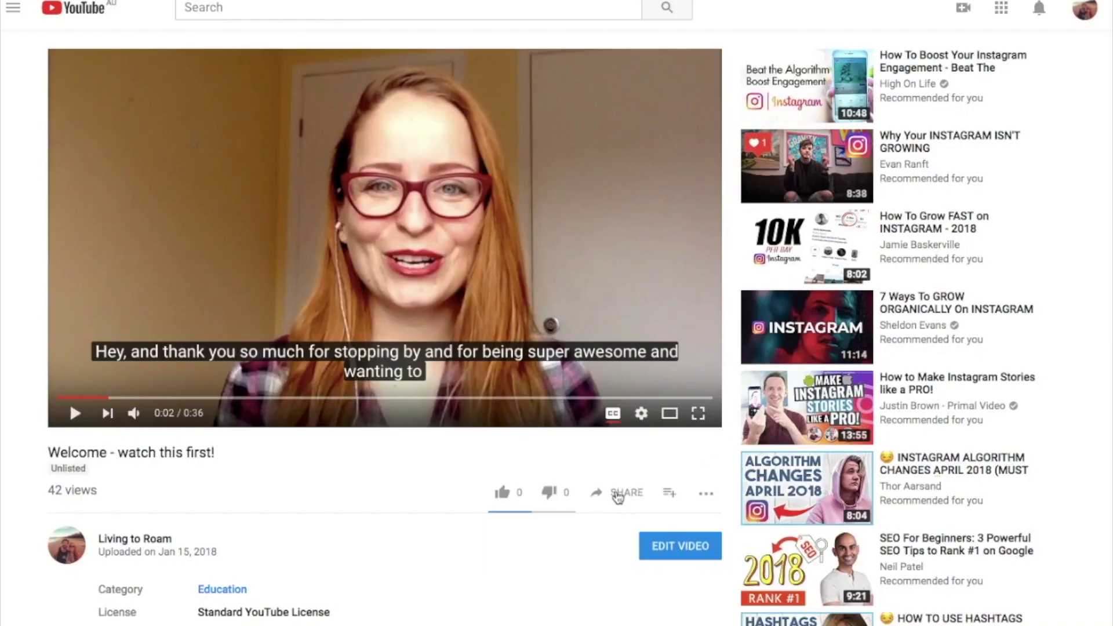
pyautogui.click(618, 494)
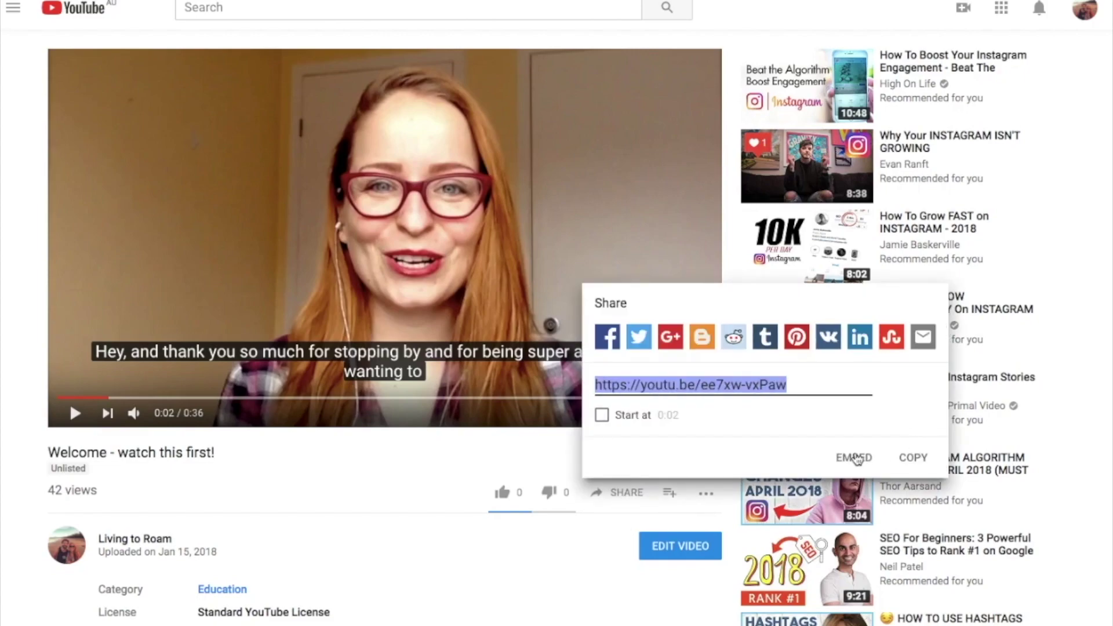
pyautogui.click(855, 458)
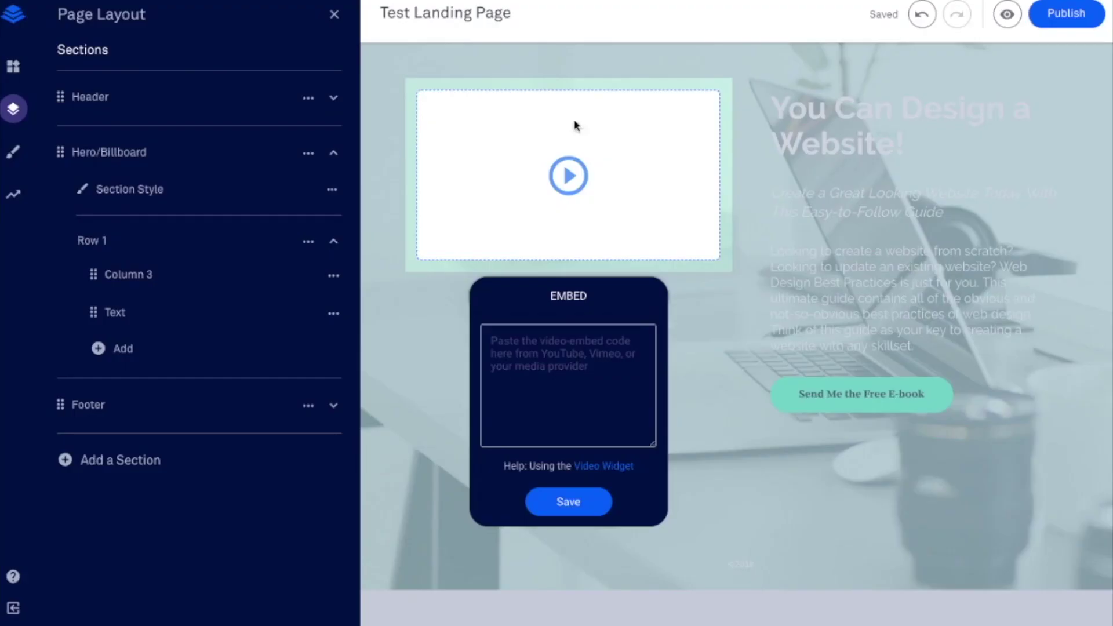
# Step: Paste the 'Welcome - watch this first!' YouTube iframe code into the video widget and save it
pyautogui.click(562, 354)
pyautogui.write('<iframe width="560" height="315" src="https://www.youtube.com/embed/ee7xw-vxPaw" frameborder="0" allow="autoplay; encrypted-media" allowfullscreen></iframe>')
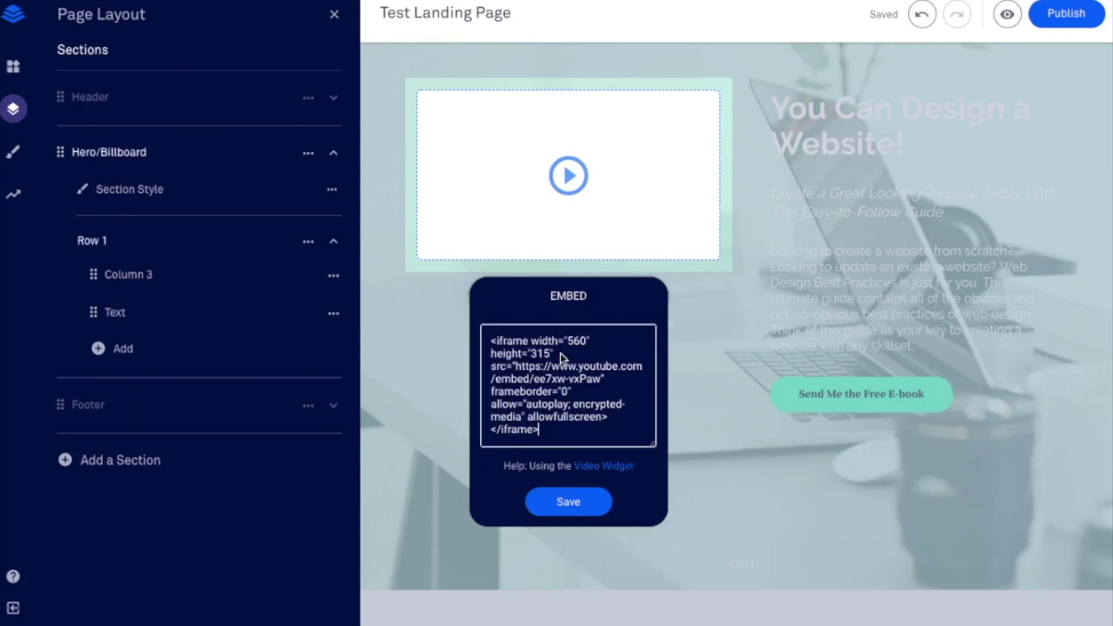
pyautogui.click(584, 501)
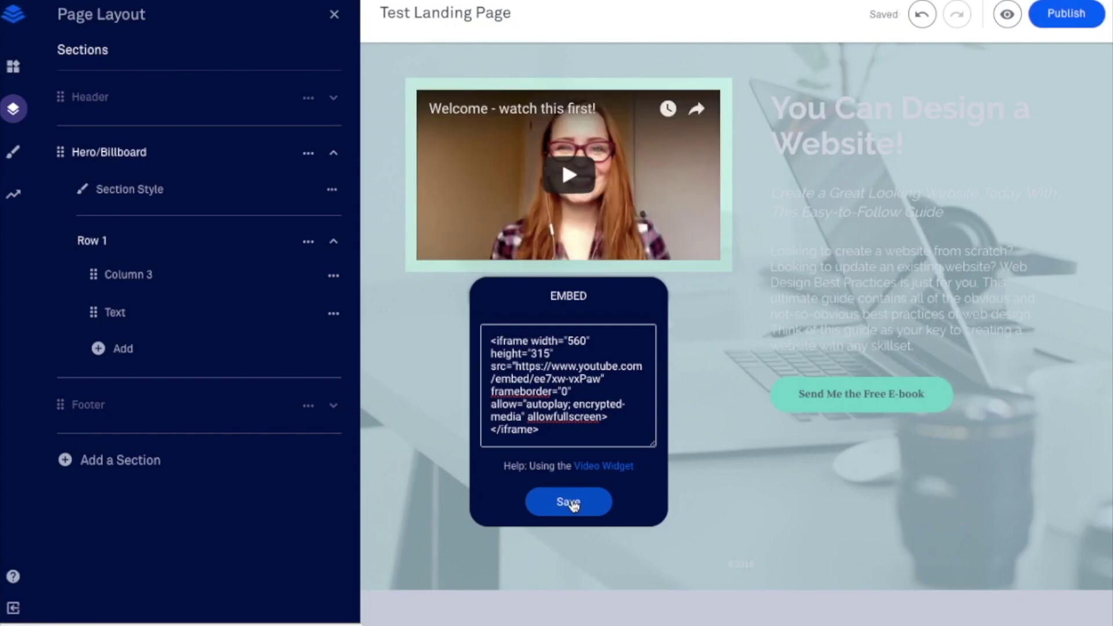
pyautogui.click(697, 436)
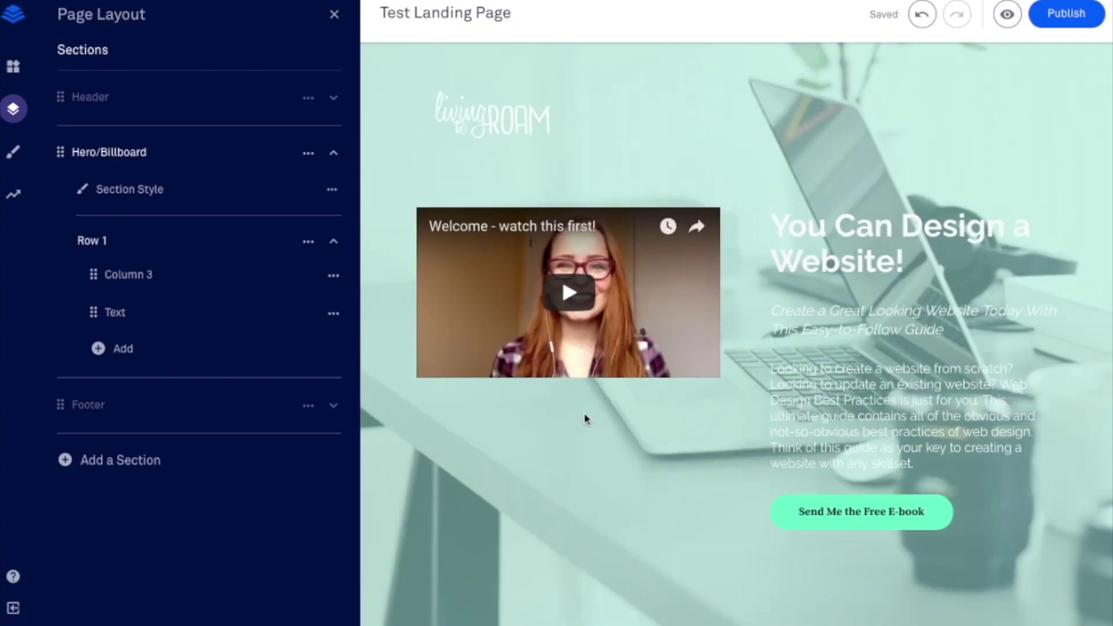
# Step: Change the headline to 'Looking for our hidden resource library?'
pyautogui.click(839, 265)
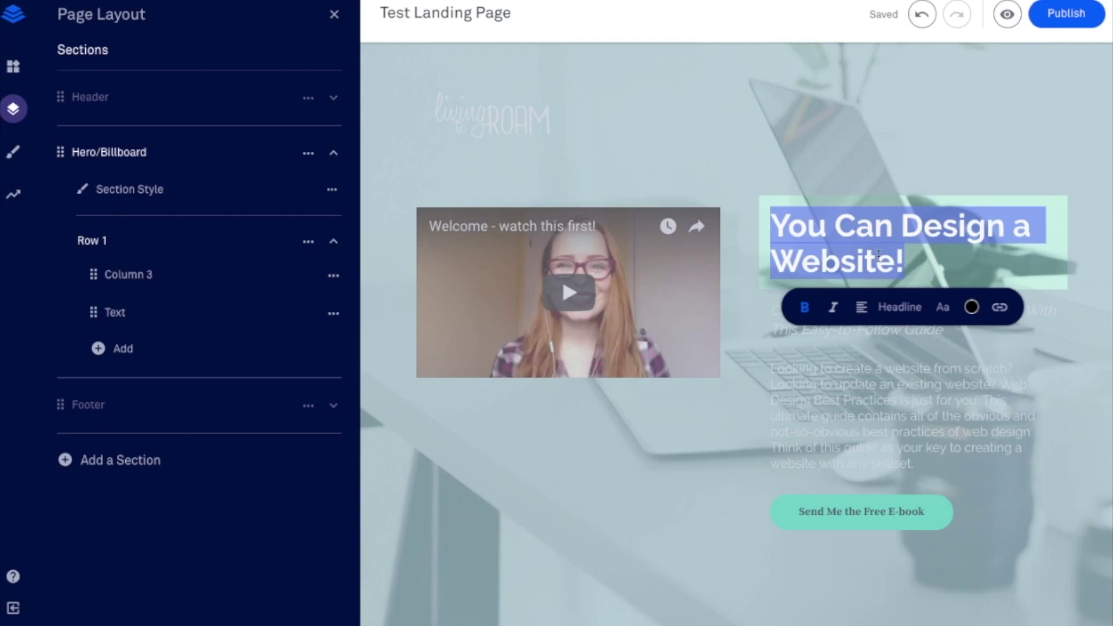
pyautogui.write('Looking')
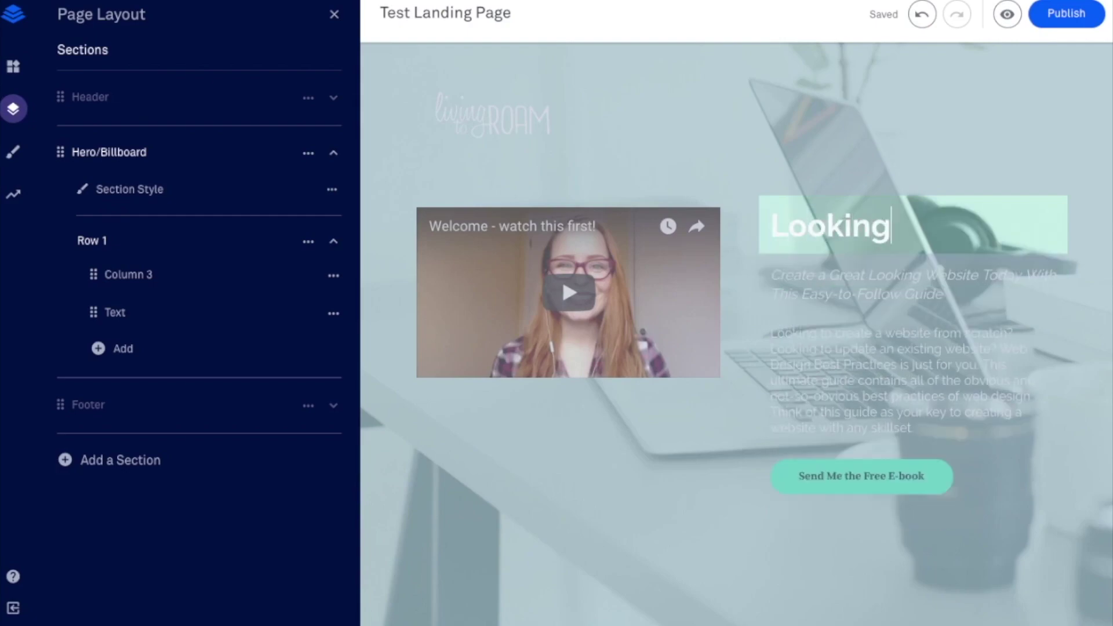
pyautogui.write(' for our hidden')
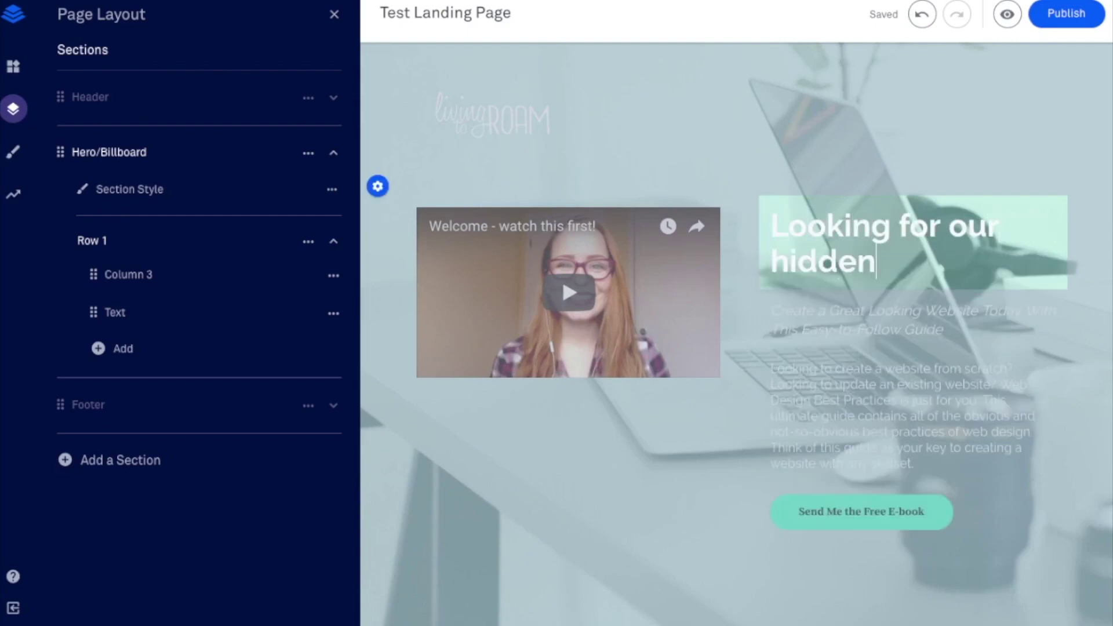
pyautogui.write(' resource li')
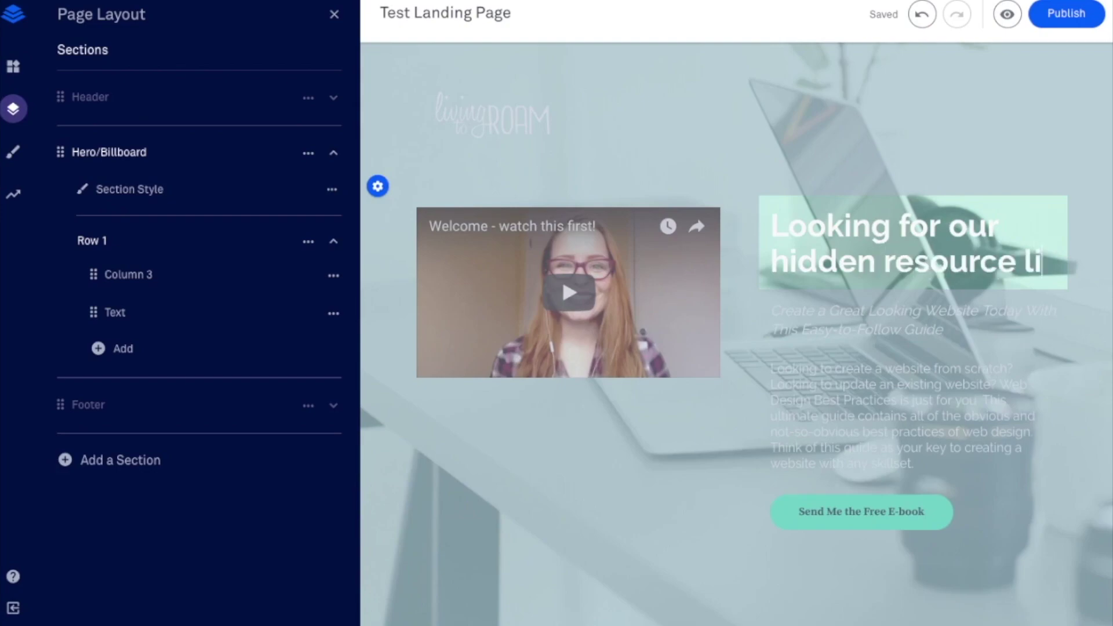
pyautogui.write('brary?')
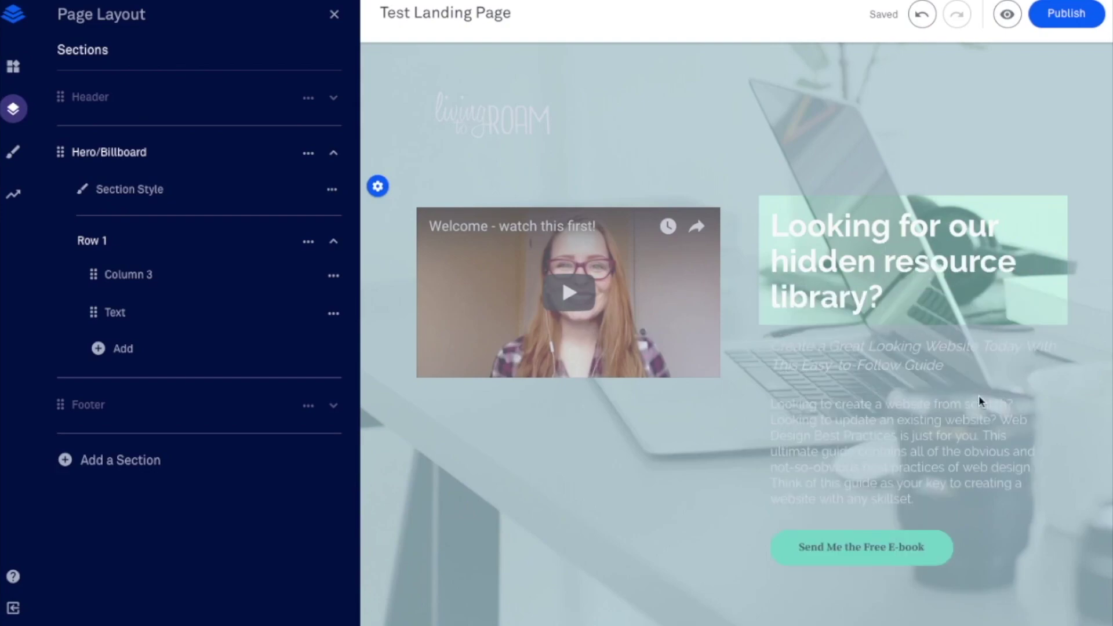
pyautogui.click(979, 395)
# Step: Delete the italic subtitle and replace the body paragraph with the 'Look no further - click below…' password sentence
pyautogui.click(861, 351)
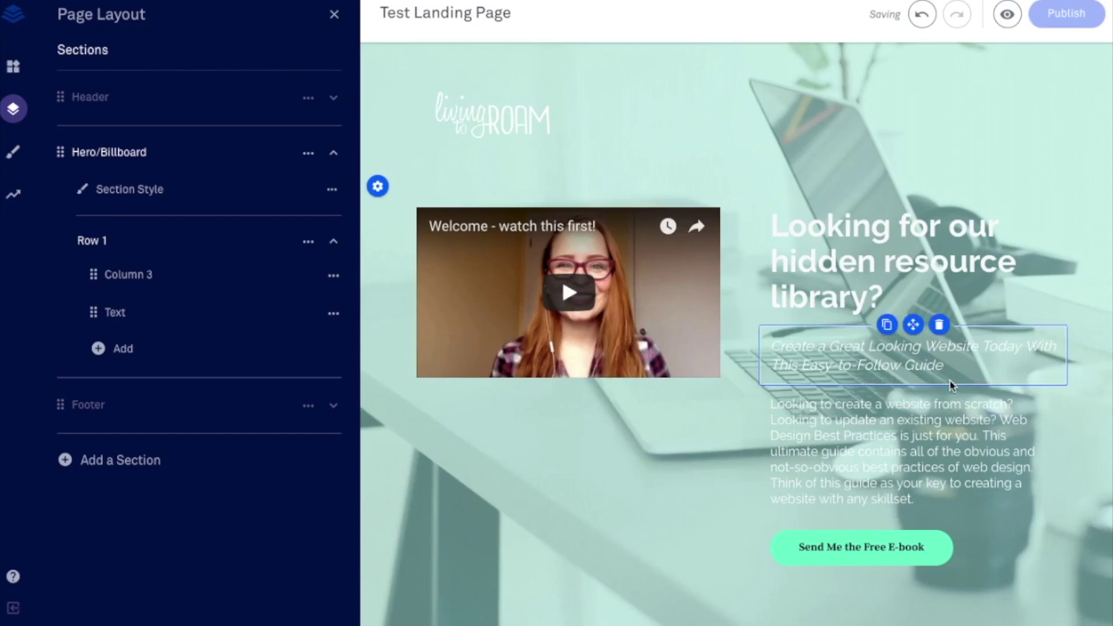
pyautogui.click(940, 325)
pyautogui.click(934, 339)
pyautogui.click(913, 360)
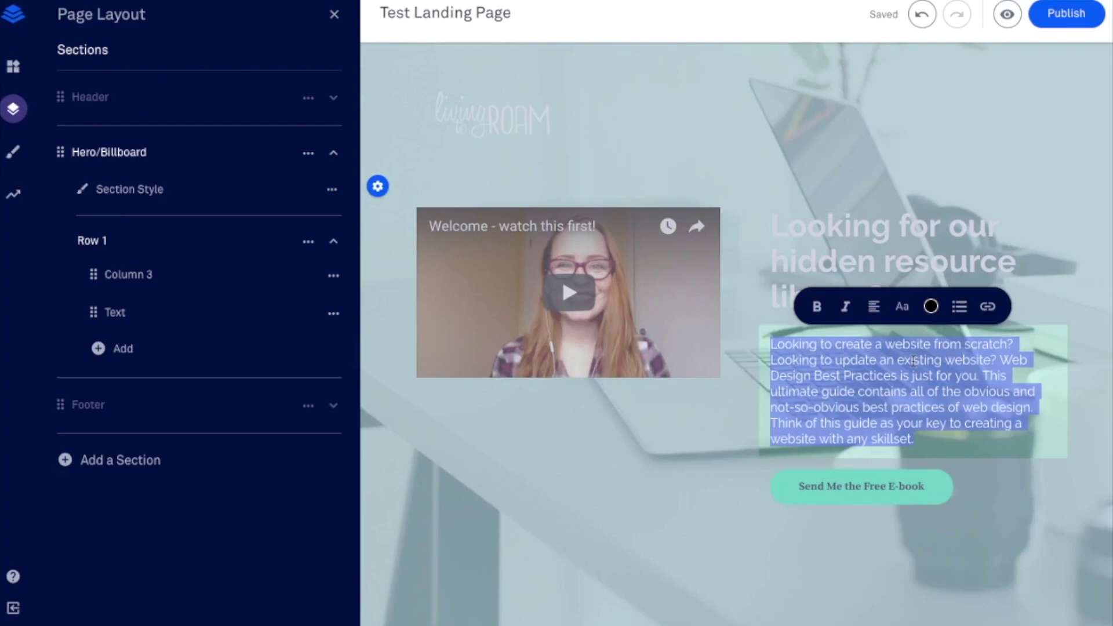
pyautogui.press('BackSpace')
pyautogui.write('Look no')
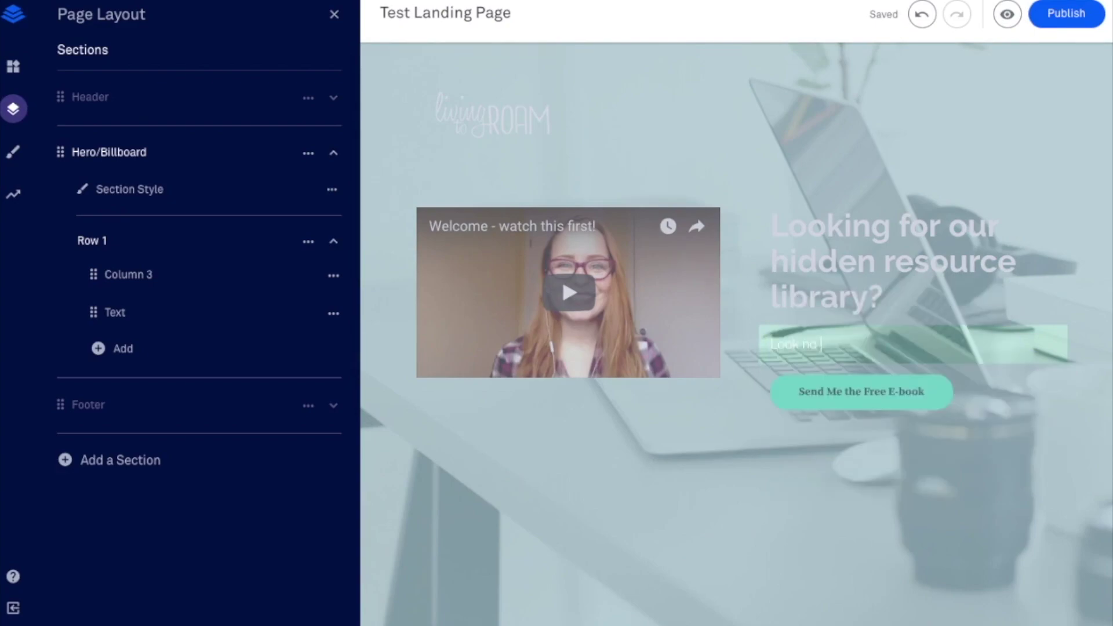
pyautogui.write(' further - click below, to get you')
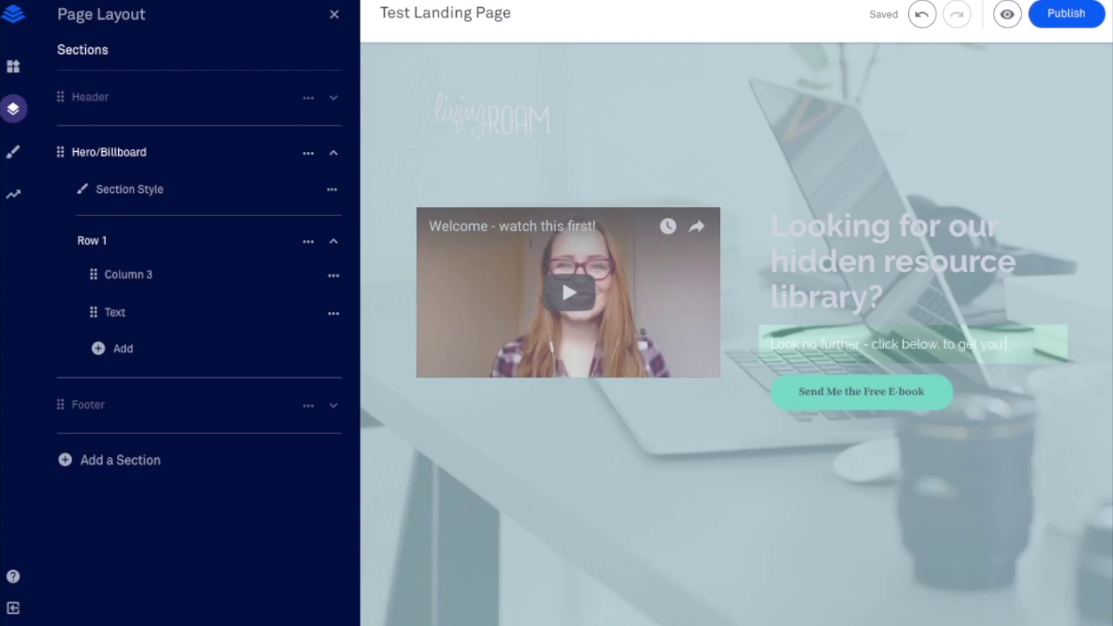
pyautogui.write('r secret password sent')
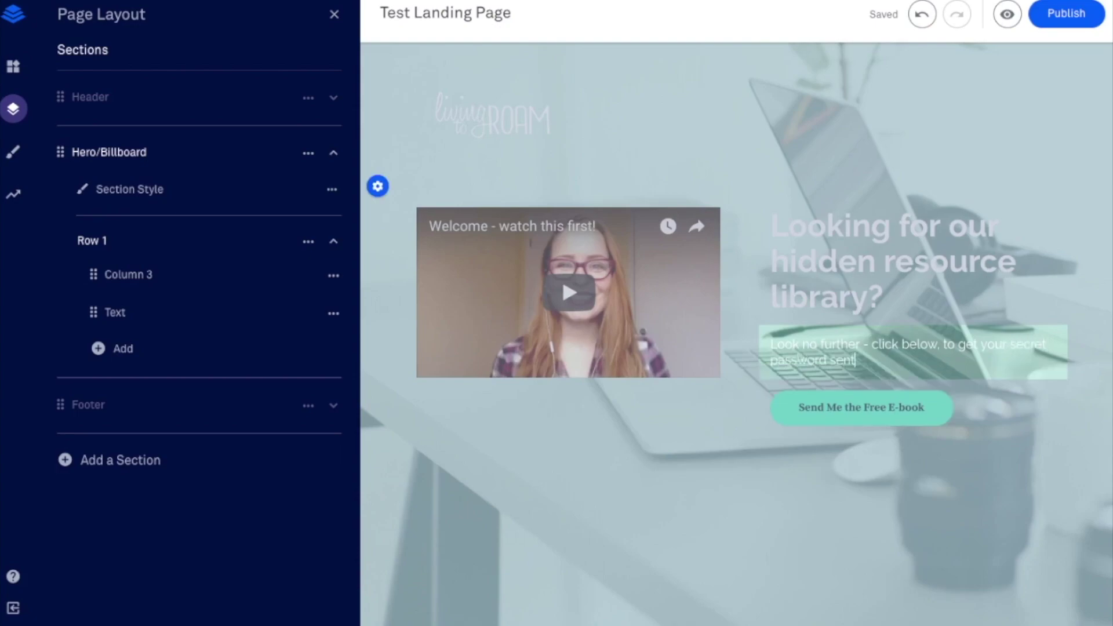
pyautogui.write(' straight to your inbox')
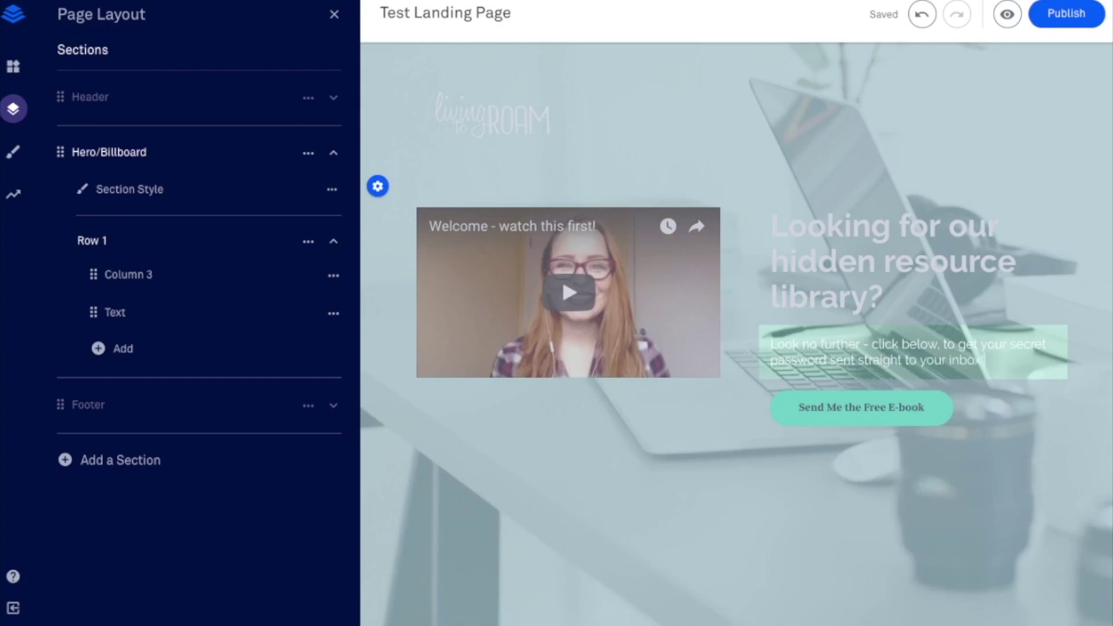
pyautogui.click(1006, 420)
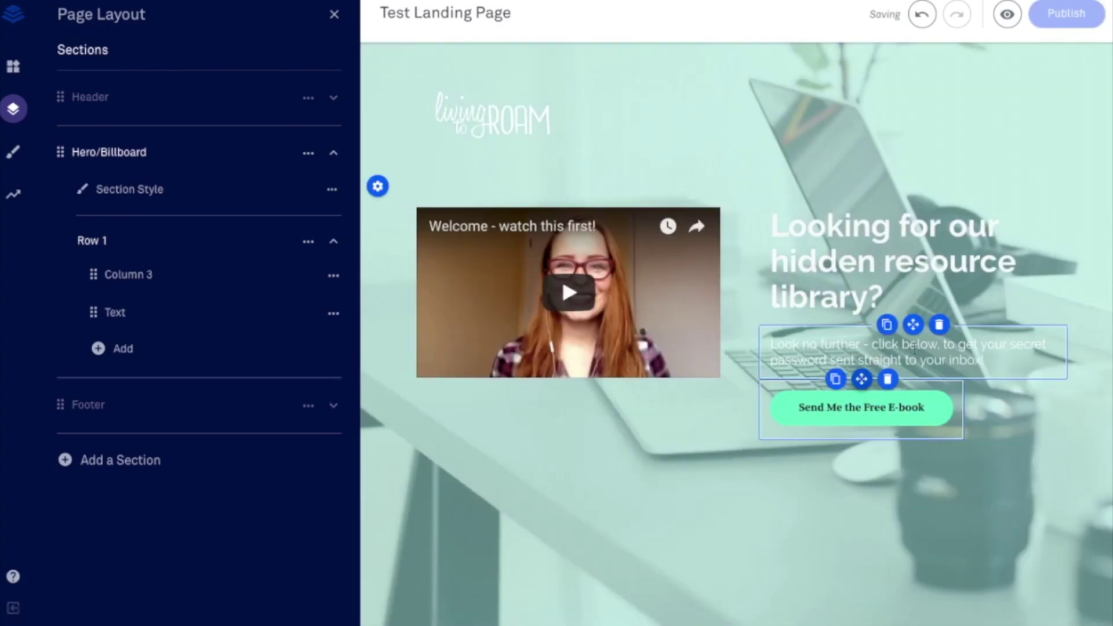
# Step: Give the text column a white #ffffff background at about 68% opacity
pyautogui.click(851, 341)
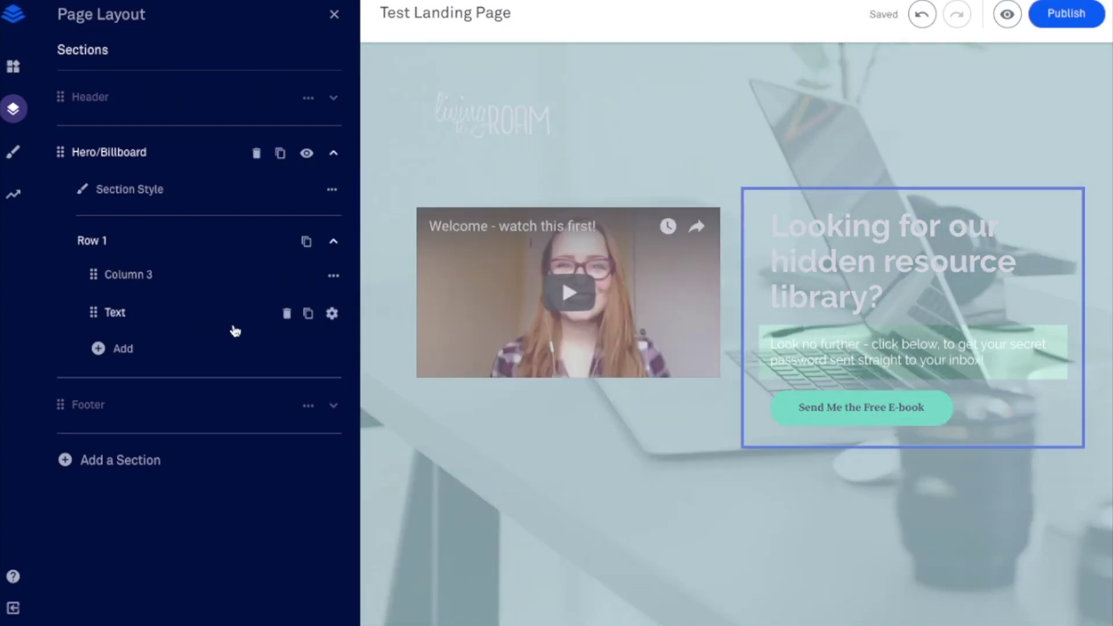
pyautogui.click(332, 314)
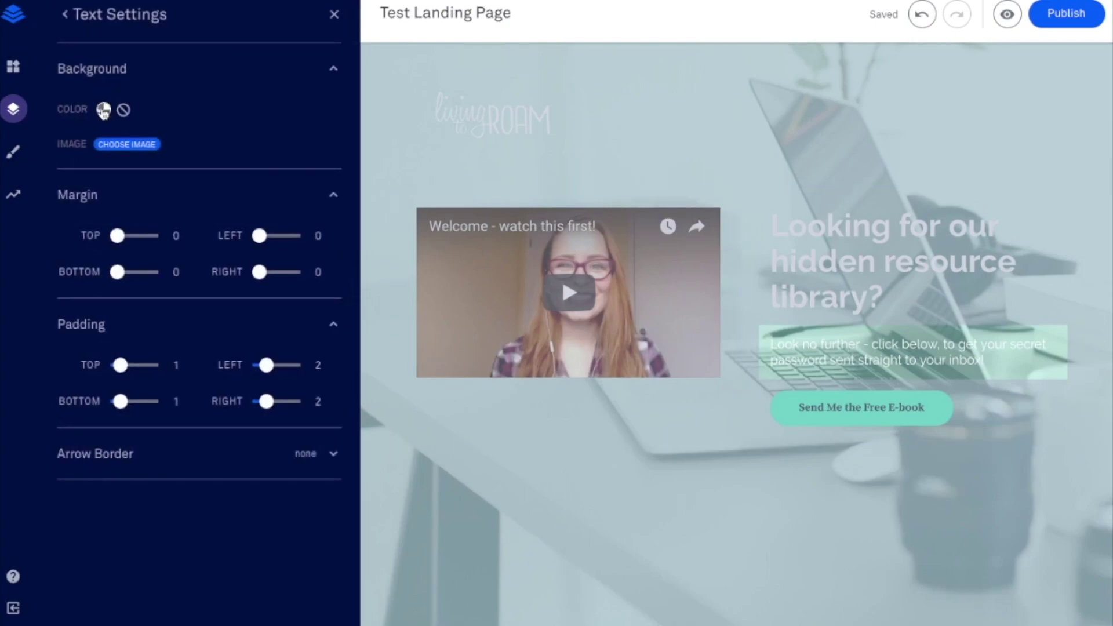
pyautogui.click(103, 110)
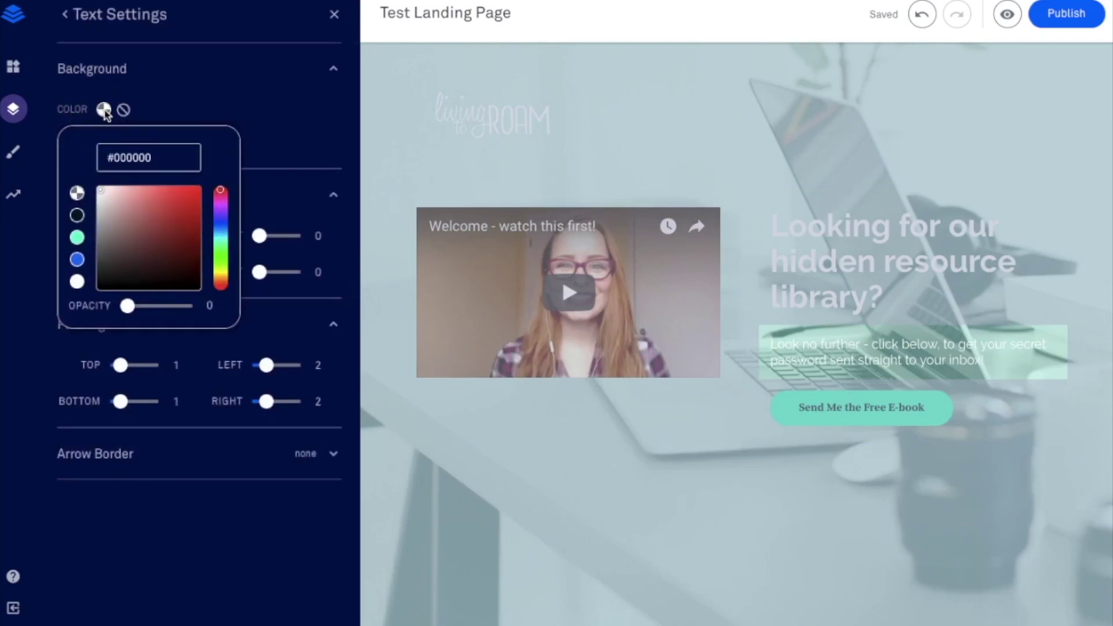
pyautogui.click(77, 282)
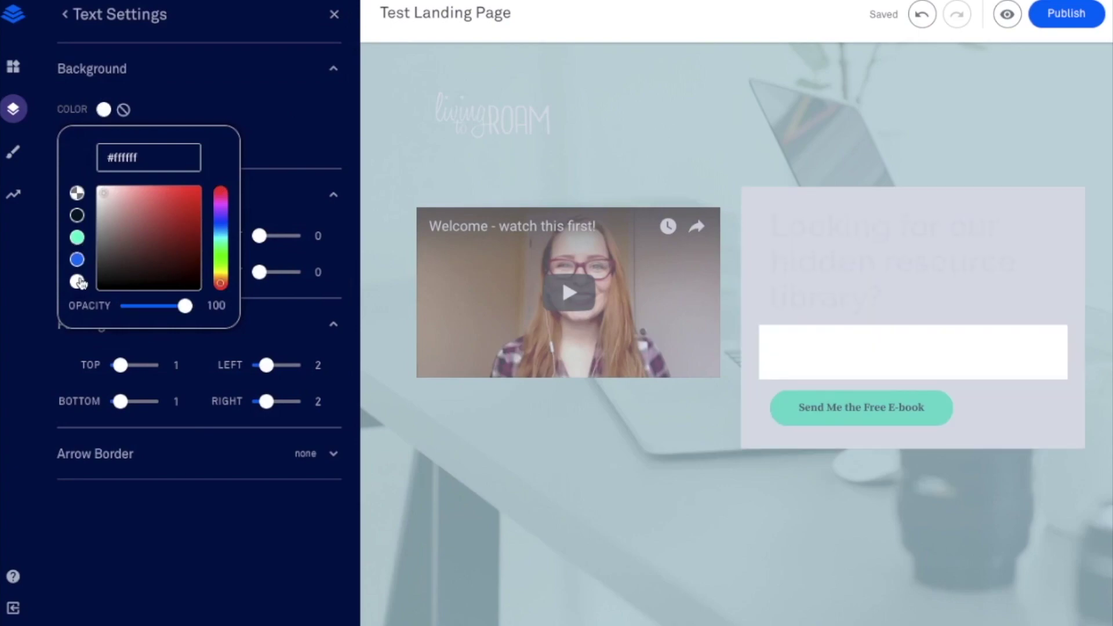
pyautogui.click(104, 238)
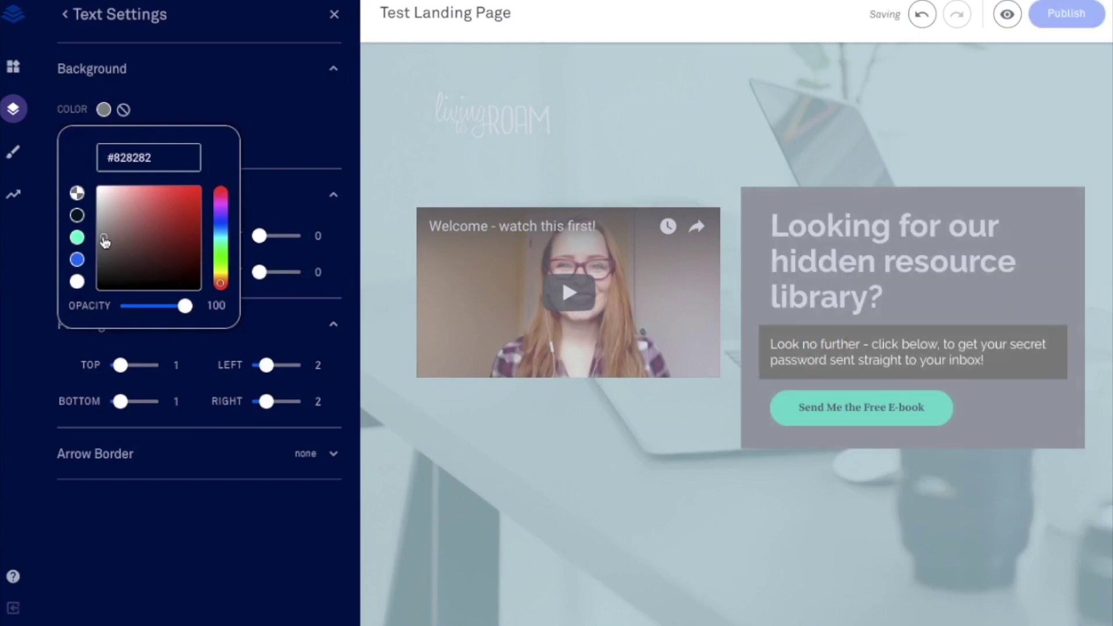
pyautogui.click(104, 216)
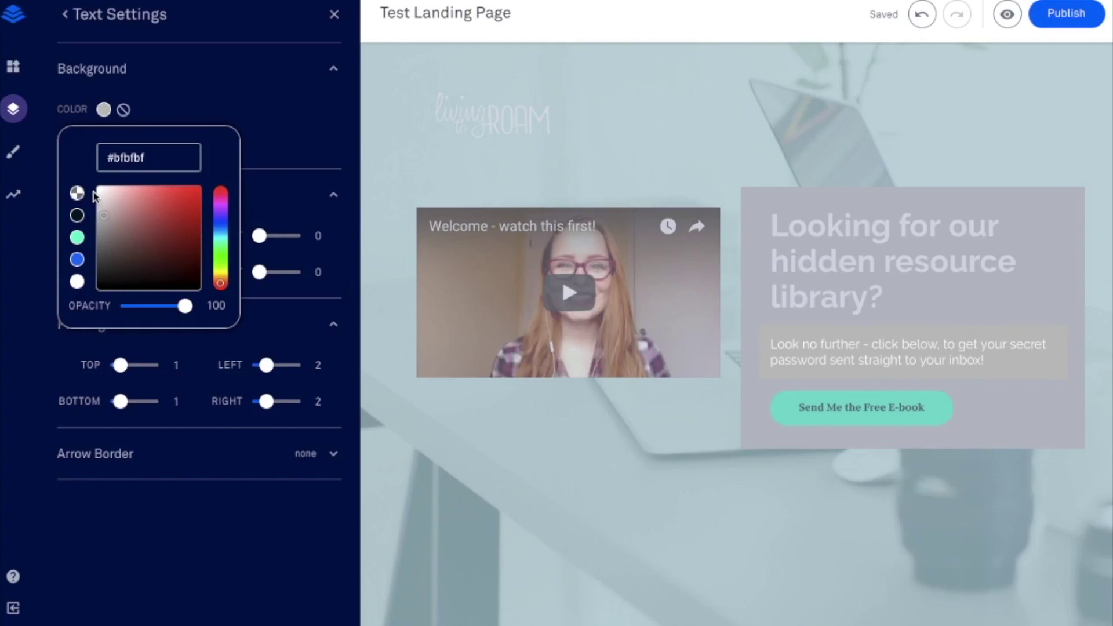
pyautogui.click(99, 190)
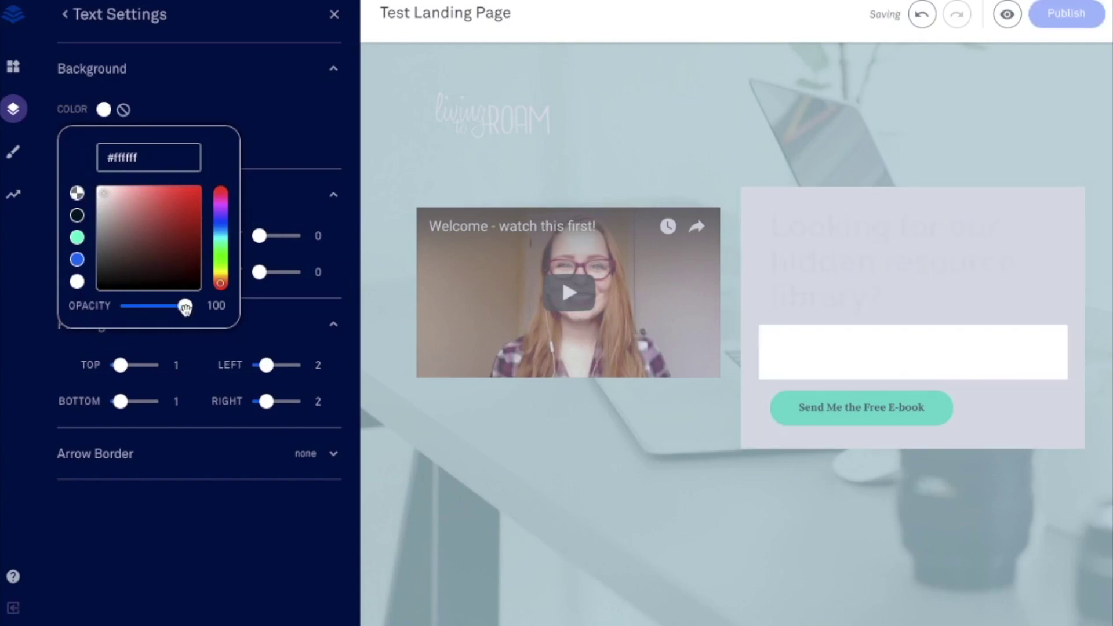
pyautogui.moveTo(185, 308); pyautogui.dragTo(161, 308)
pyautogui.click(857, 332)
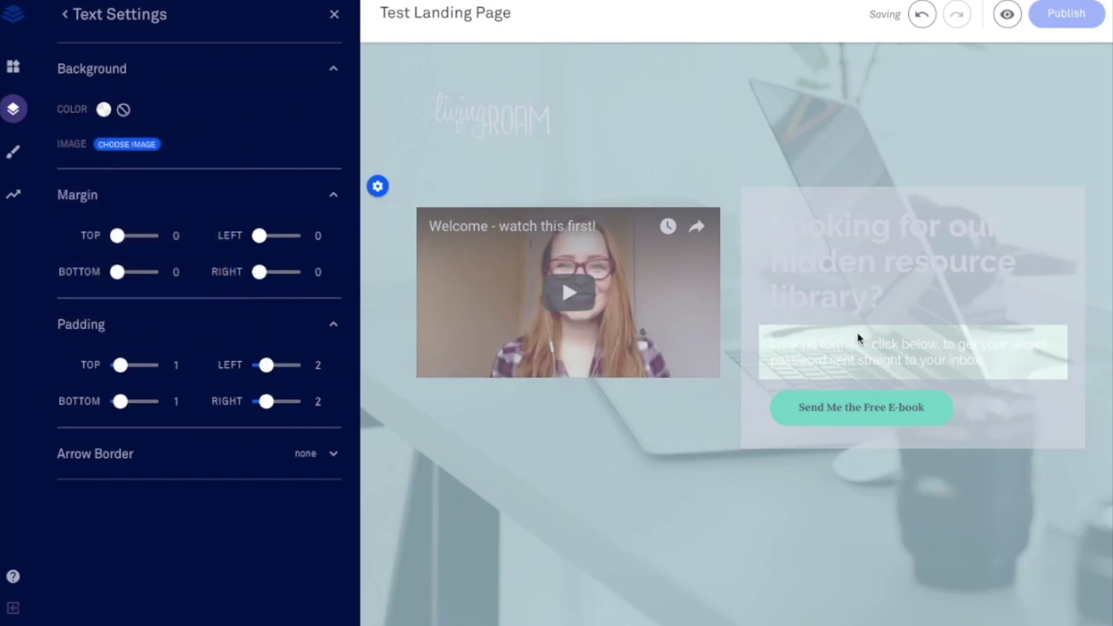
# Step: Make the paragraph text dark grey #424242
pyautogui.tripleClick(861, 350)
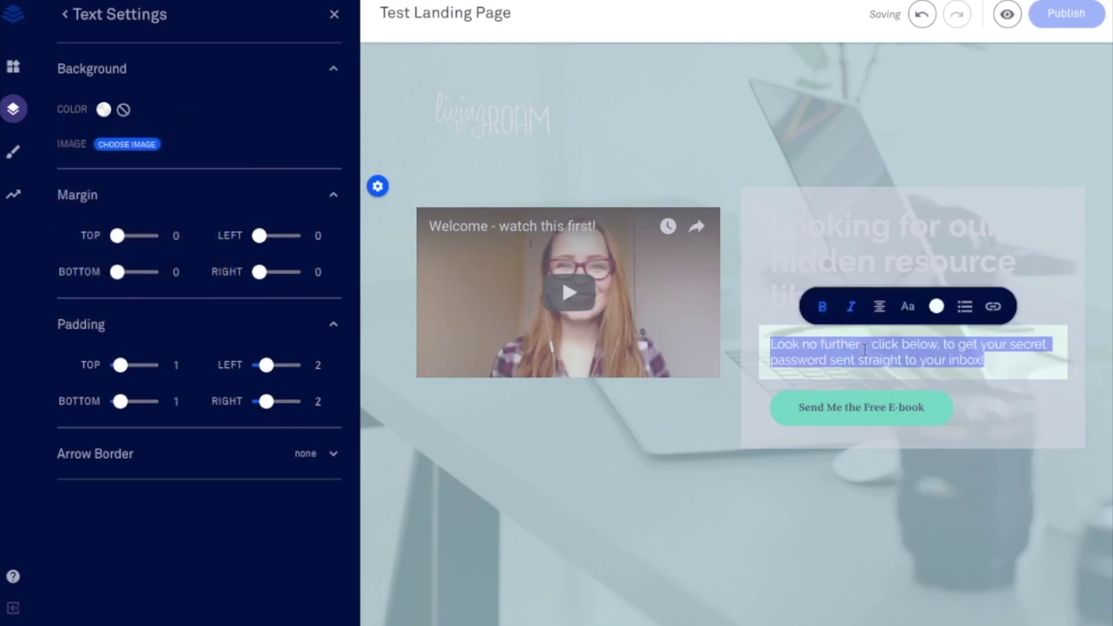
pyautogui.click(938, 307)
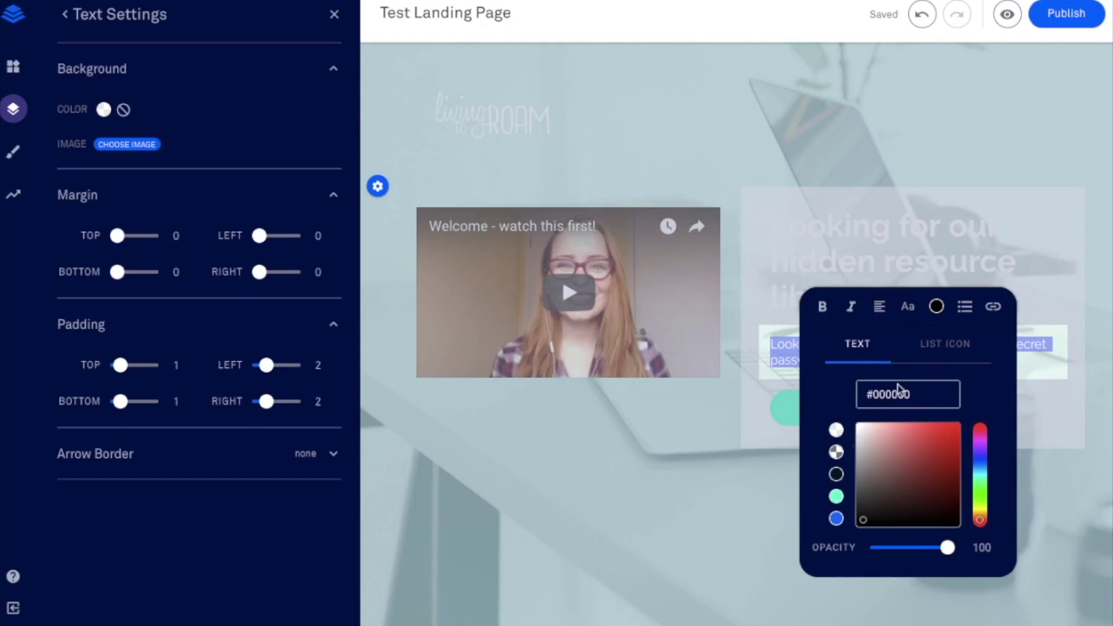
pyautogui.moveTo(919, 395); pyautogui.dragTo(878, 389)
pyautogui.write('424242')
pyautogui.hotkey('ctrl', 'a')
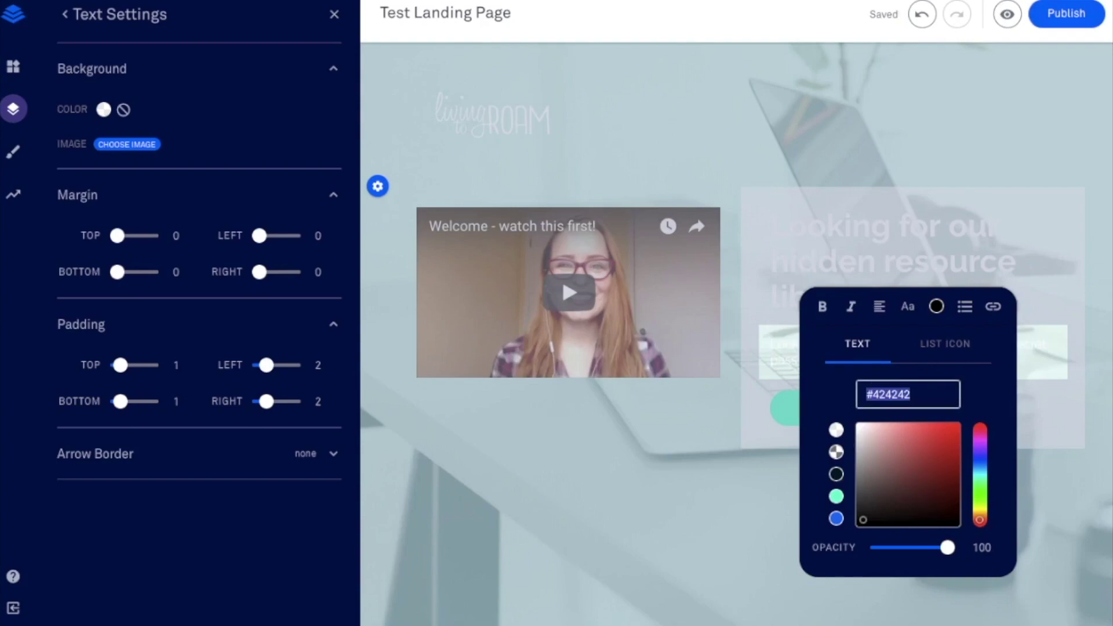
# Step: Make the headline text the same dark grey
pyautogui.click(945, 200)
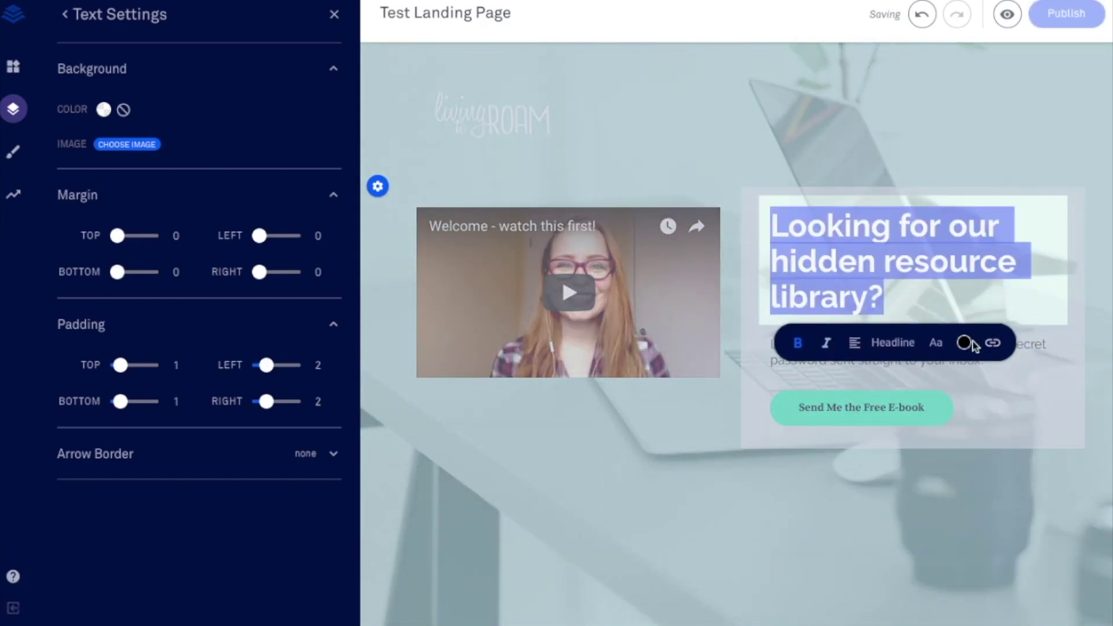
pyautogui.click(965, 343)
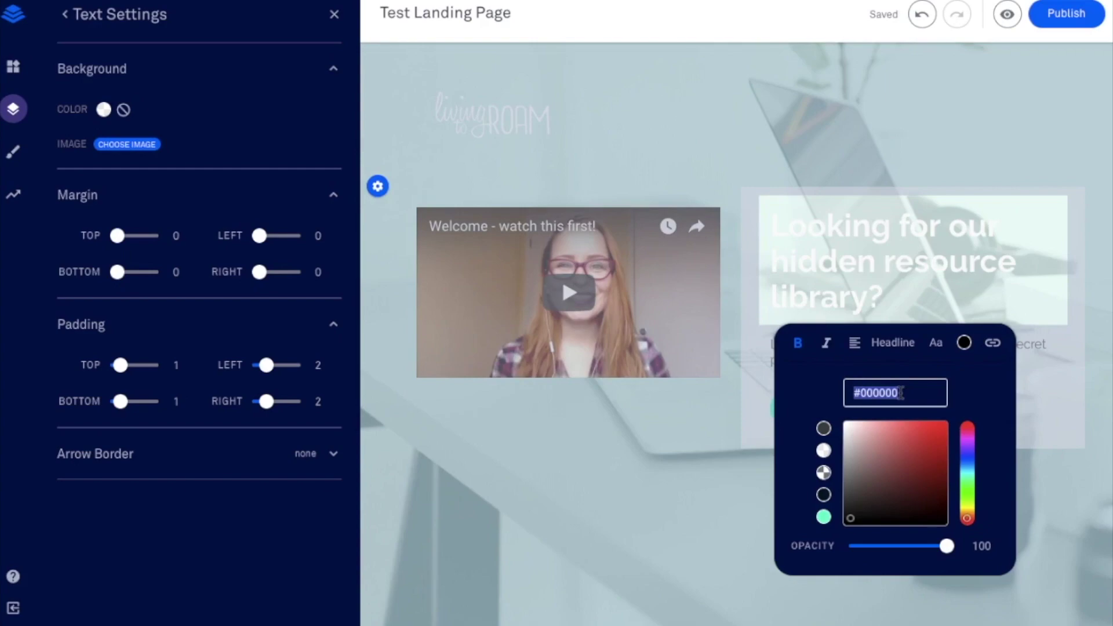
pyautogui.click(969, 268)
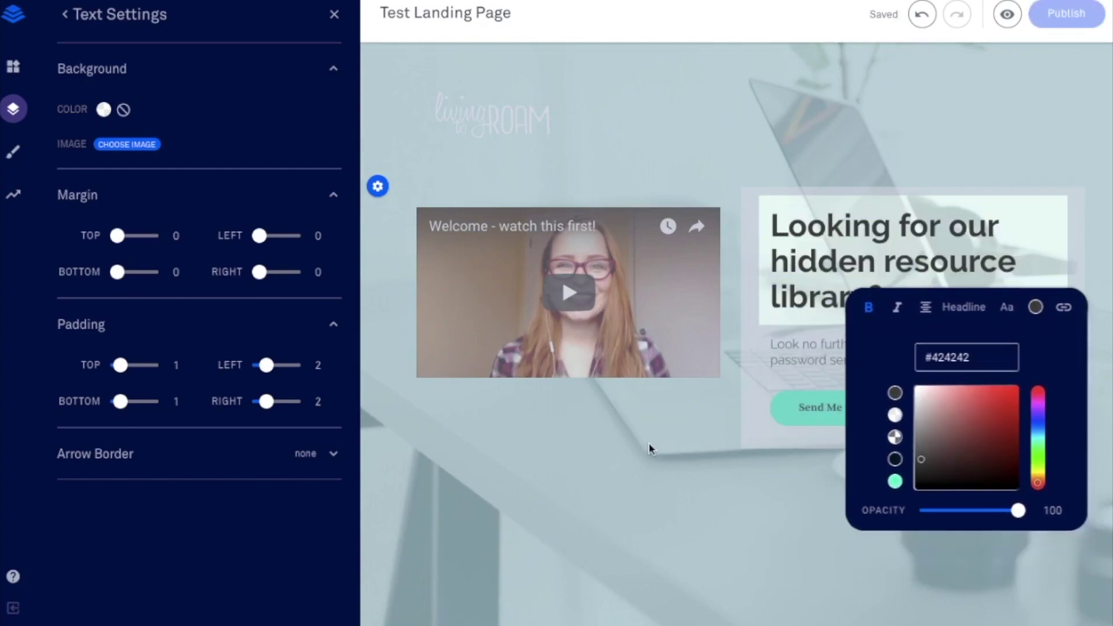
pyautogui.click(649, 443)
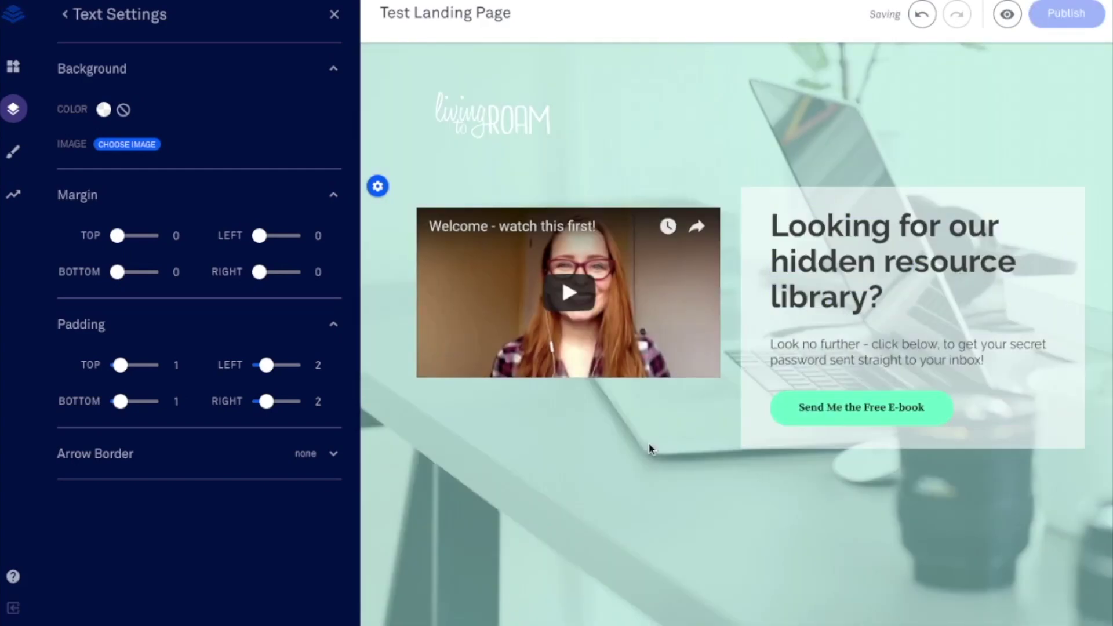
pyautogui.moveTo(976, 438)
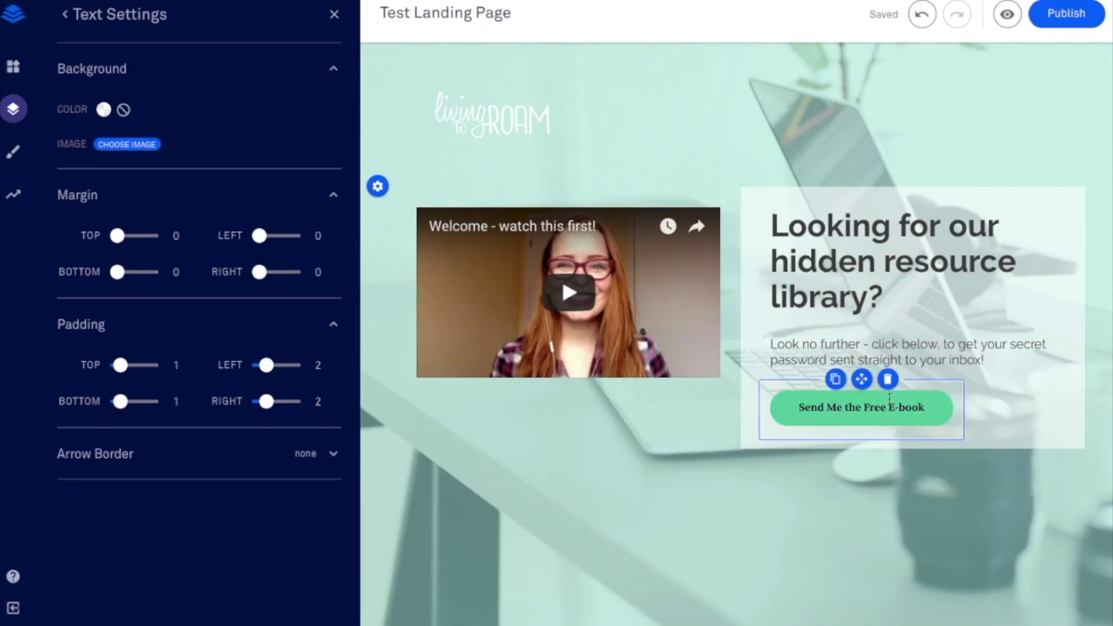
# Step: Remove the empty column beside the button and set the button text to sans-serif, size 4
pyautogui.click(1043, 378)
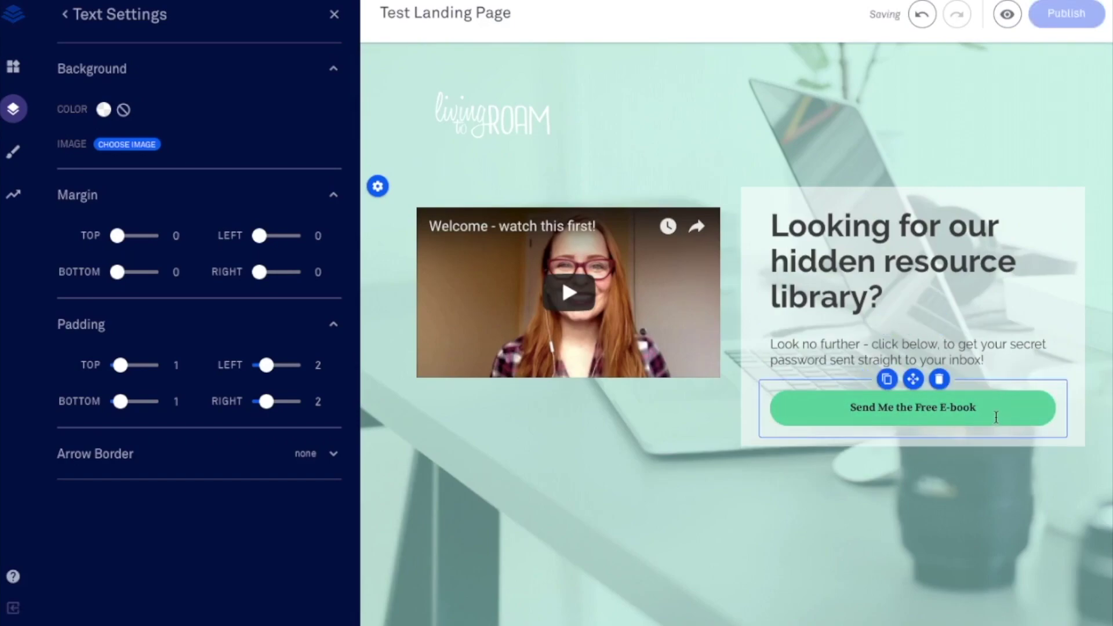
pyautogui.click(908, 408)
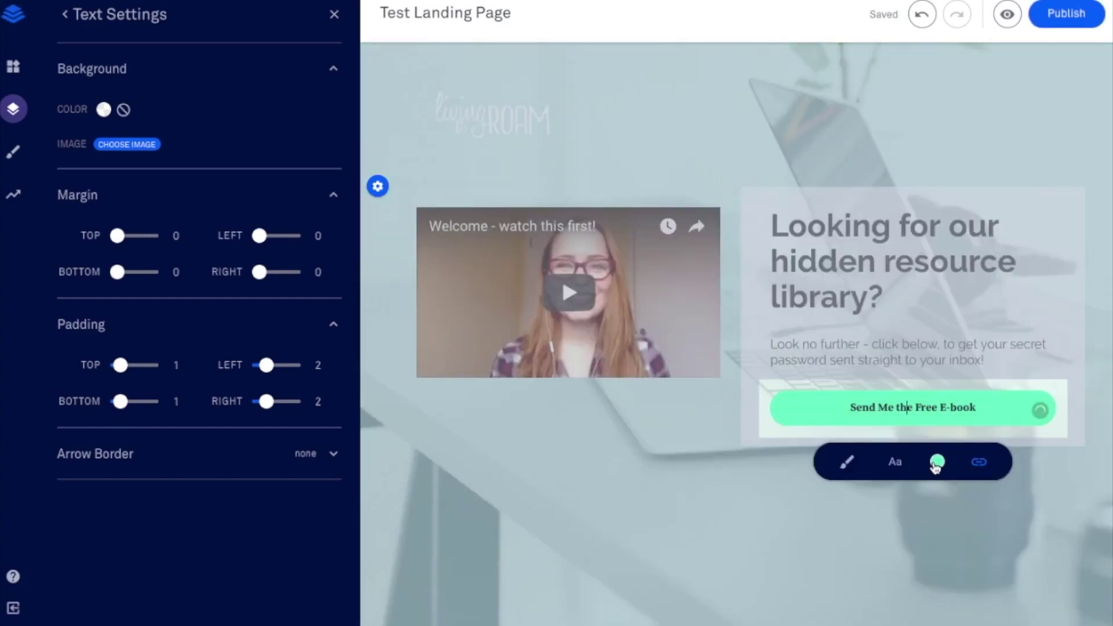
pyautogui.click(848, 463)
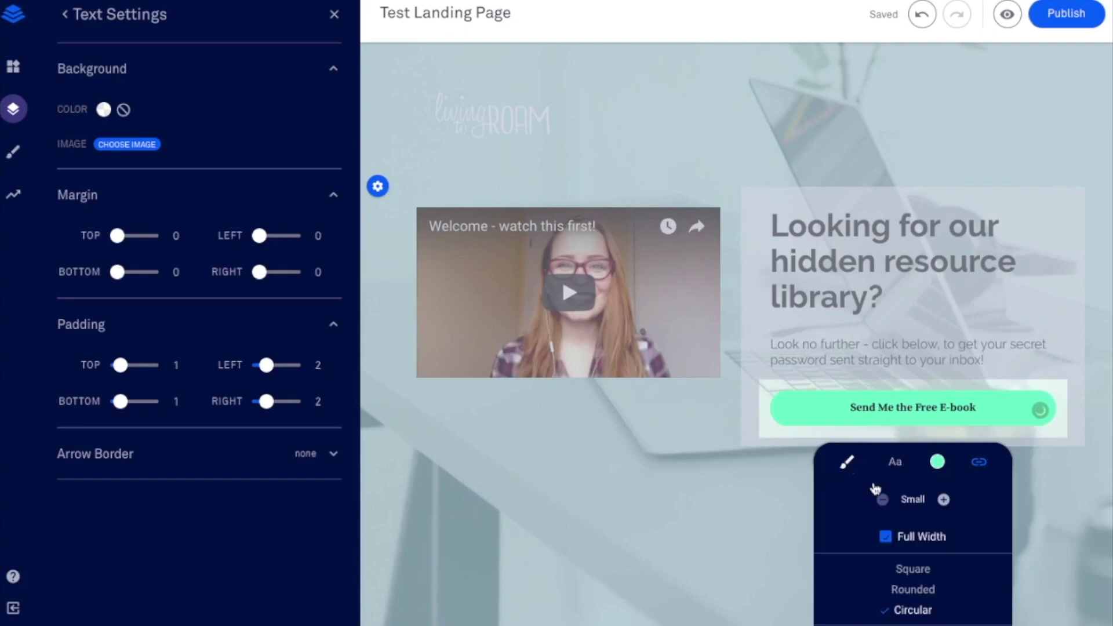
pyautogui.scroll(-1, 890, 507)
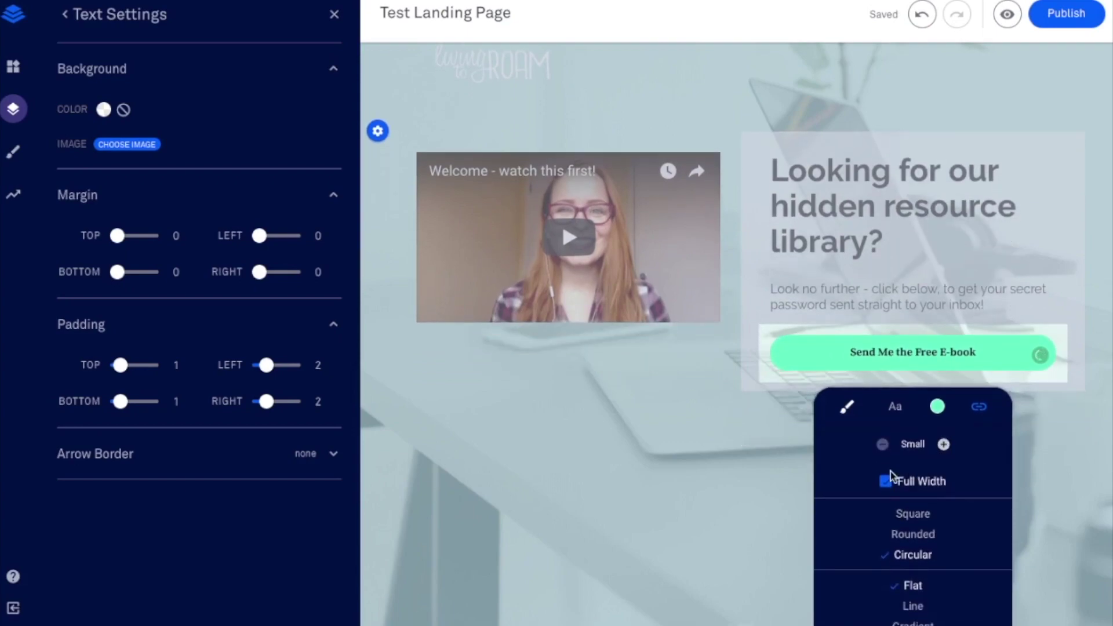
pyautogui.click(889, 486)
pyautogui.click(889, 486)
pyautogui.scroll(-2, 891, 491)
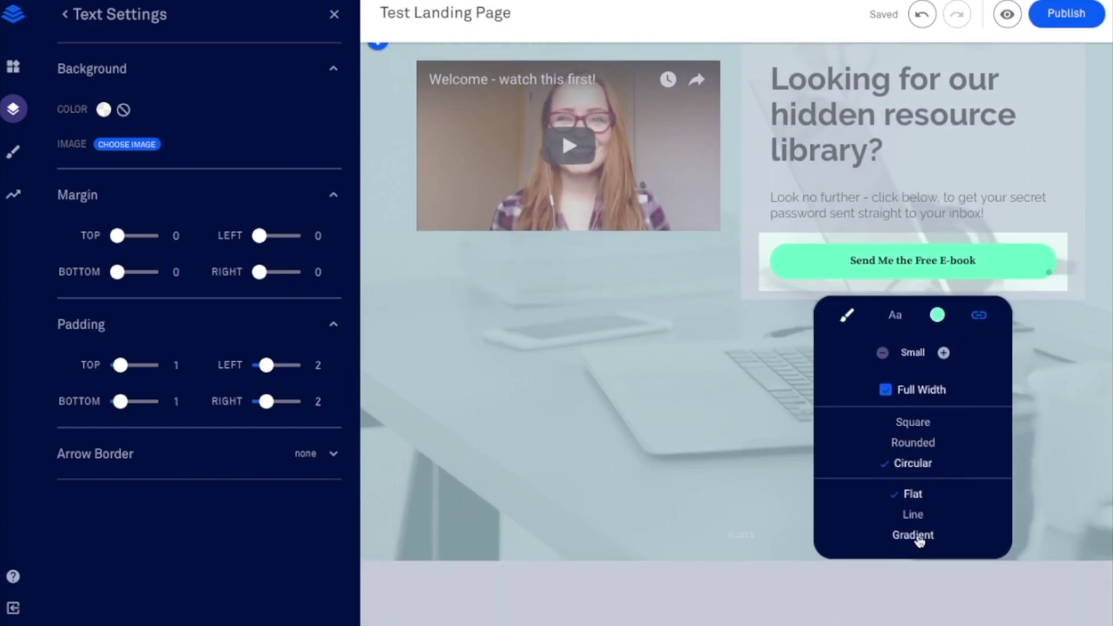
pyautogui.scroll(3, 990, 447)
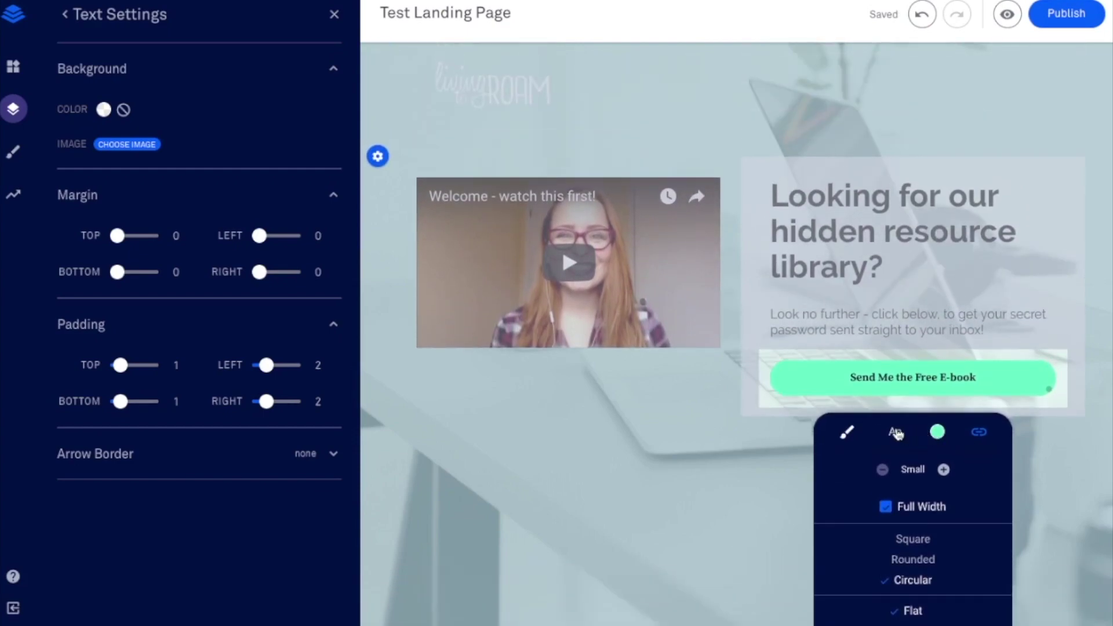
pyautogui.click(897, 434)
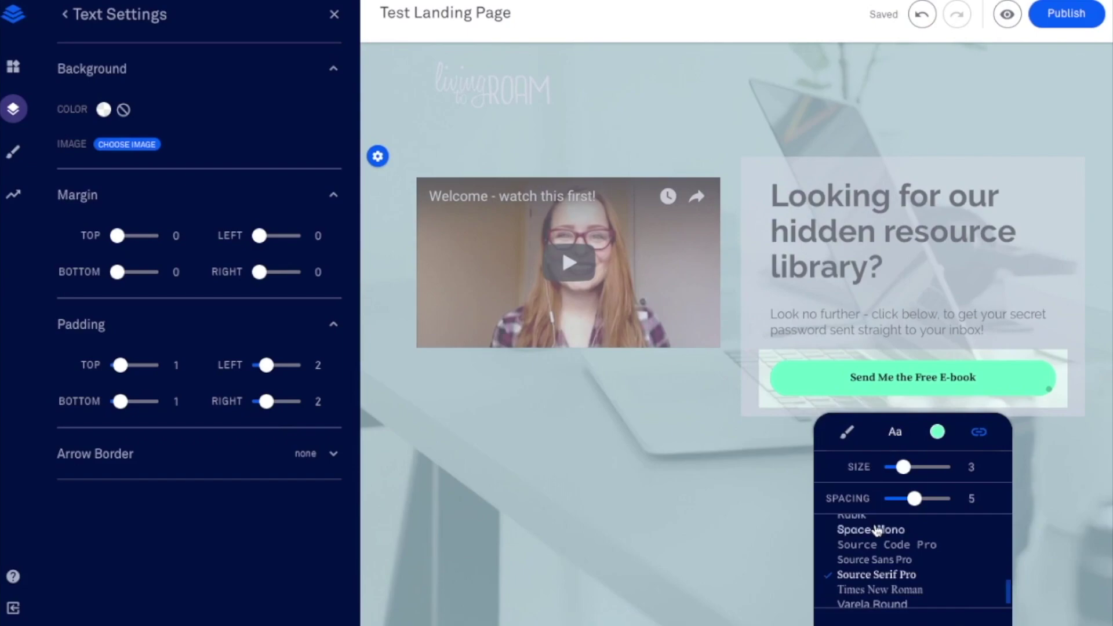
pyautogui.scroll(-1, 881, 575)
pyautogui.scroll(3, 881, 574)
pyautogui.click(863, 543)
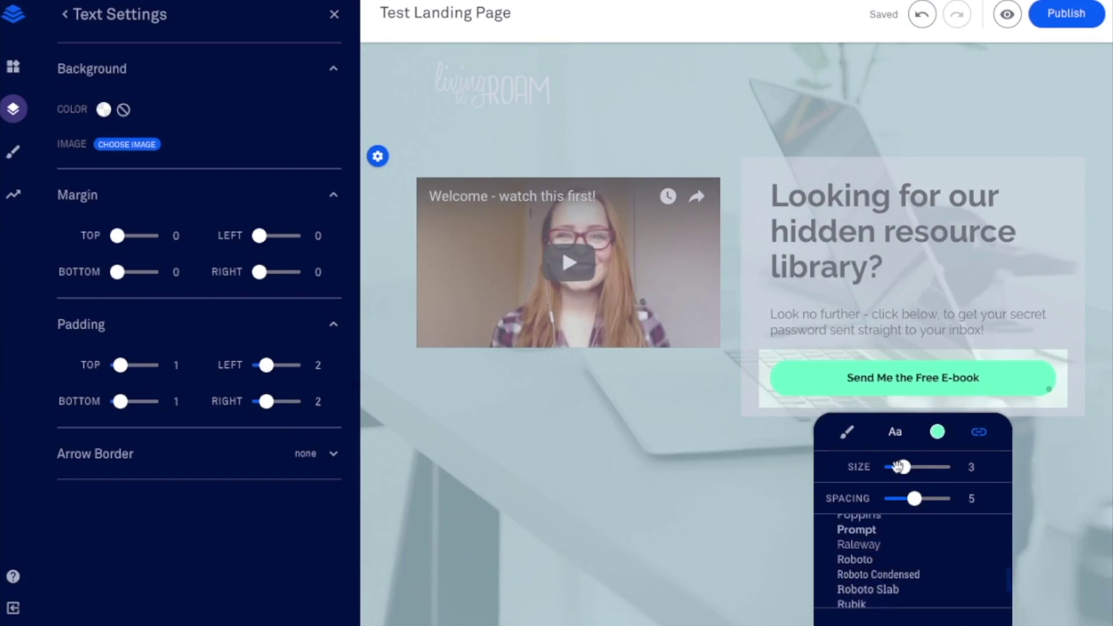
pyautogui.moveTo(904, 468); pyautogui.dragTo(909, 467)
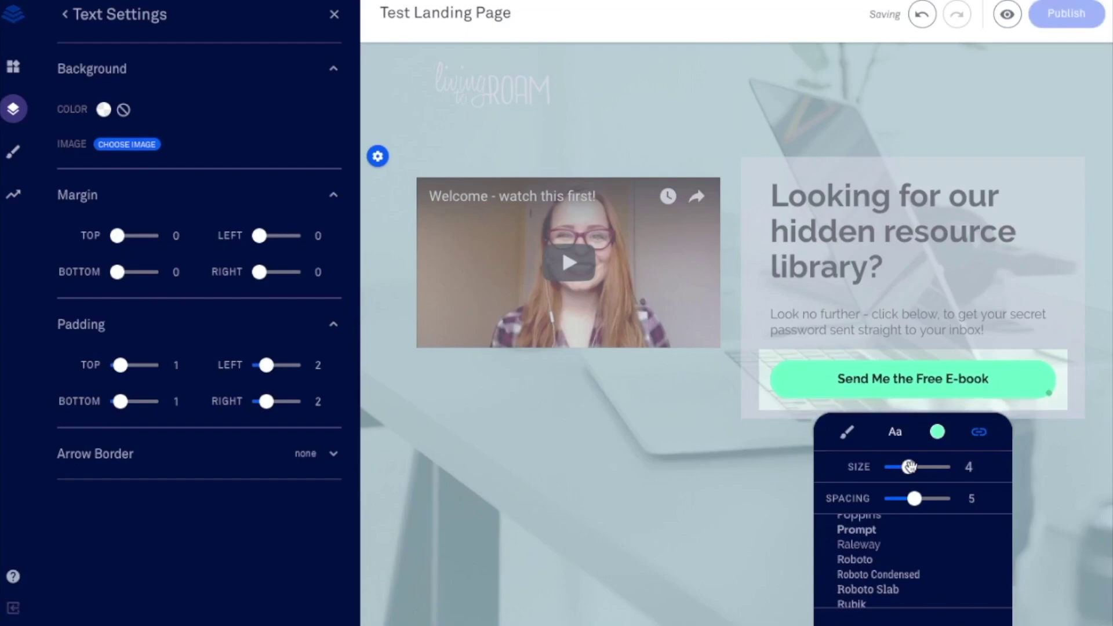
# Step: Give the button a dark grey #424242 background with white #ffffff text
pyautogui.click(935, 434)
pyautogui.scroll(-2, 877, 492)
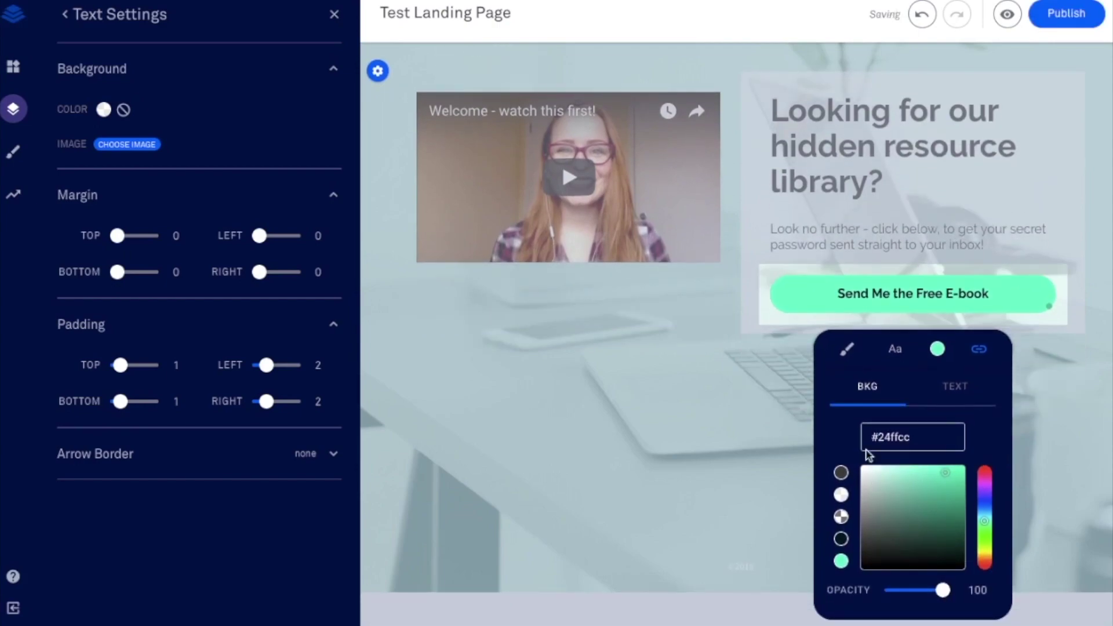
pyautogui.click(840, 473)
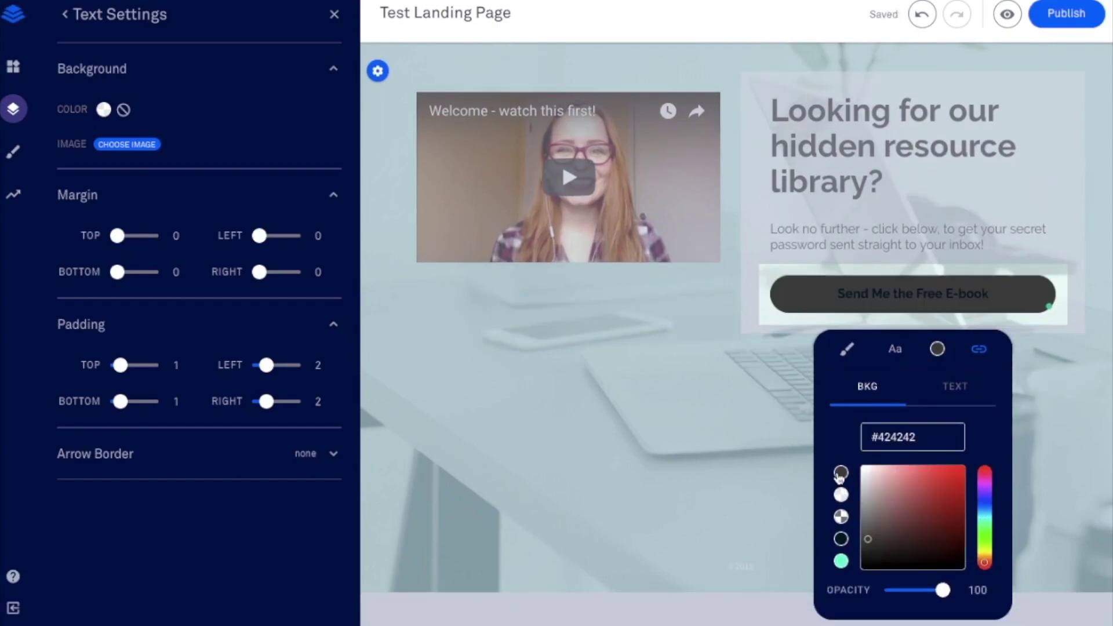
pyautogui.click(957, 388)
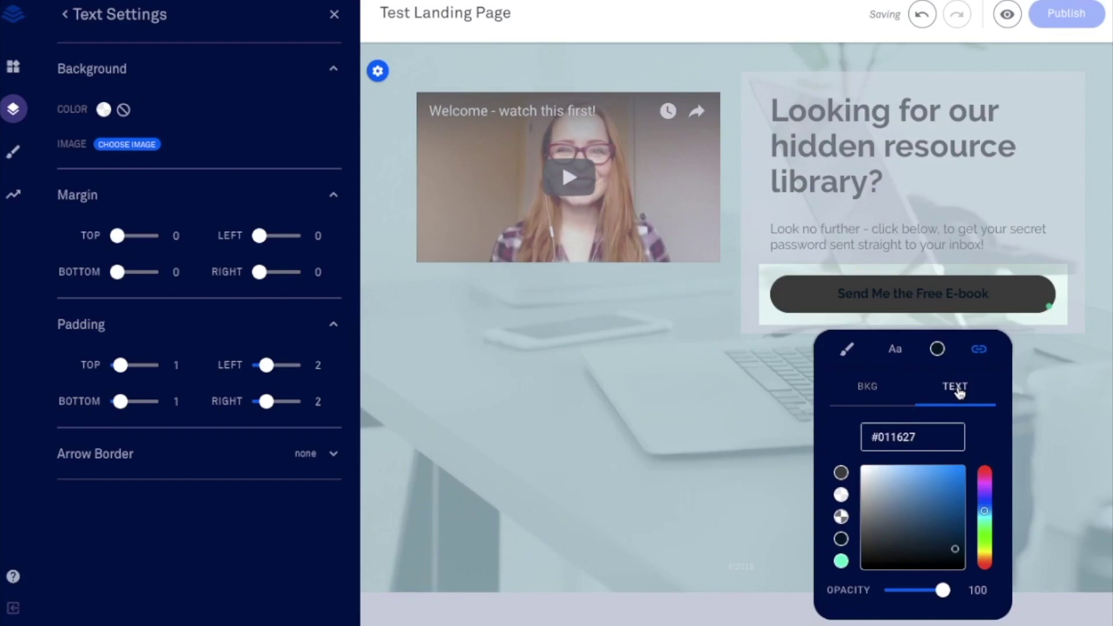
pyautogui.click(862, 470)
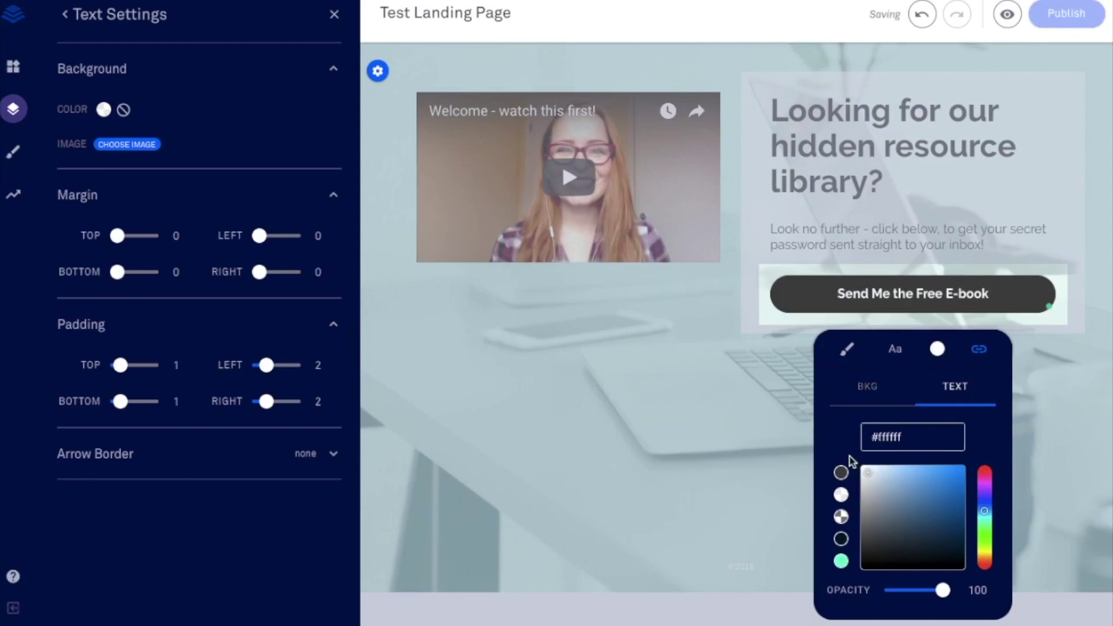
pyautogui.click(1049, 199)
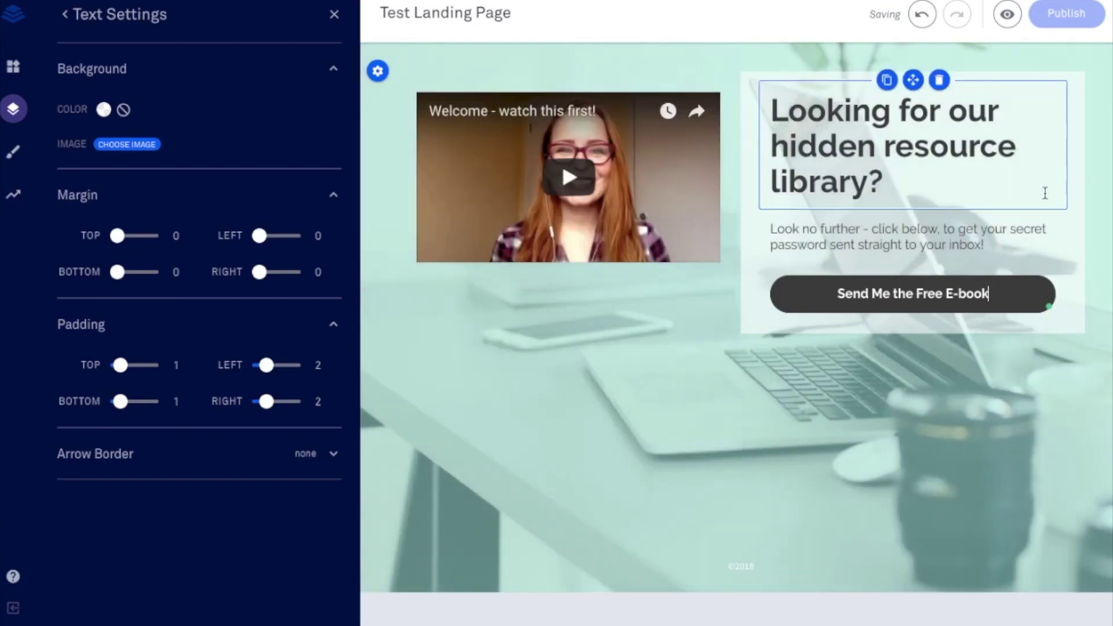
pyautogui.scroll(2, 658, 427)
pyautogui.scroll(-4, 659, 427)
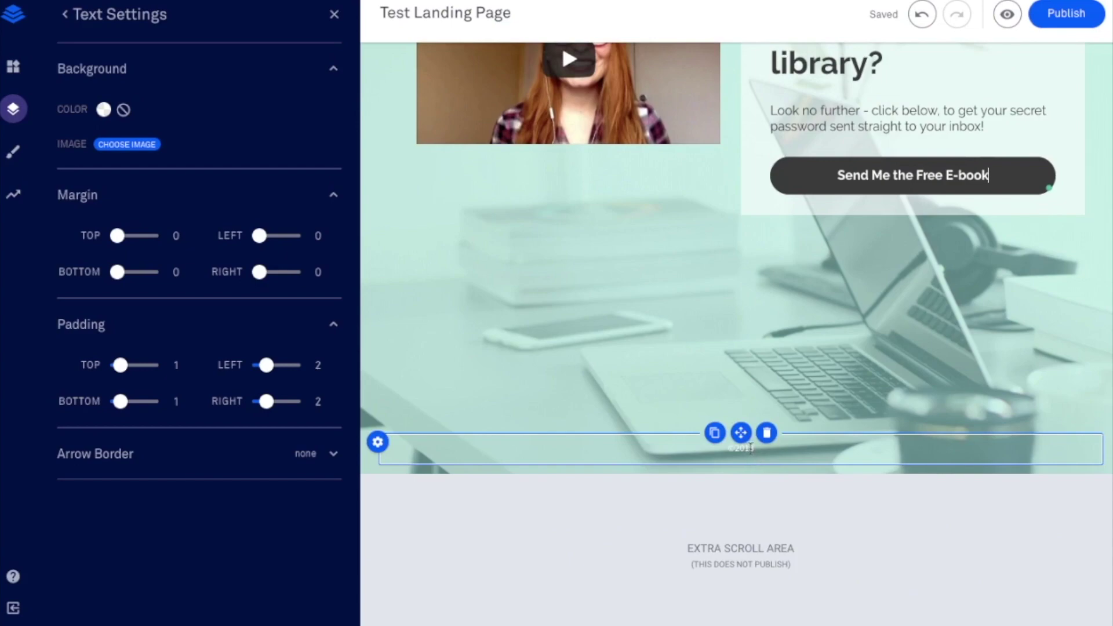
pyautogui.scroll(1, 750, 449)
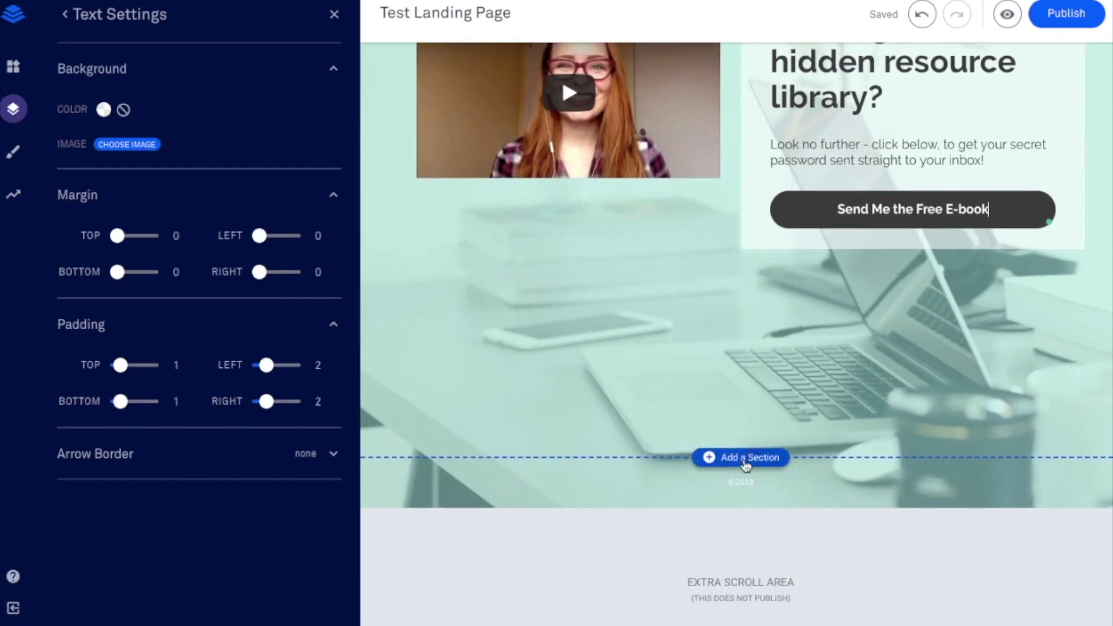
pyautogui.scroll(5, 792, 478)
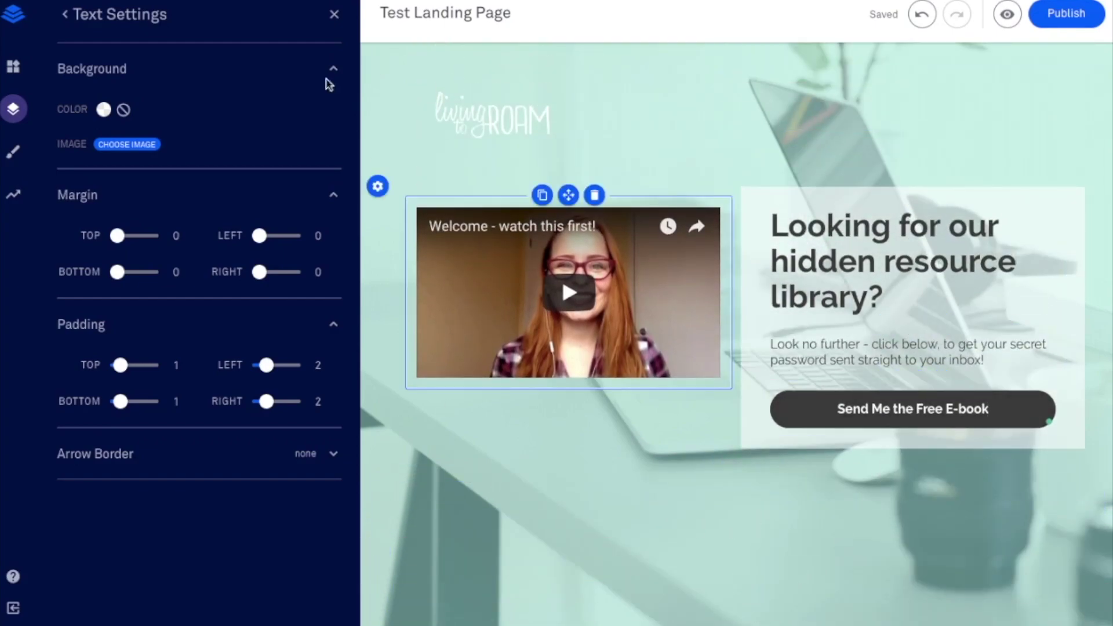
pyautogui.click(334, 13)
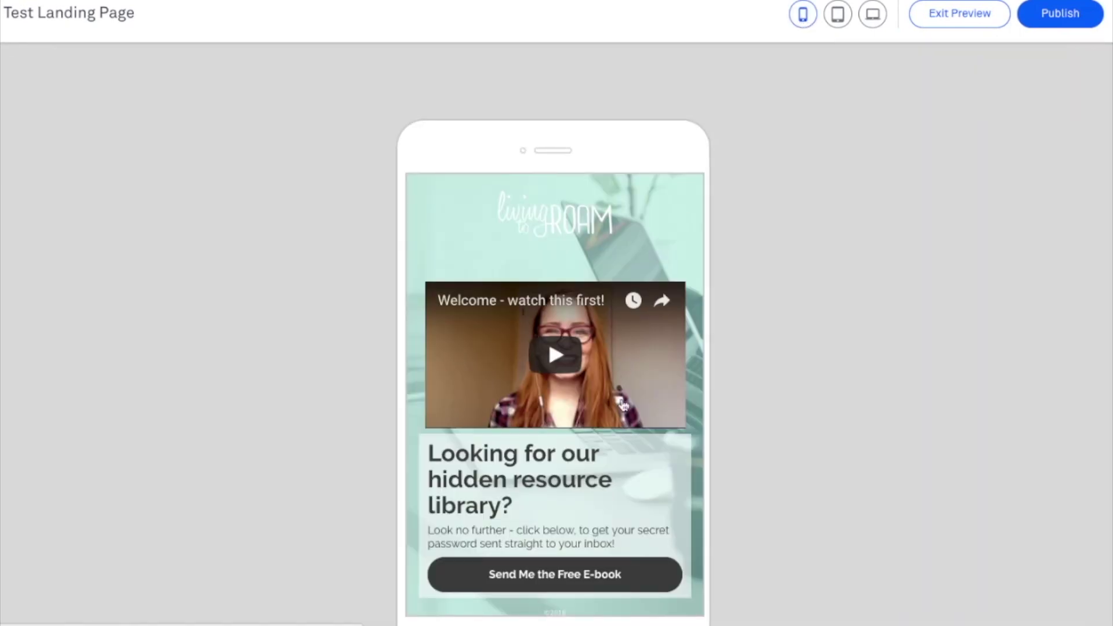
# Step: Preview the landing page at tablet width, then at desktop width
pyautogui.scroll(-1, 625, 440)
pyautogui.scroll(1, 624, 441)
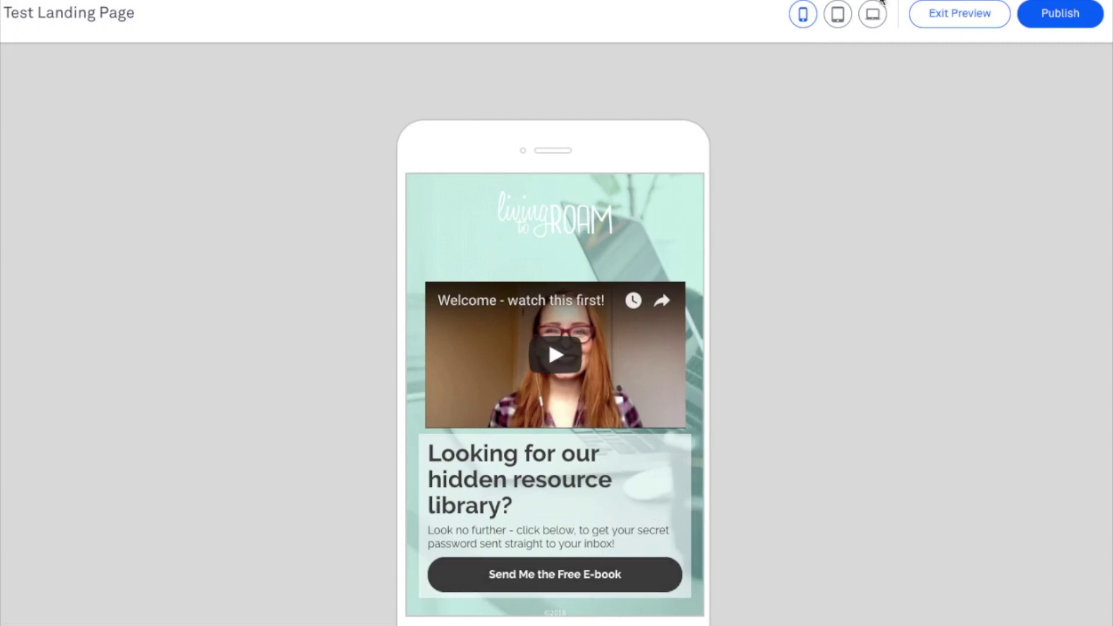
pyautogui.click(838, 15)
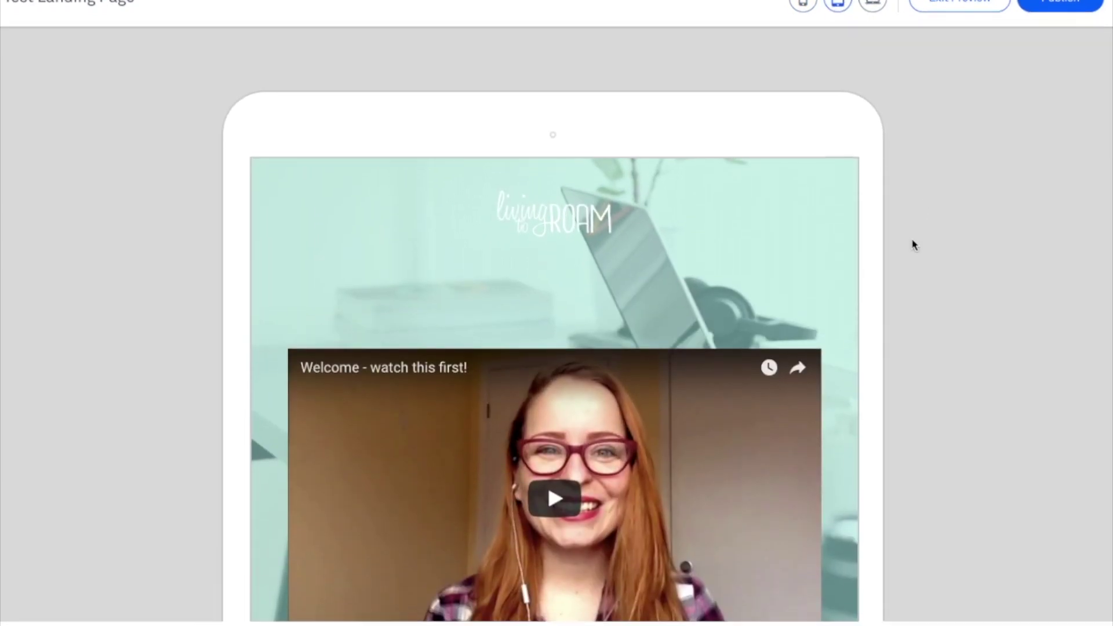
pyautogui.click(870, 19)
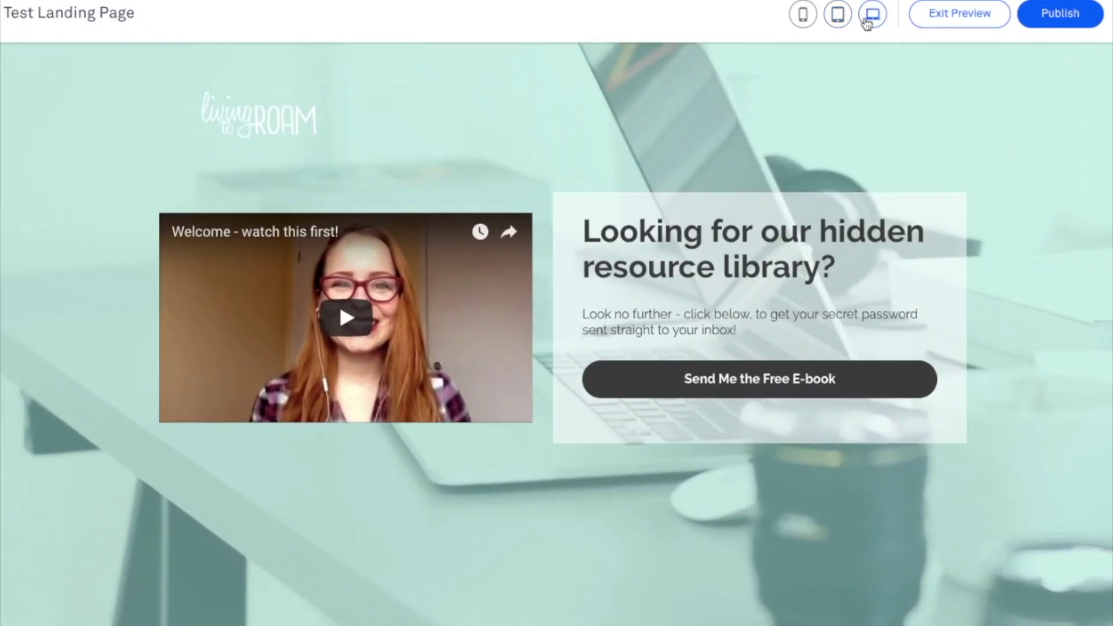
# Step: Exit the preview and open the Pop-up Form linked to the 'Send Me the Free E-book' button
pyautogui.click(951, 17)
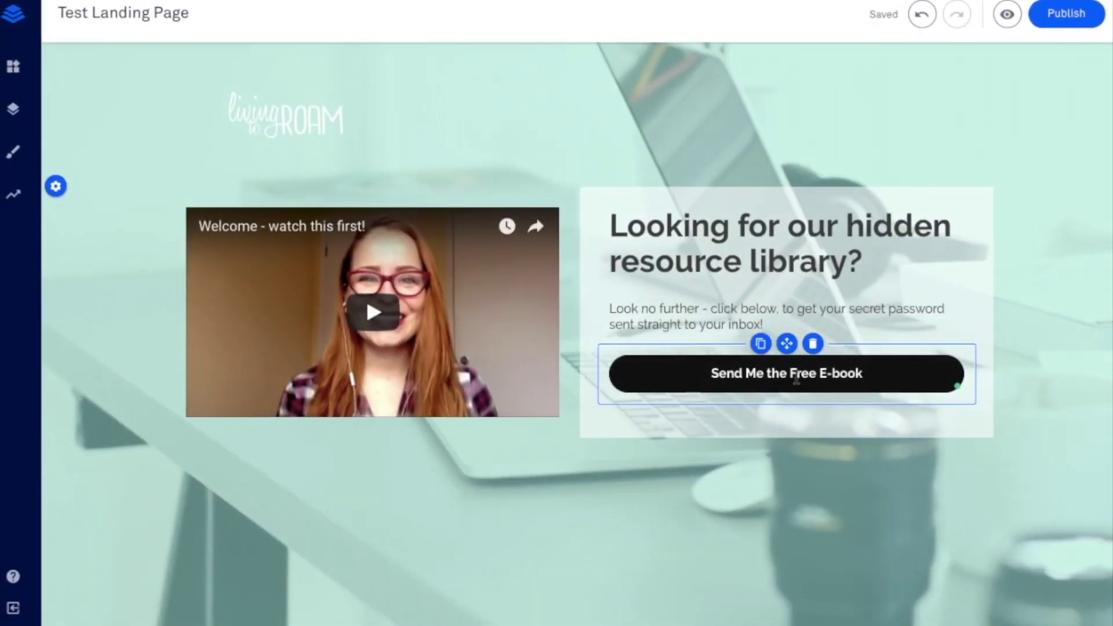
pyautogui.click(796, 377)
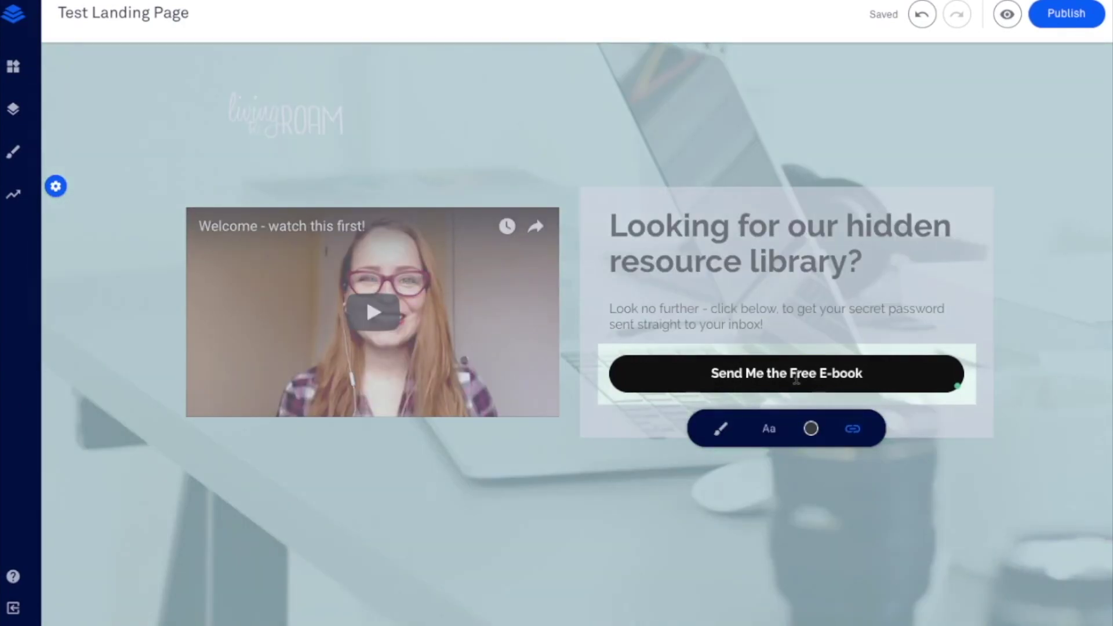
pyautogui.click(854, 431)
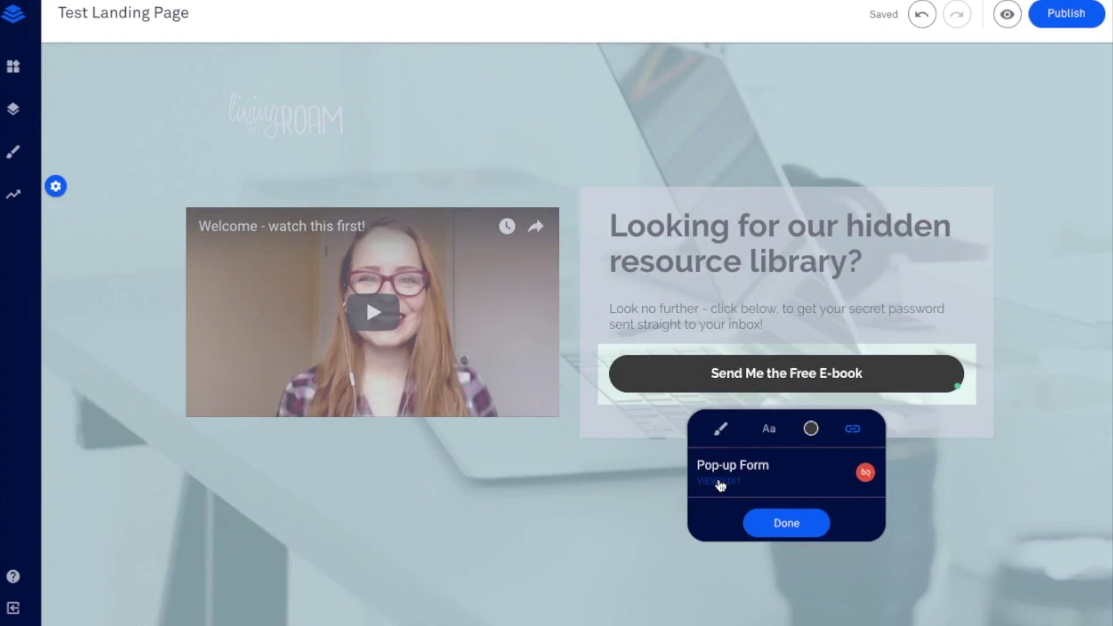
pyautogui.click(721, 484)
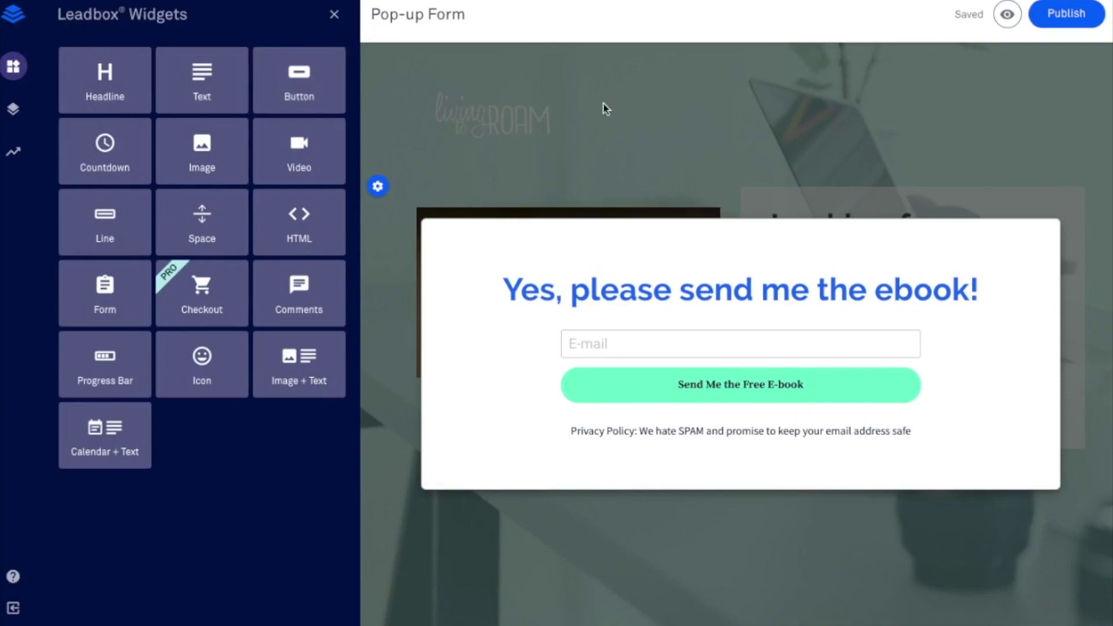
# Step: Color the whole pop-up headline dark grey #424242
pyautogui.click(572, 284)
pyautogui.hotkey('ctrl', 'a')
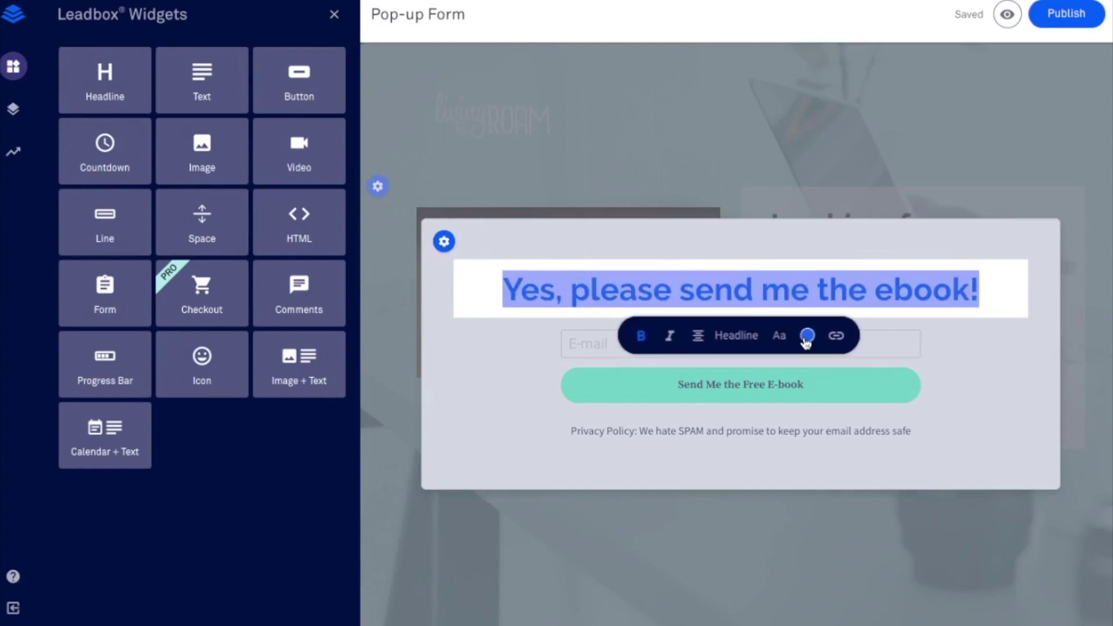
pyautogui.click(809, 337)
pyautogui.click(668, 466)
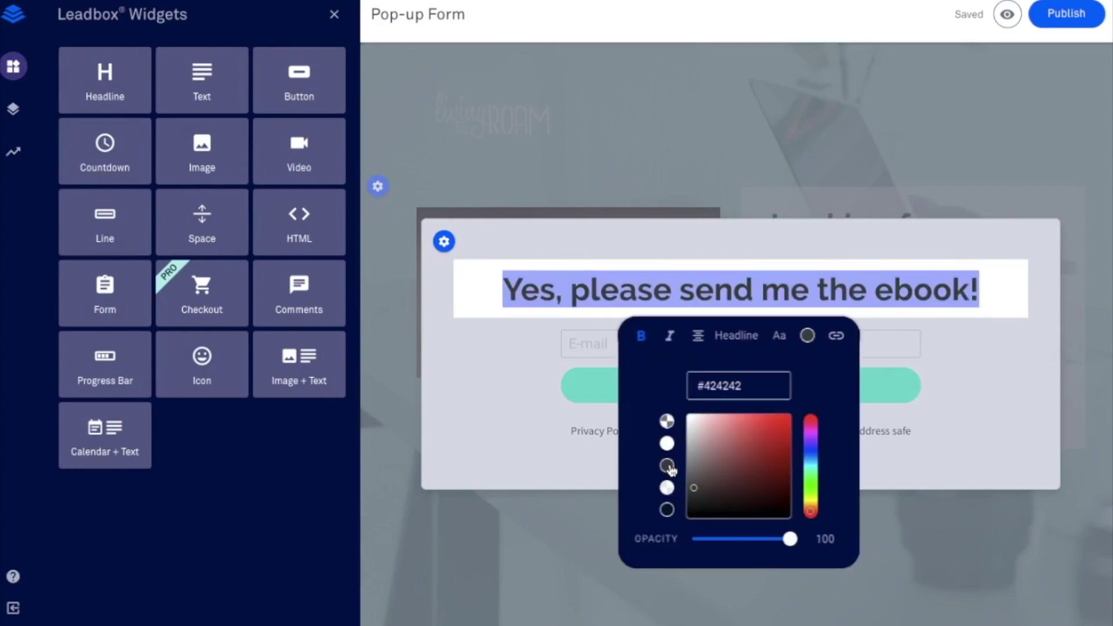
# Step: Replace 'send me the ebook!' with 'send me the password!' in the pop-up headline
pyautogui.click(699, 296)
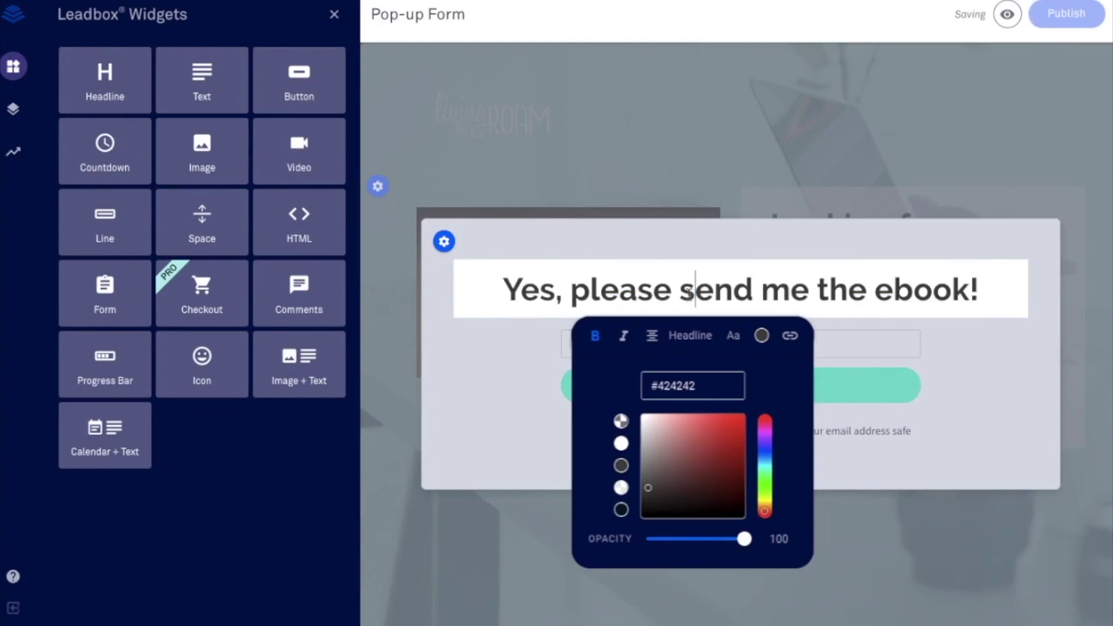
pyautogui.click(986, 293)
pyautogui.moveTo(986, 293); pyautogui.dragTo(684, 292)
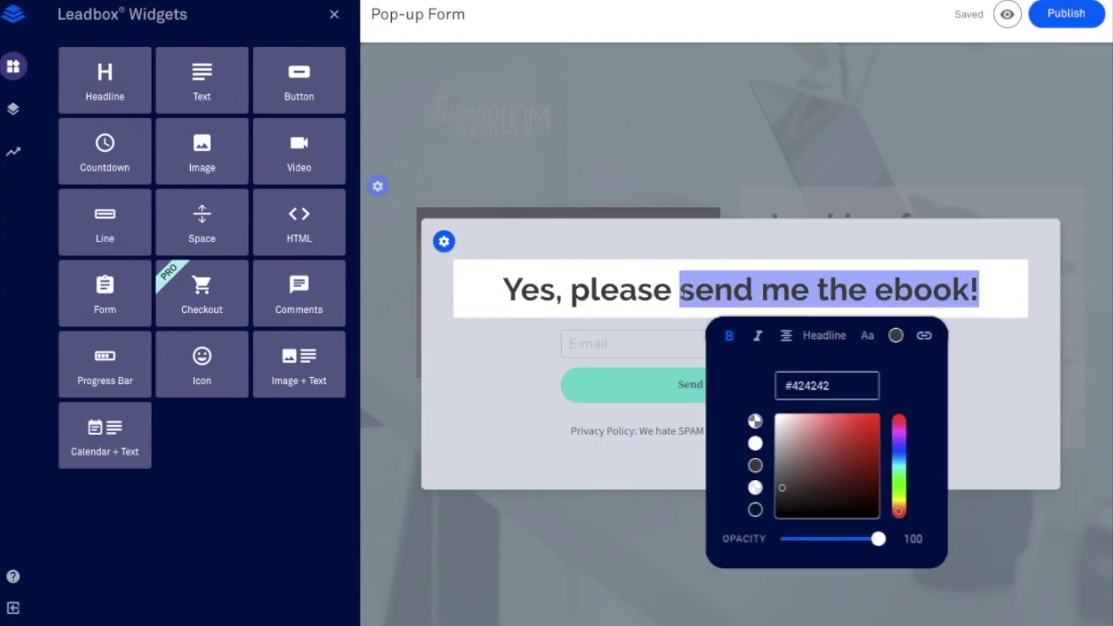
pyautogui.write('sen')
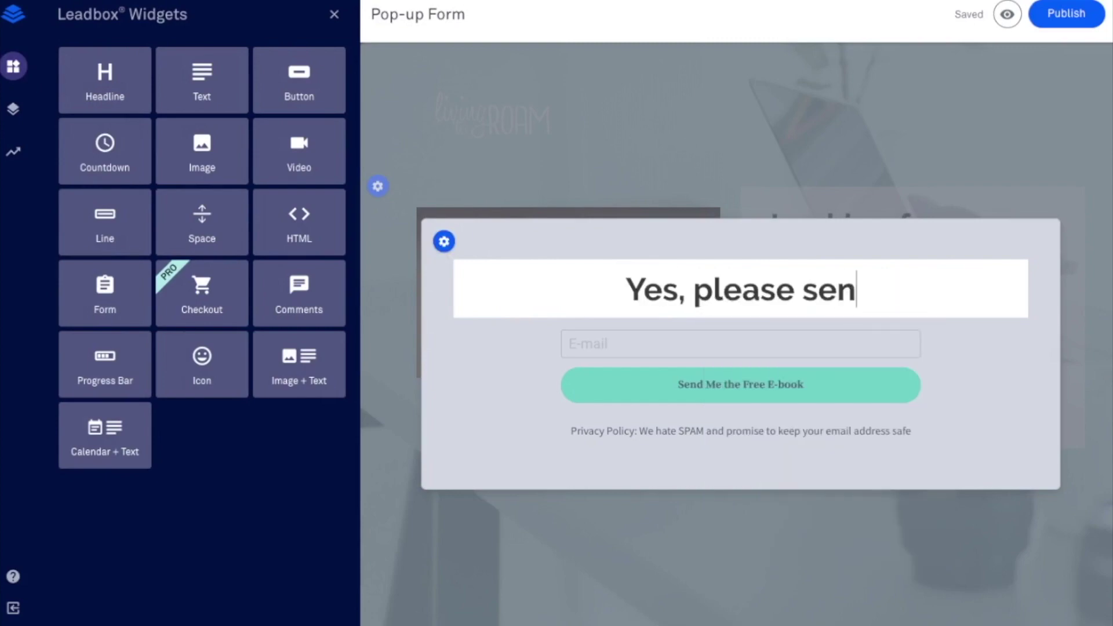
pyautogui.write('d me the password!')
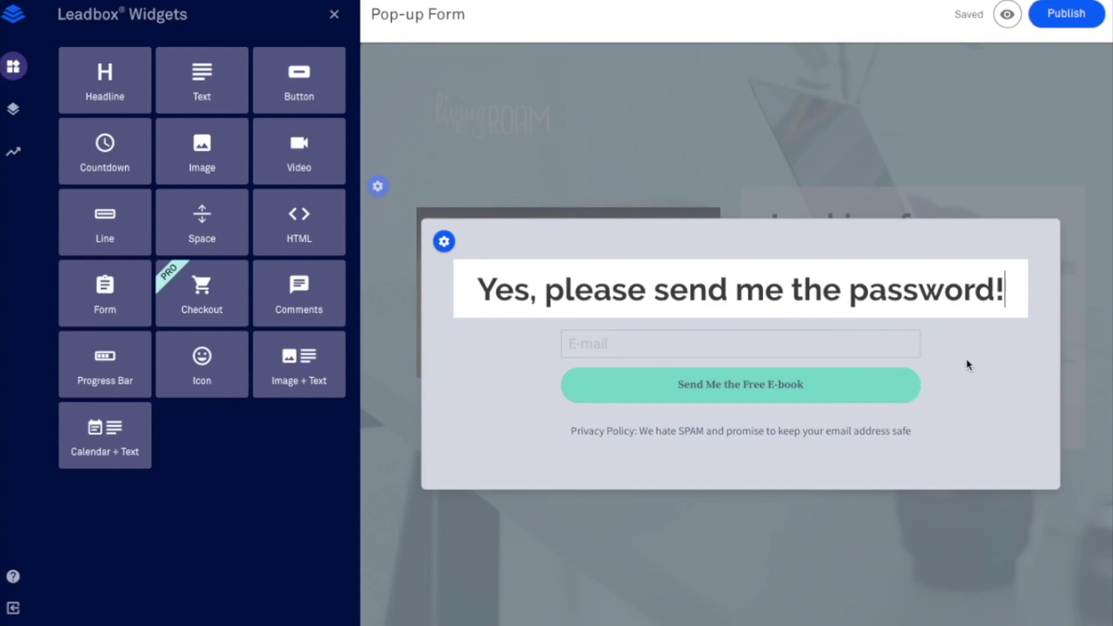
# Step: Connect the opt-in form to ActiveCampaign Living to Roam's 'Lists - Resource Library - All' destination
pyautogui.click(967, 366)
pyautogui.click(790, 339)
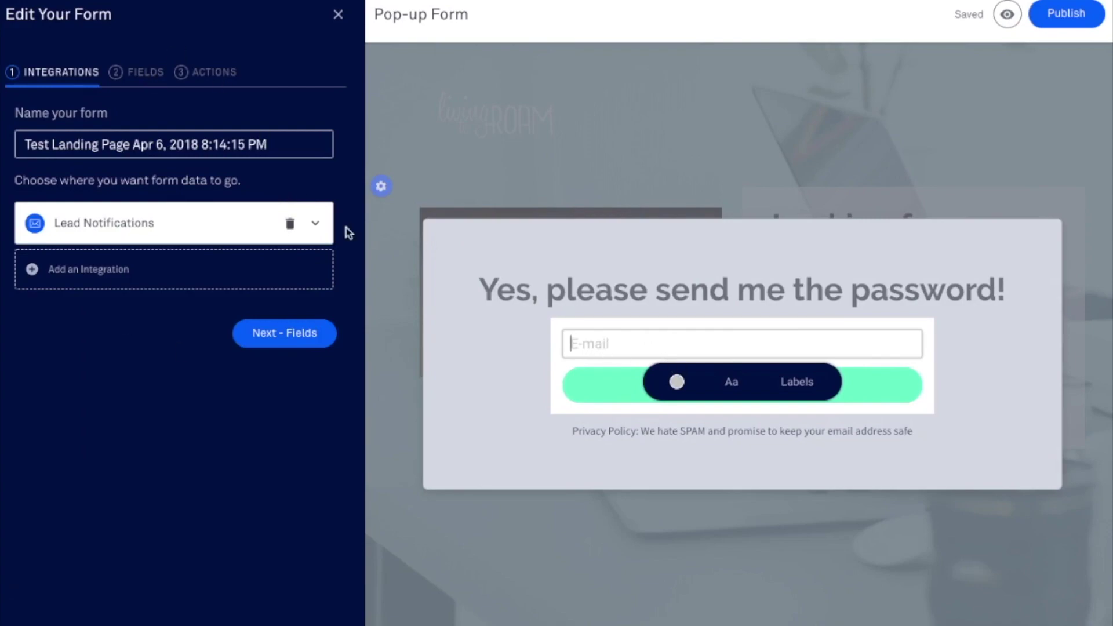
pyautogui.click(260, 131)
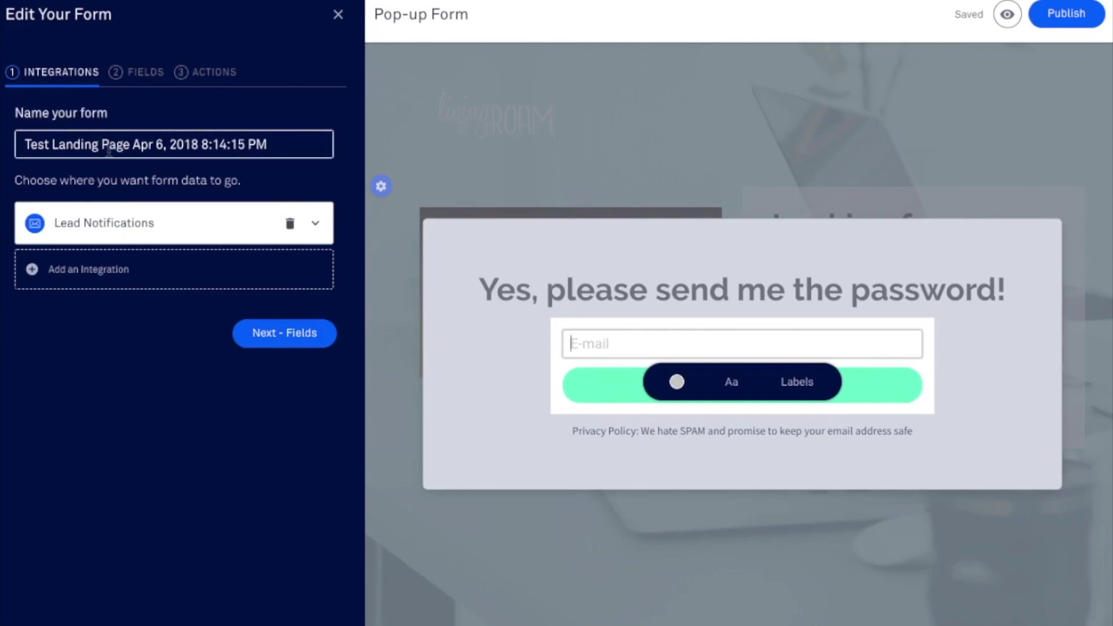
pyautogui.click(199, 232)
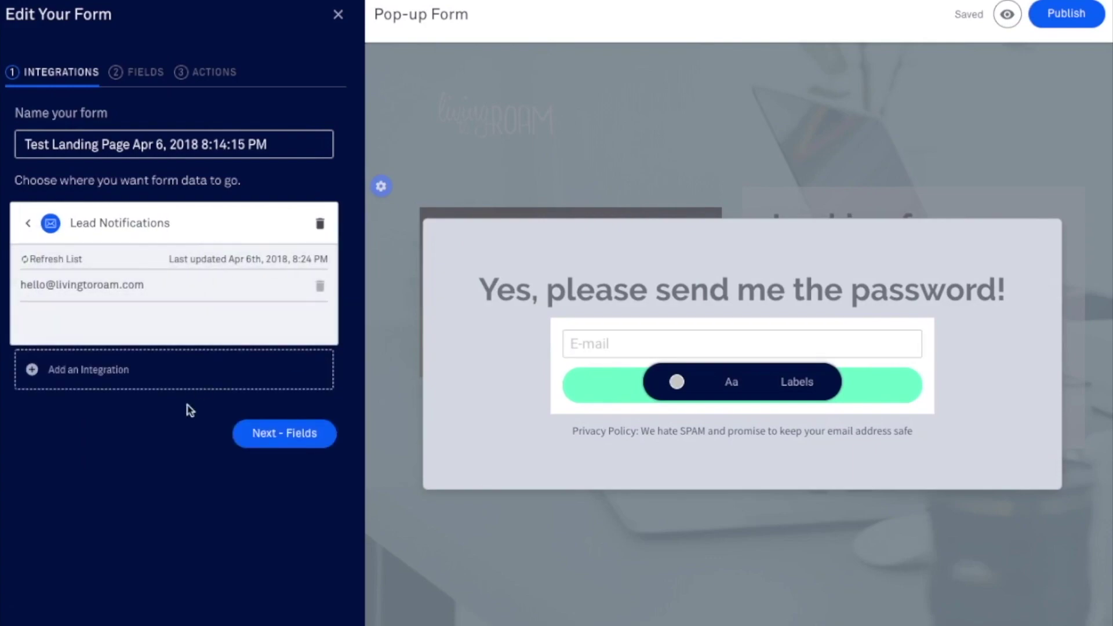
pyautogui.click(165, 379)
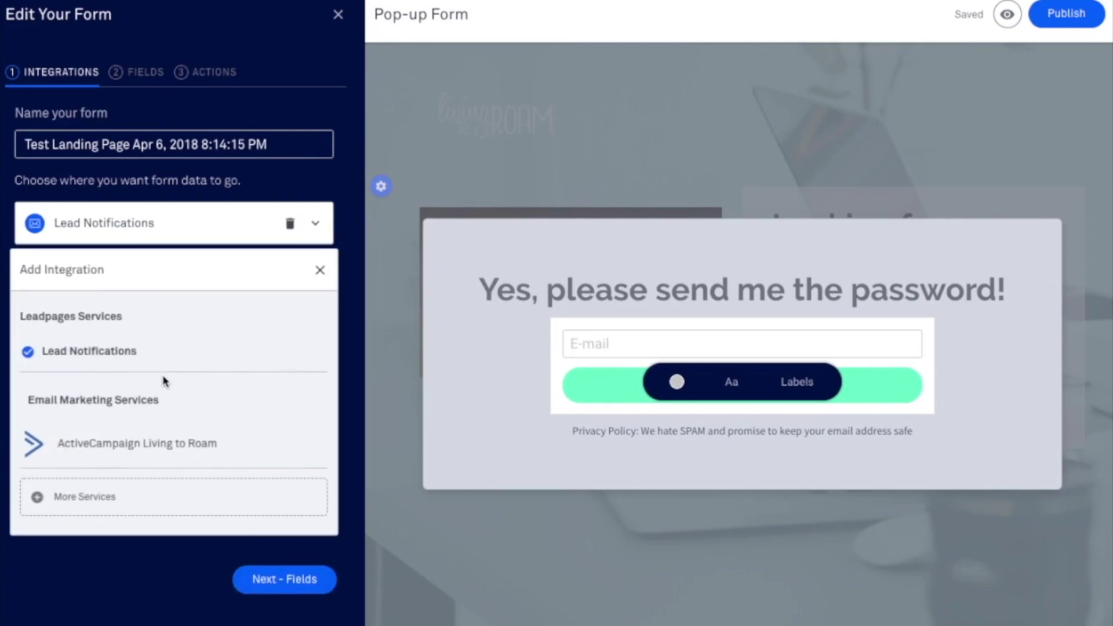
pyautogui.click(134, 450)
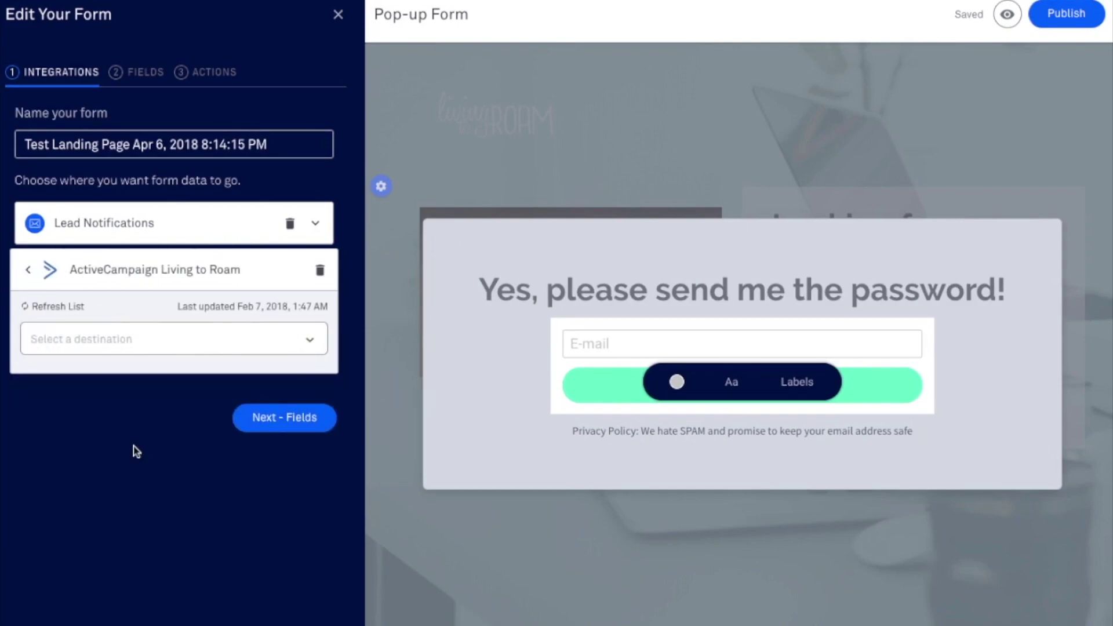
pyautogui.click(96, 345)
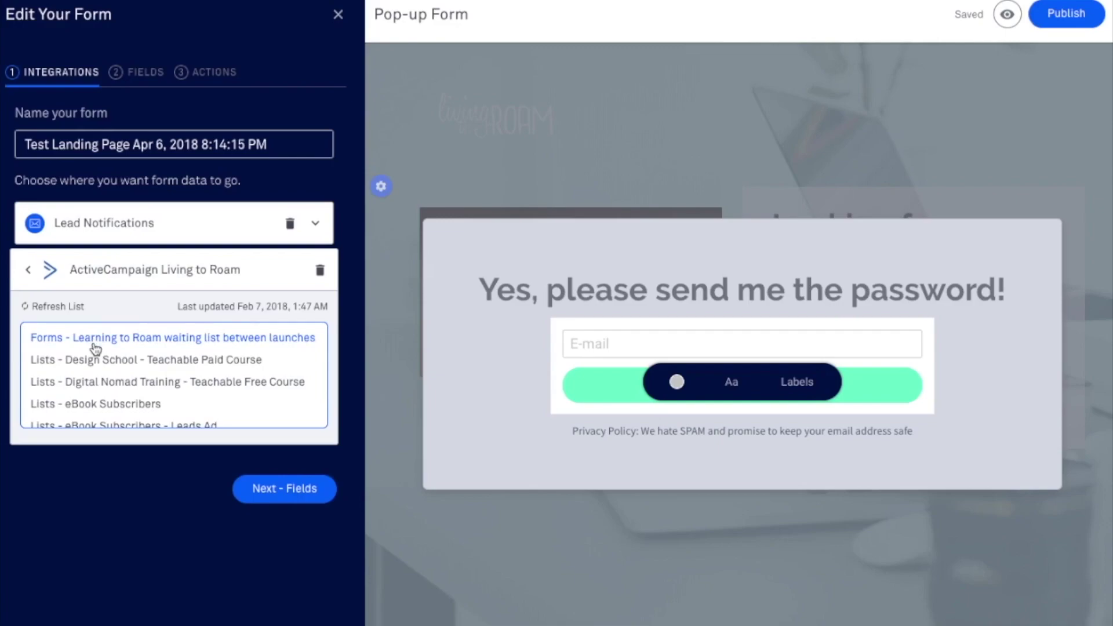
pyautogui.scroll(-3, 98, 367)
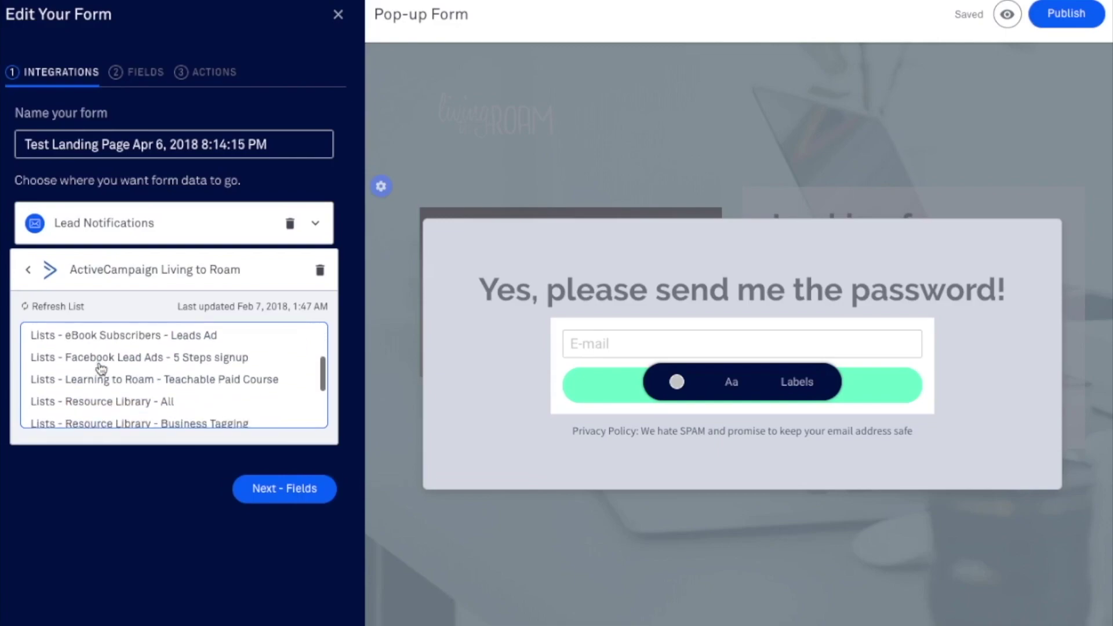
pyautogui.click(112, 401)
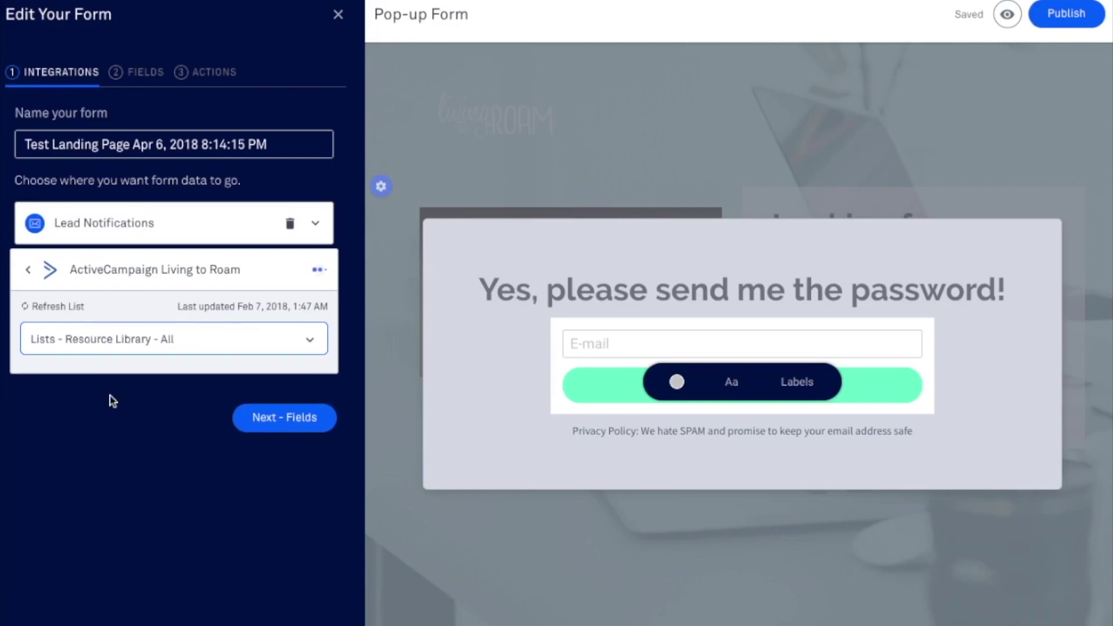
# Step: Add a First Name field to the form and move E-mail below it
pyautogui.click(137, 77)
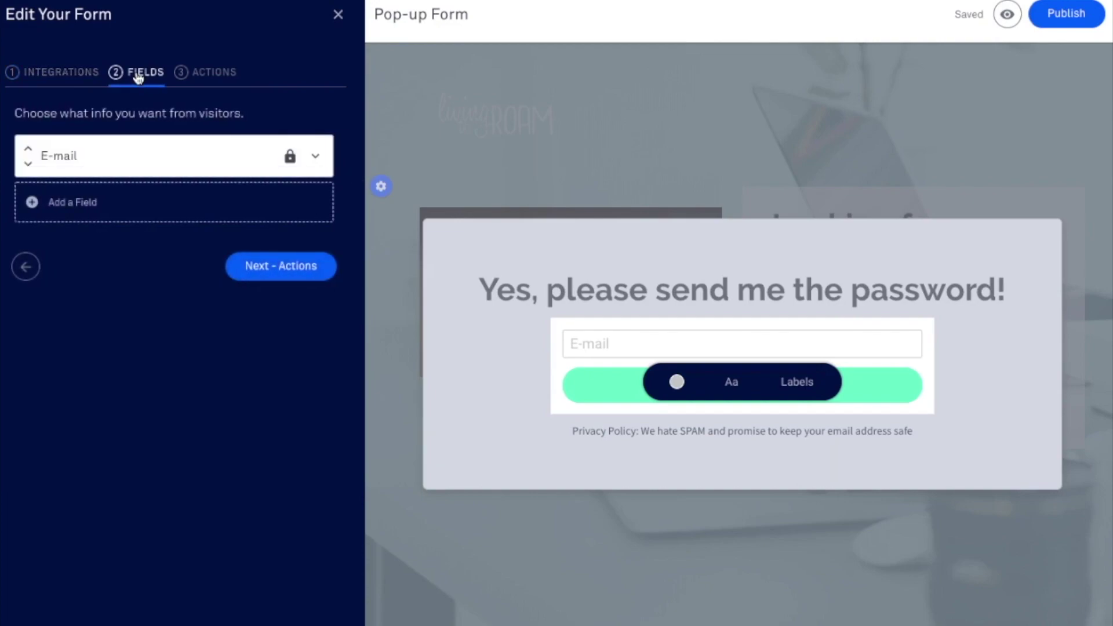
pyautogui.click(94, 202)
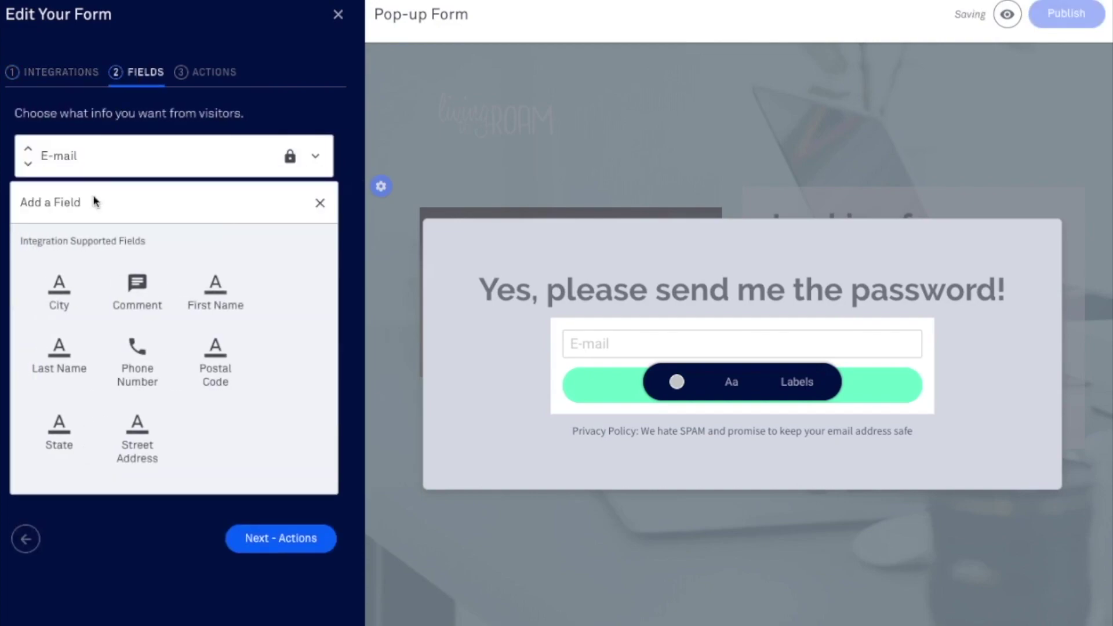
pyautogui.click(222, 302)
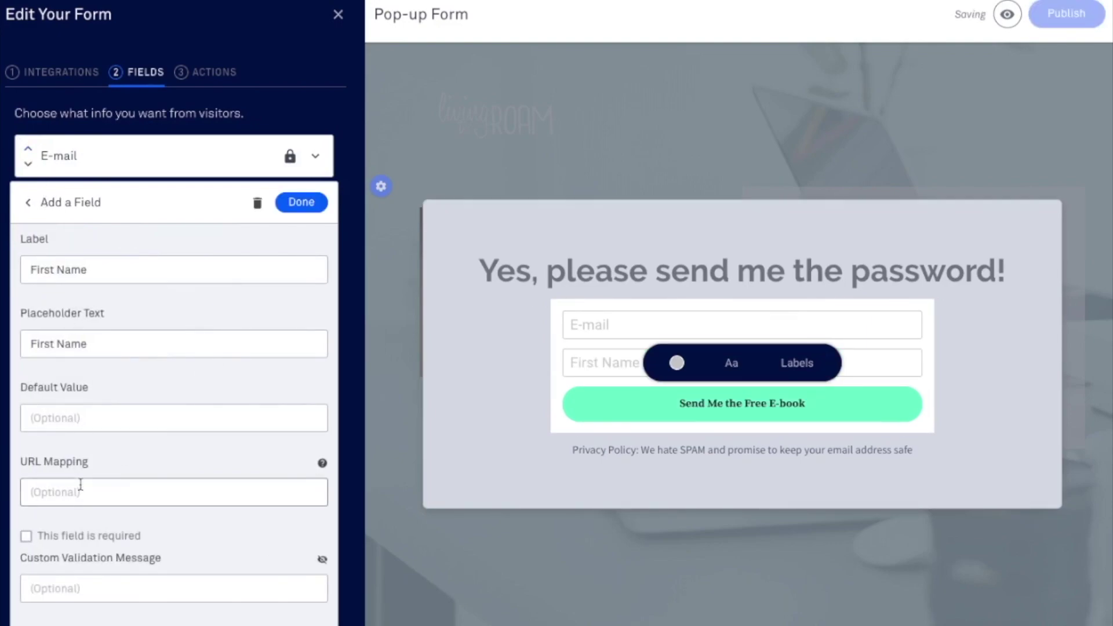
pyautogui.scroll(-3, 82, 492)
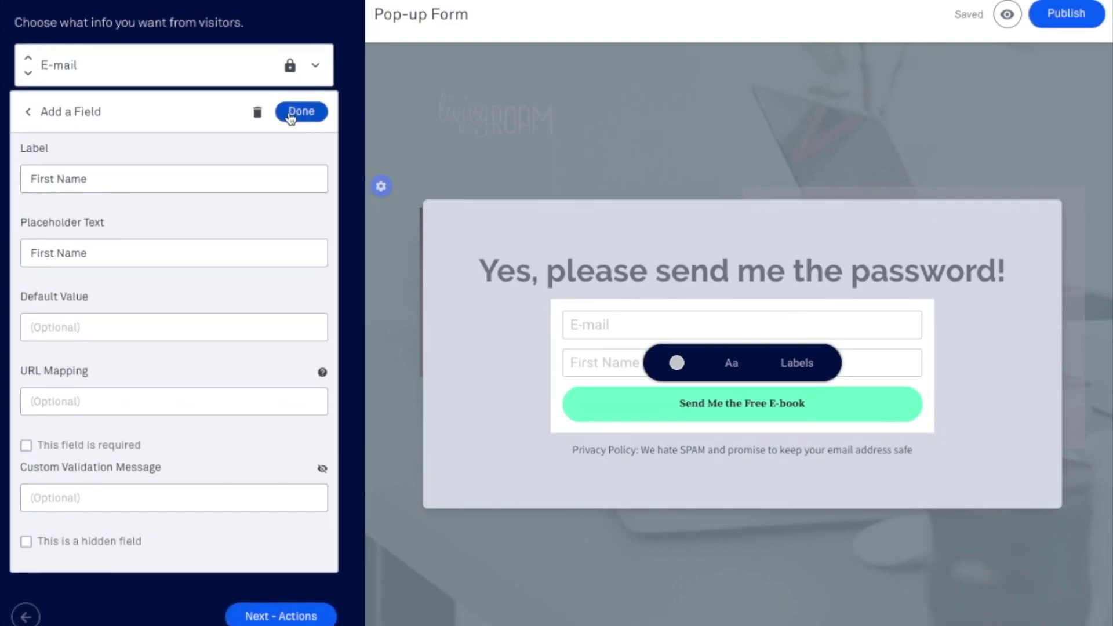
pyautogui.click(293, 110)
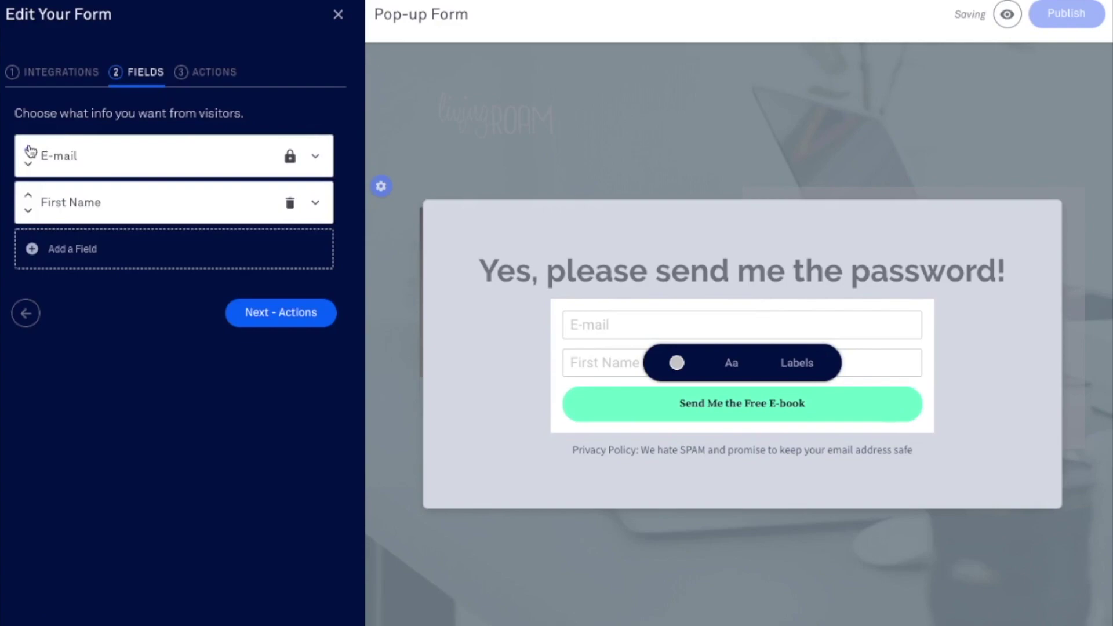
pyautogui.click(28, 166)
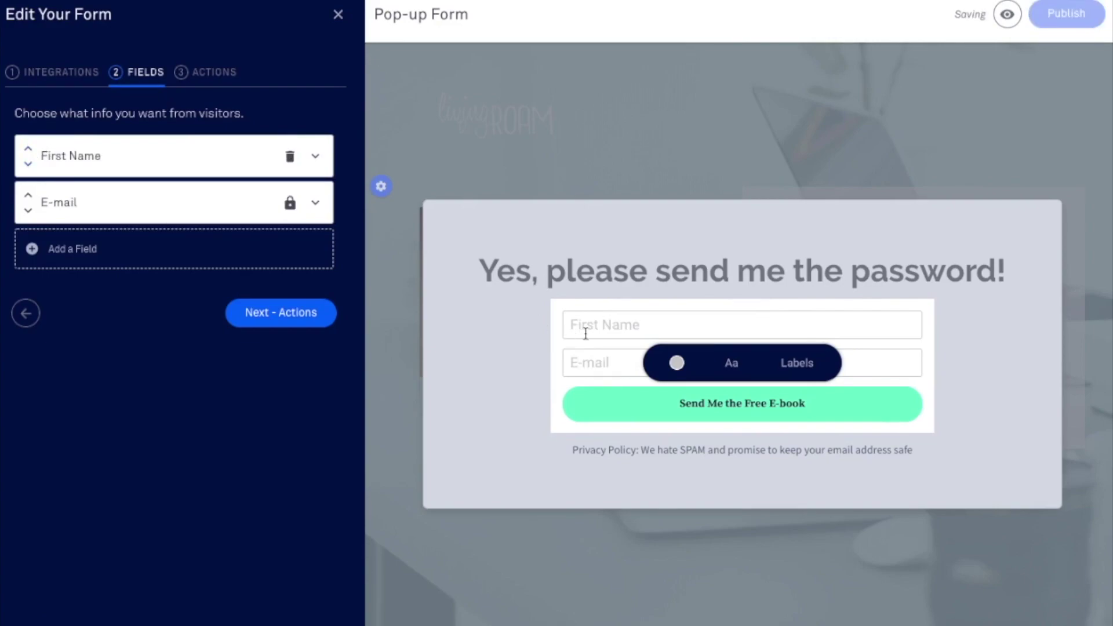
# Step: Make the submit button background dark grey #424242 with white text
pyautogui.click(211, 72)
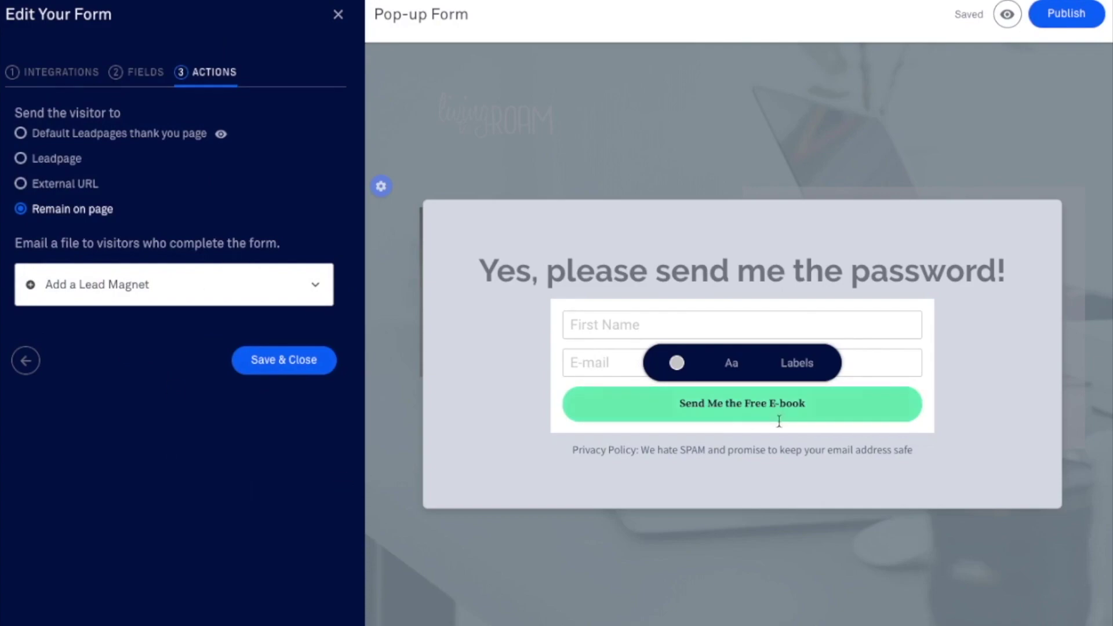
pyautogui.click(702, 395)
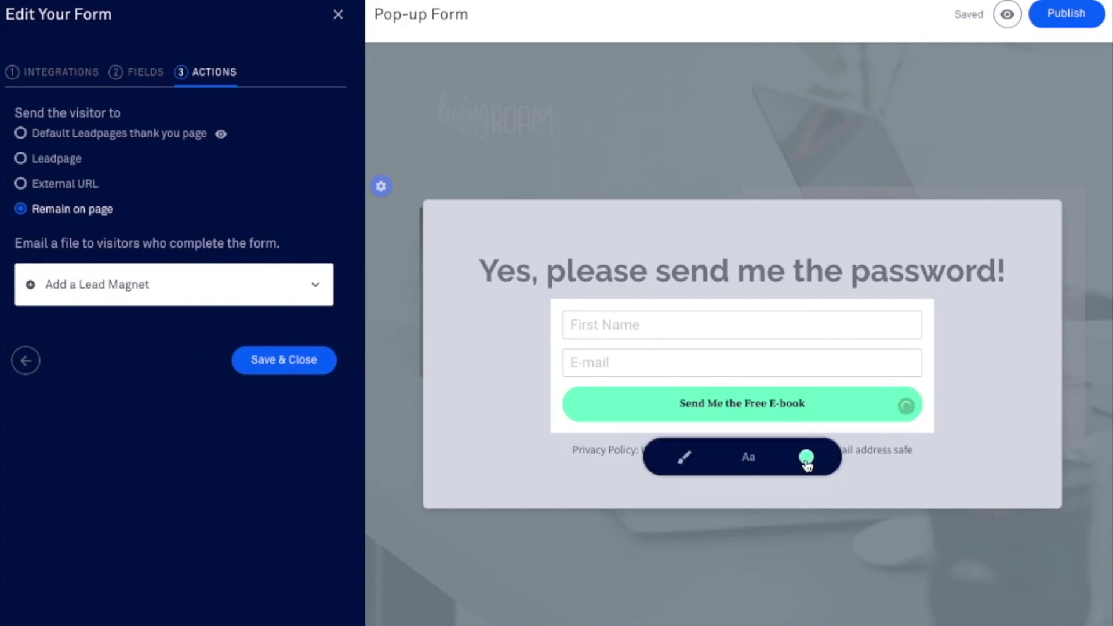
pyautogui.click(807, 459)
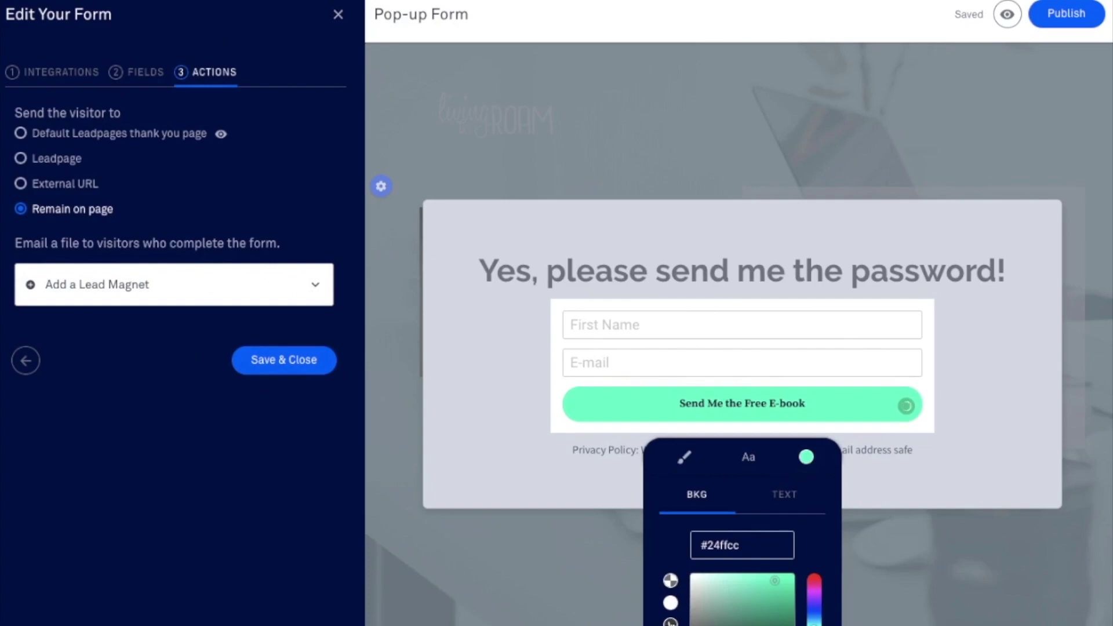
pyautogui.click(670, 623)
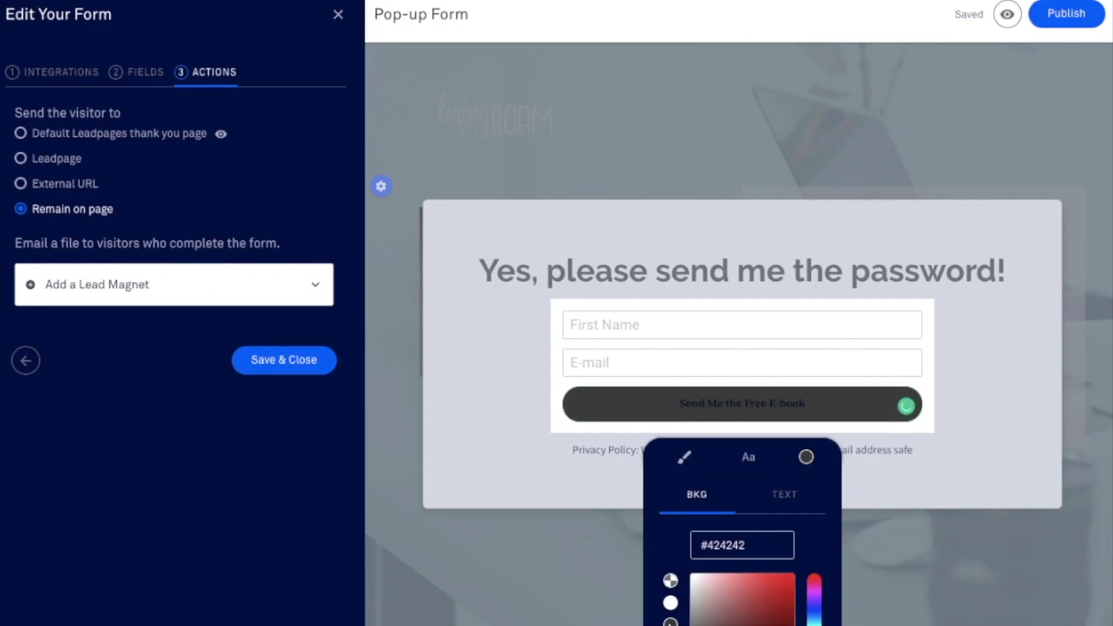
pyautogui.click(784, 496)
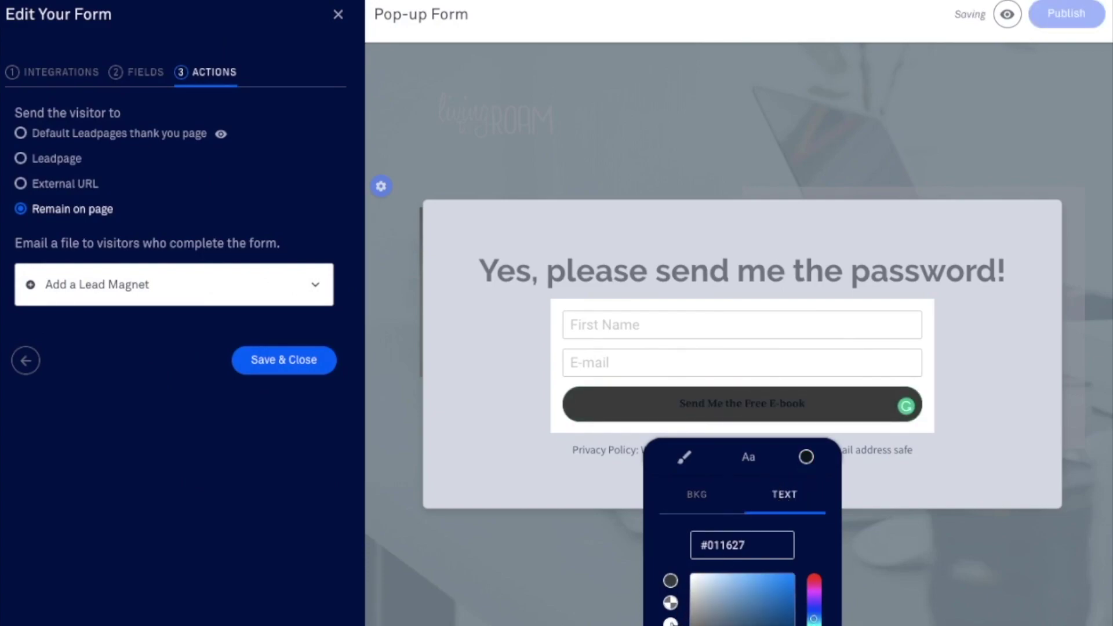
pyautogui.click(671, 622)
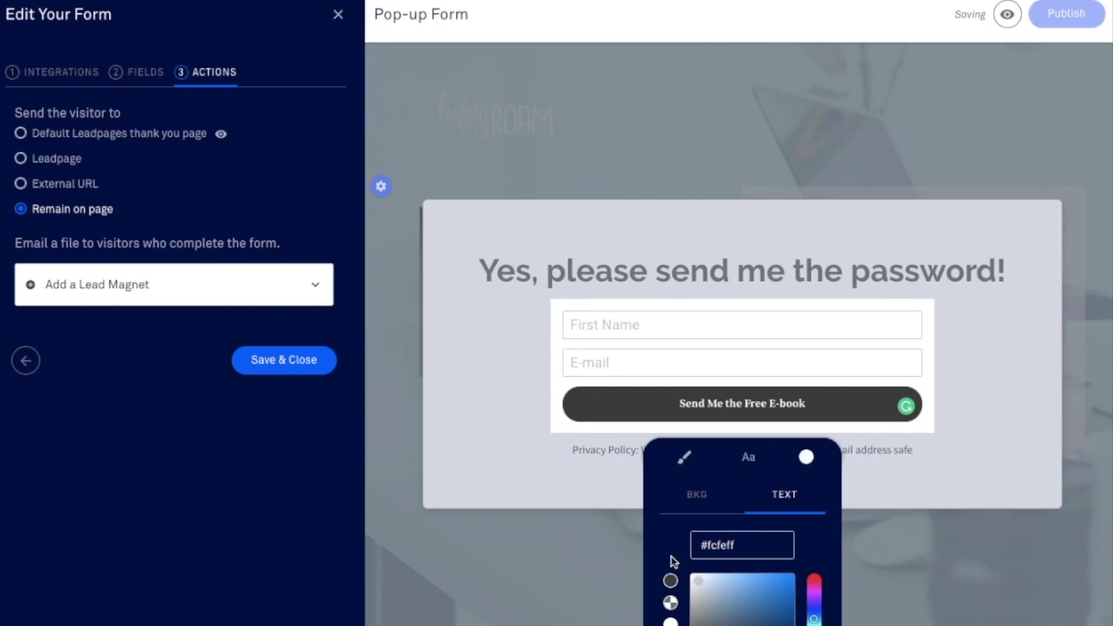
# Step: Set the button font to Raleway size 4 and relabel it 'Send me the password!'
pyautogui.click(748, 459)
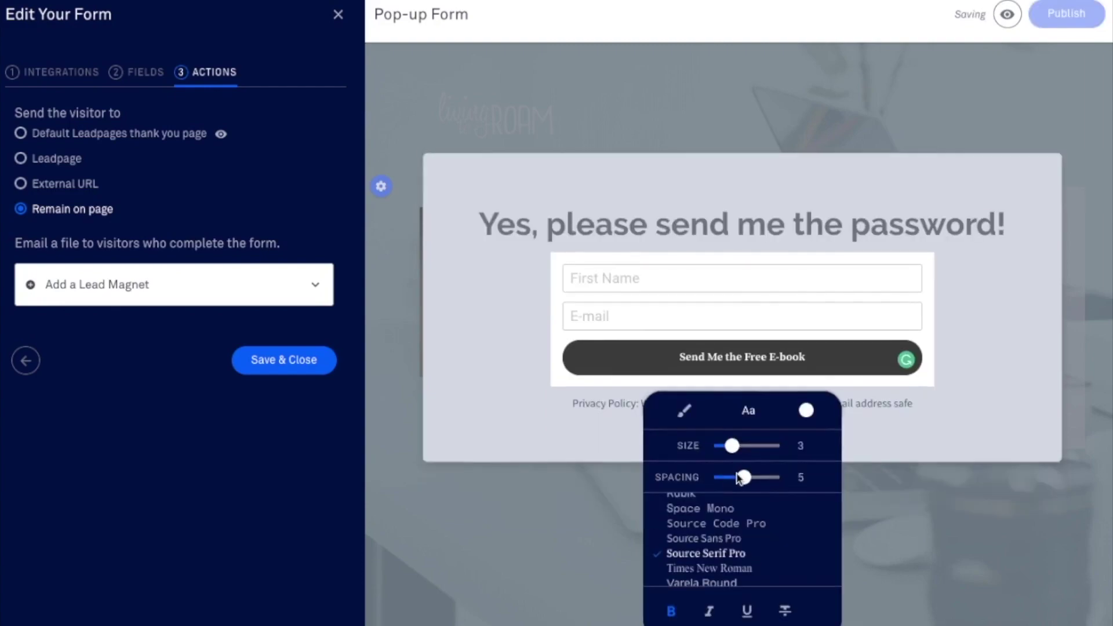
pyautogui.scroll(3, 722, 513)
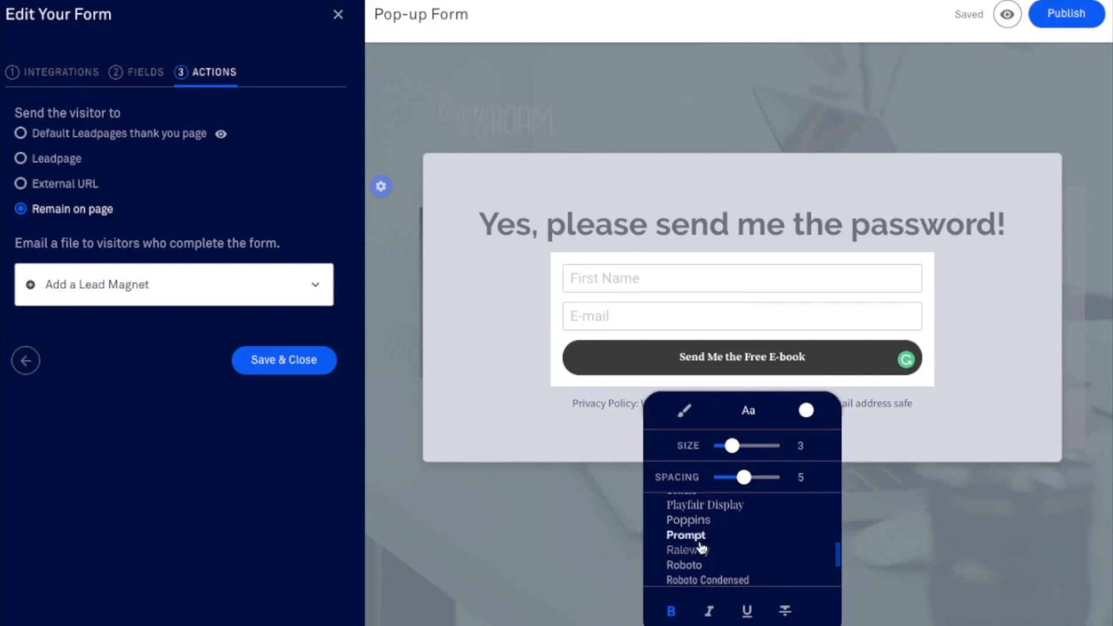
pyautogui.click(700, 552)
pyautogui.moveTo(732, 446); pyautogui.dragTo(738, 446)
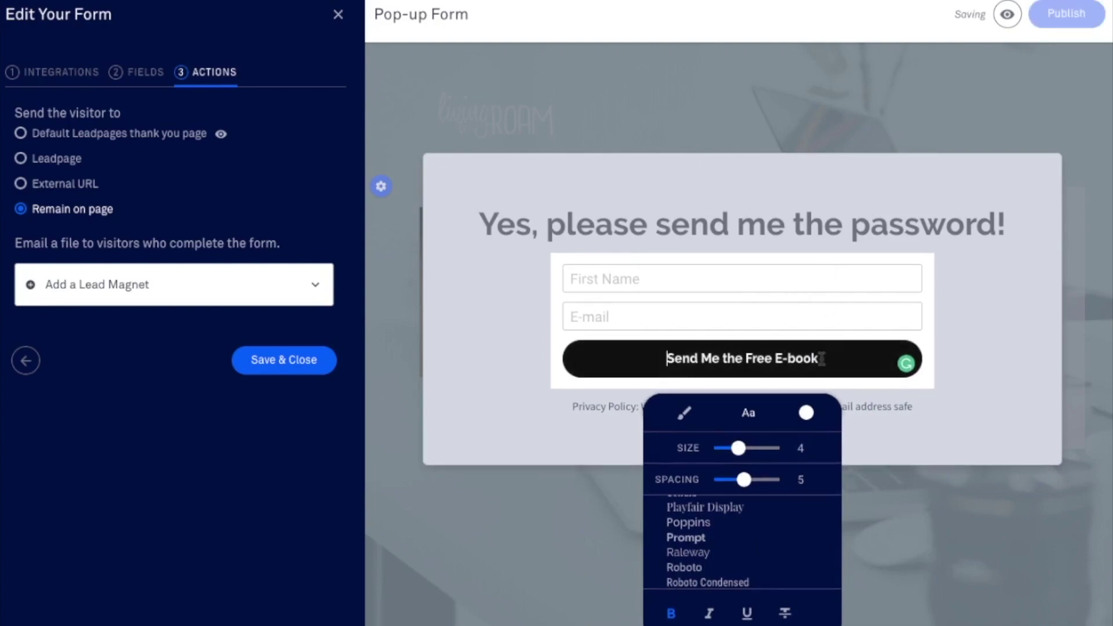
pyautogui.moveTo(820, 358); pyautogui.dragTo(726, 355)
pyautogui.write('the passow')
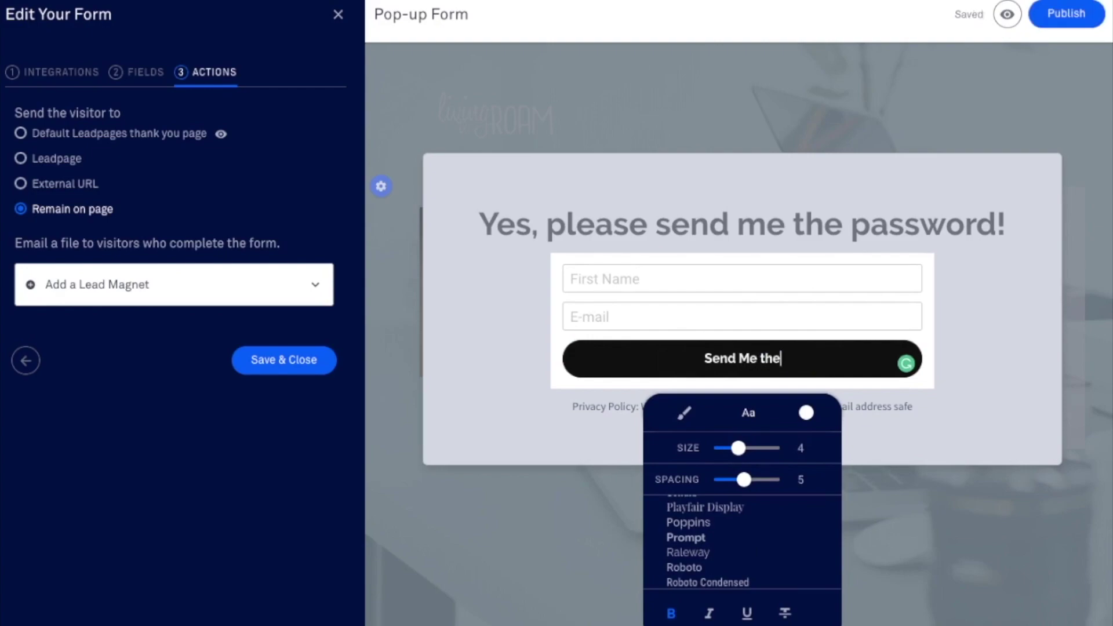
pyautogui.press('BackSpace')
pyautogui.press('BackSpace')
pyautogui.press('BackSpace')
pyautogui.press('BackSpace')
pyautogui.press('BackSpace')
pyautogui.press('BackSpace')
pyautogui.press('BackSpace')
pyautogui.press('BackSpace')
pyautogui.press('BackSpace')
pyautogui.press('BackSpace')
pyautogui.press('BackSpace')
pyautogui.press('BackSpace')
pyautogui.press('BackSpace')
pyautogui.press('BackSpace')
pyautogui.write('me')
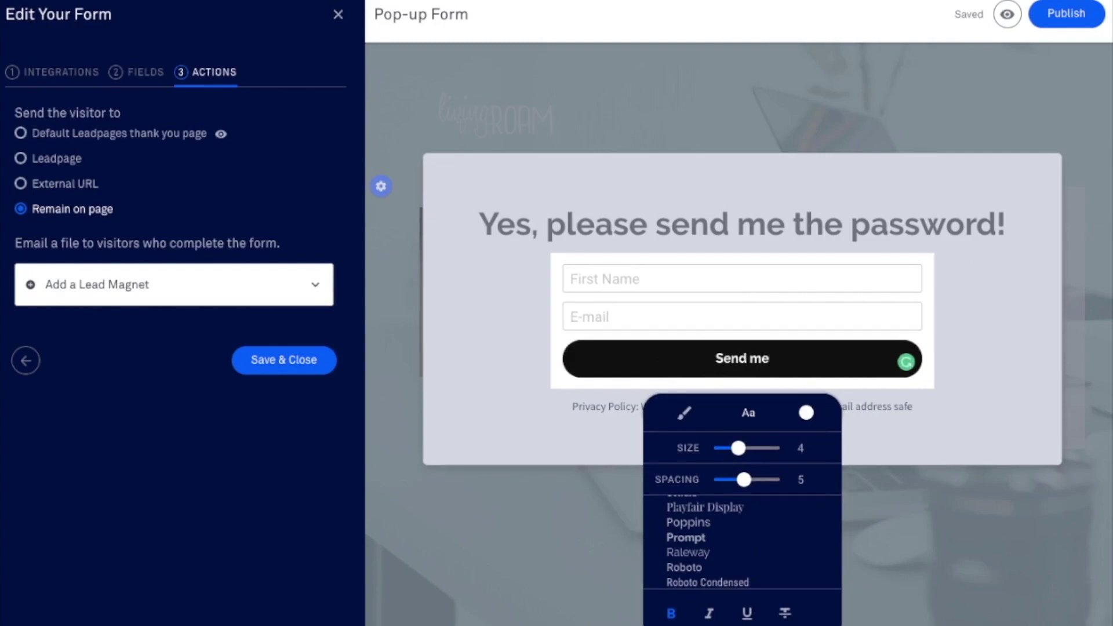
pyautogui.write(' the pas')
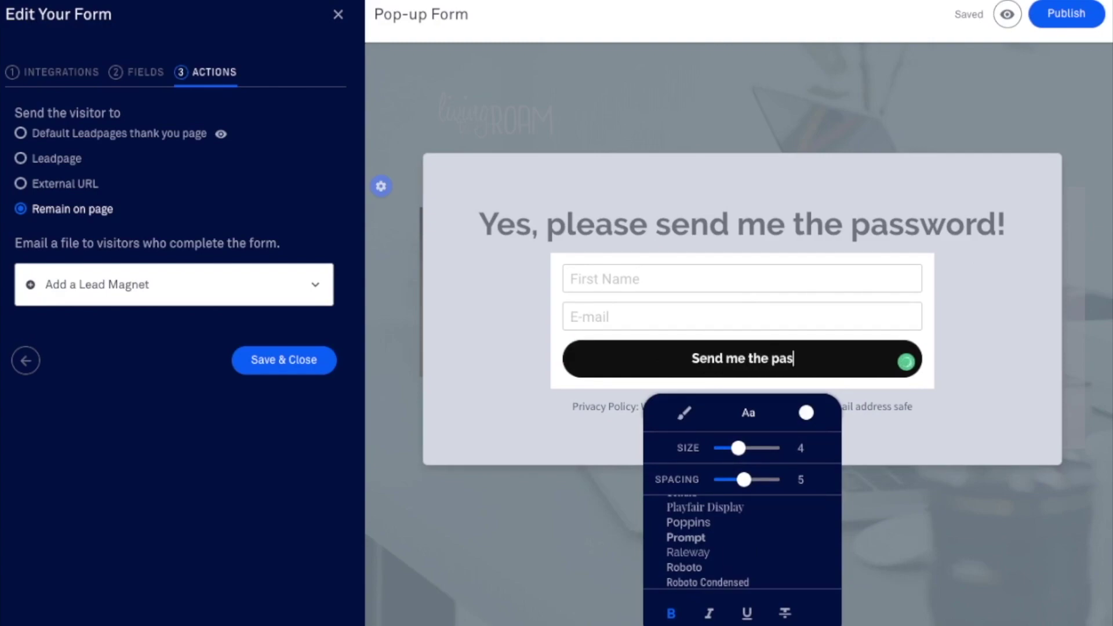
pyautogui.write('word!')
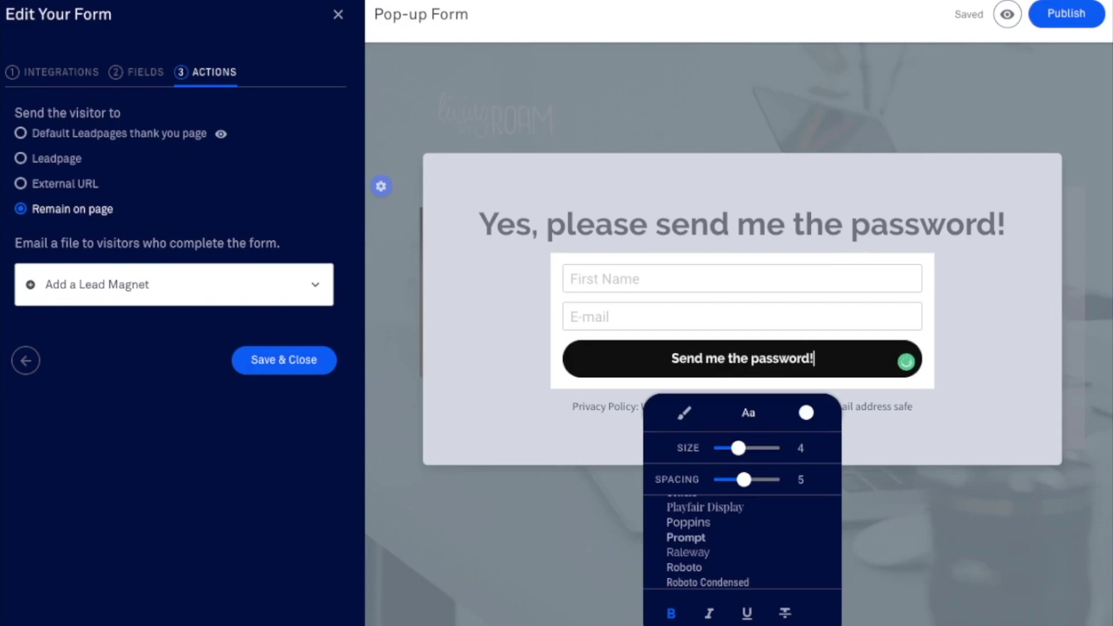
pyautogui.click(965, 336)
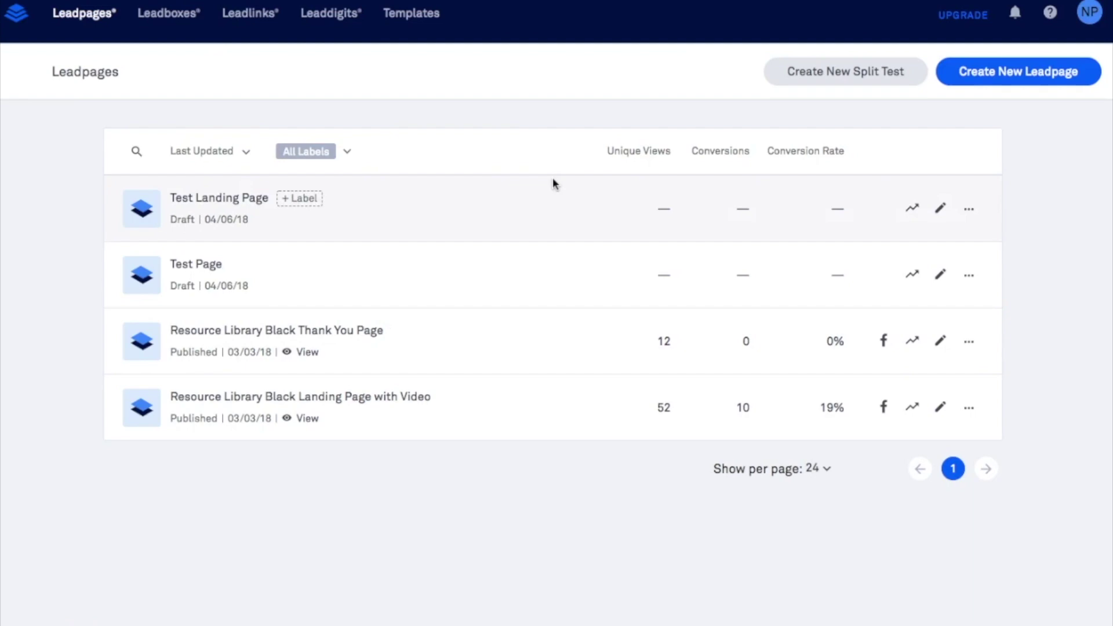
# Step: Duplicate Test Landing Page as 'Test Landing Page - THANK YOU' and open it in the editor
pyautogui.click(971, 210)
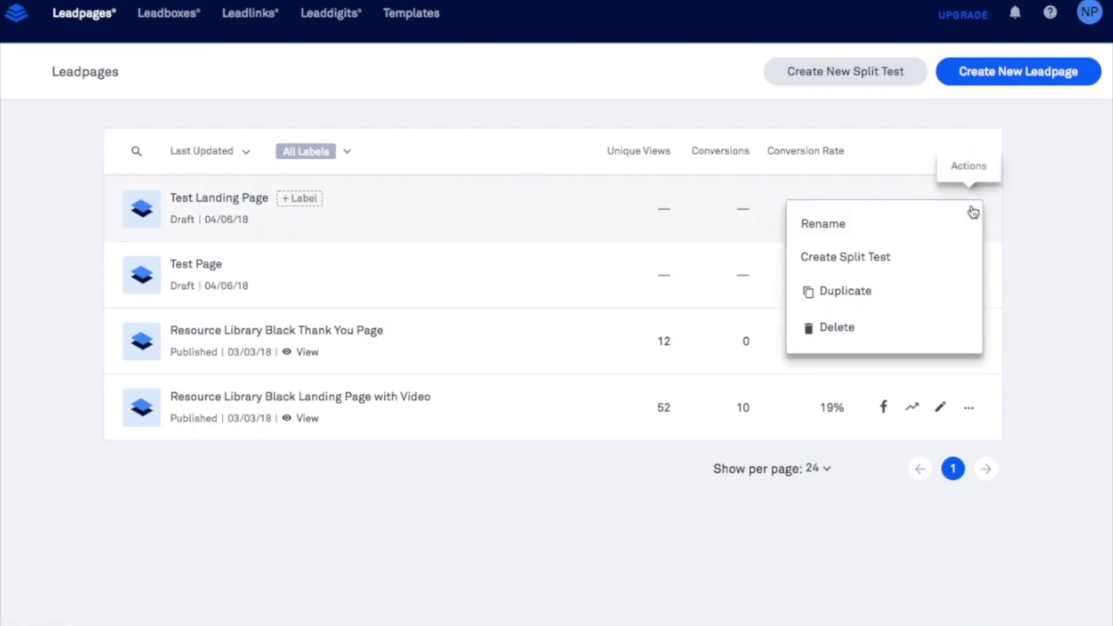
pyautogui.click(850, 301)
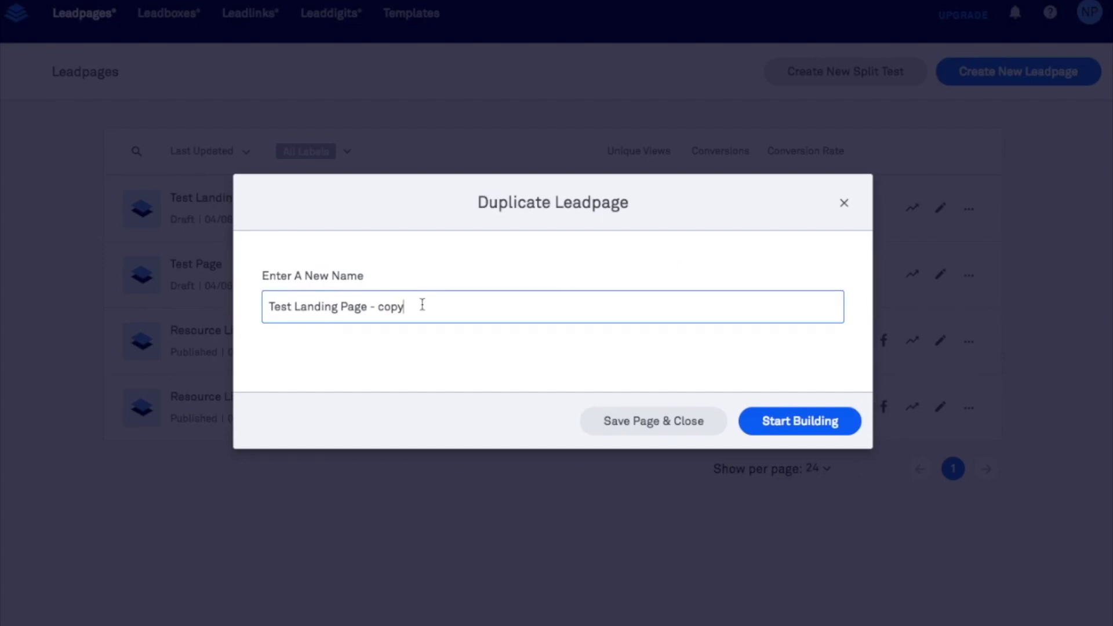
pyautogui.moveTo(422, 305); pyautogui.dragTo(375, 305)
pyautogui.press('BackSpace')
pyautogui.click(808, 422)
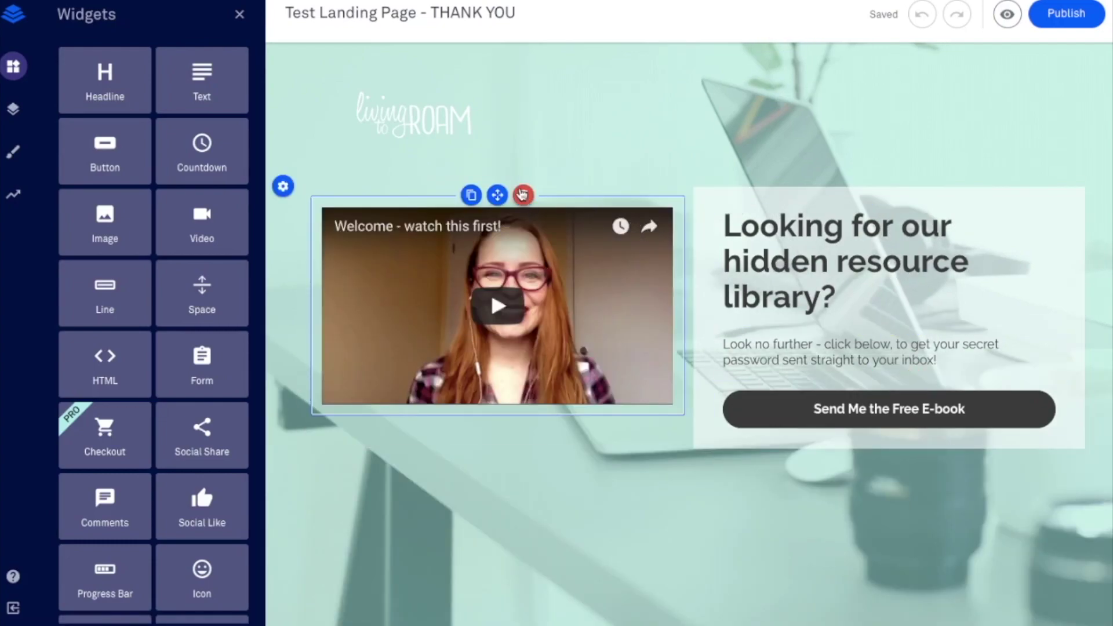
# Step: Delete the welcome video, move the headline and description into the left column, then show the Sections list
pyautogui.click(525, 196)
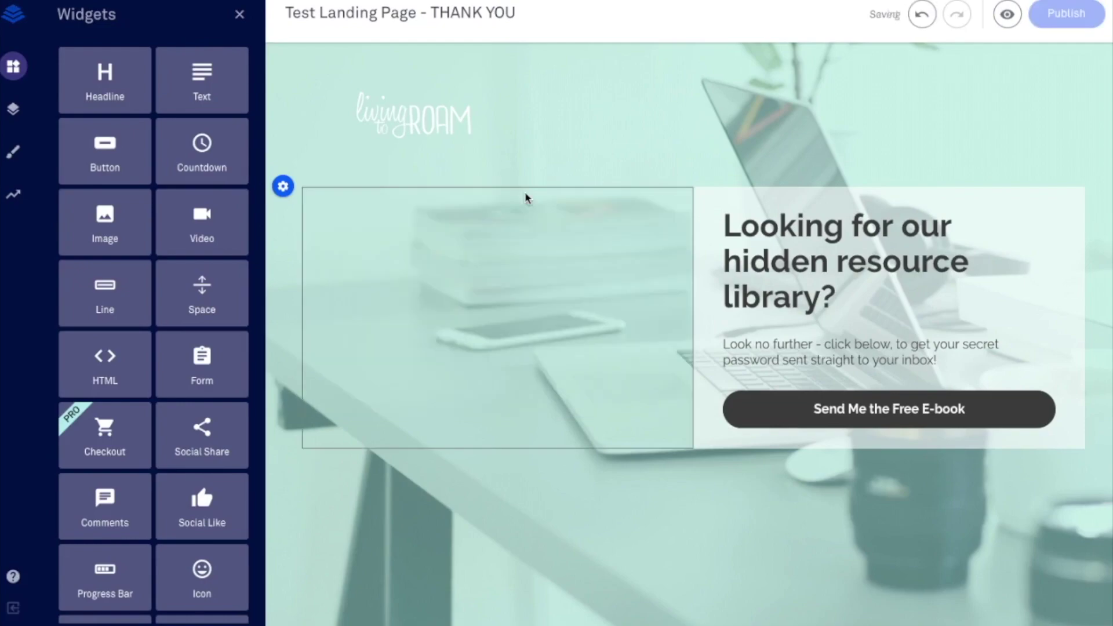
pyautogui.scroll(-3, 708, 215)
pyautogui.scroll(2, 759, 219)
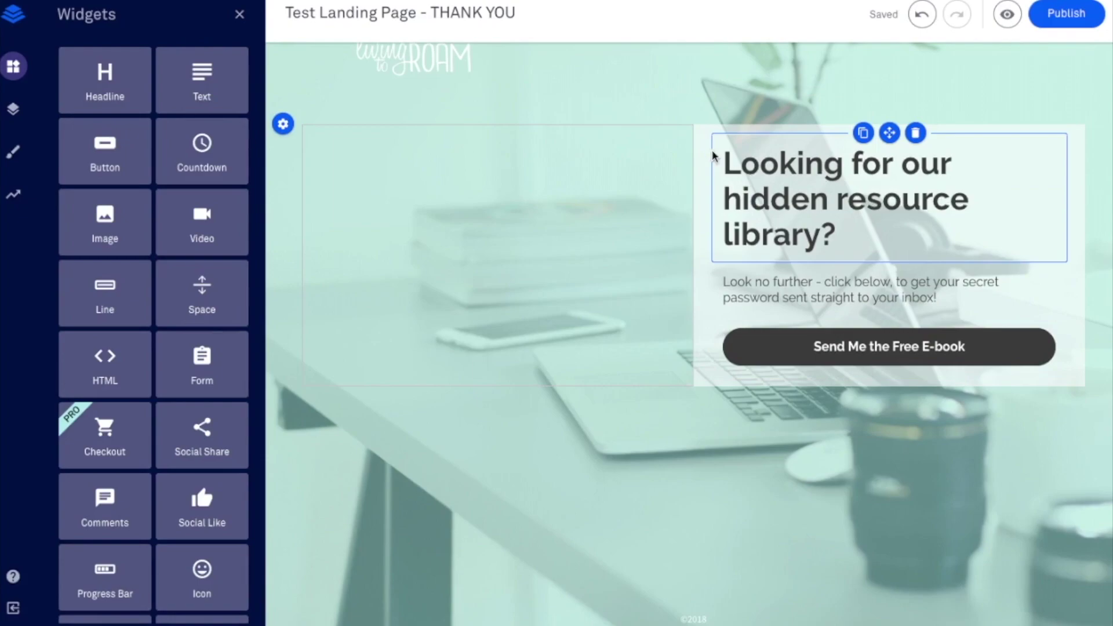
pyautogui.moveTo(889, 133); pyautogui.dragTo(537, 251)
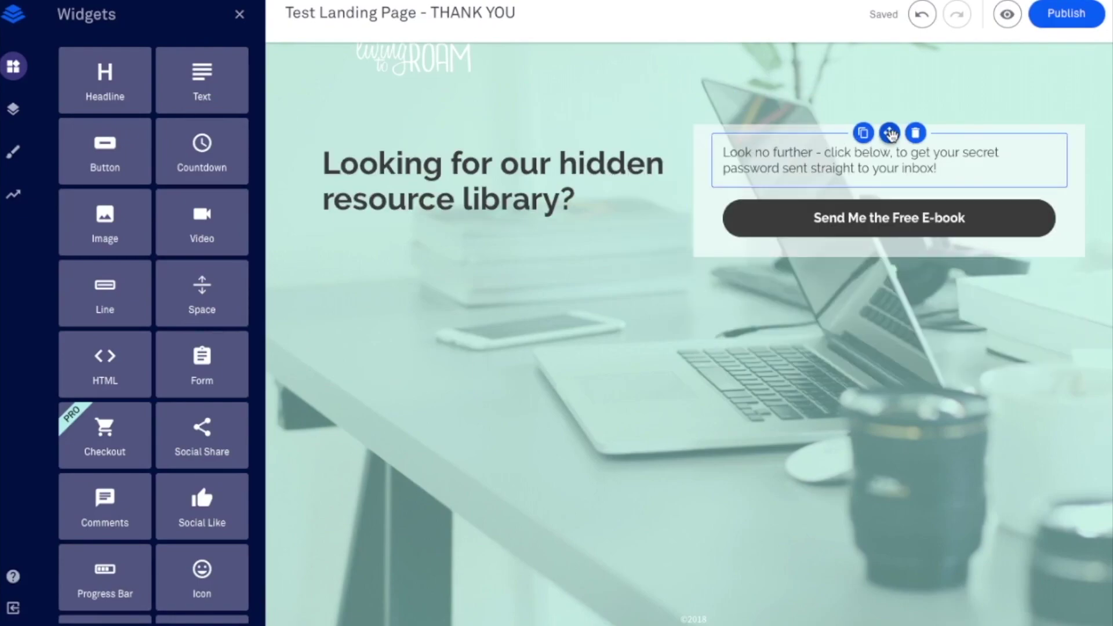
pyautogui.moveTo(889, 133); pyautogui.dragTo(442, 220)
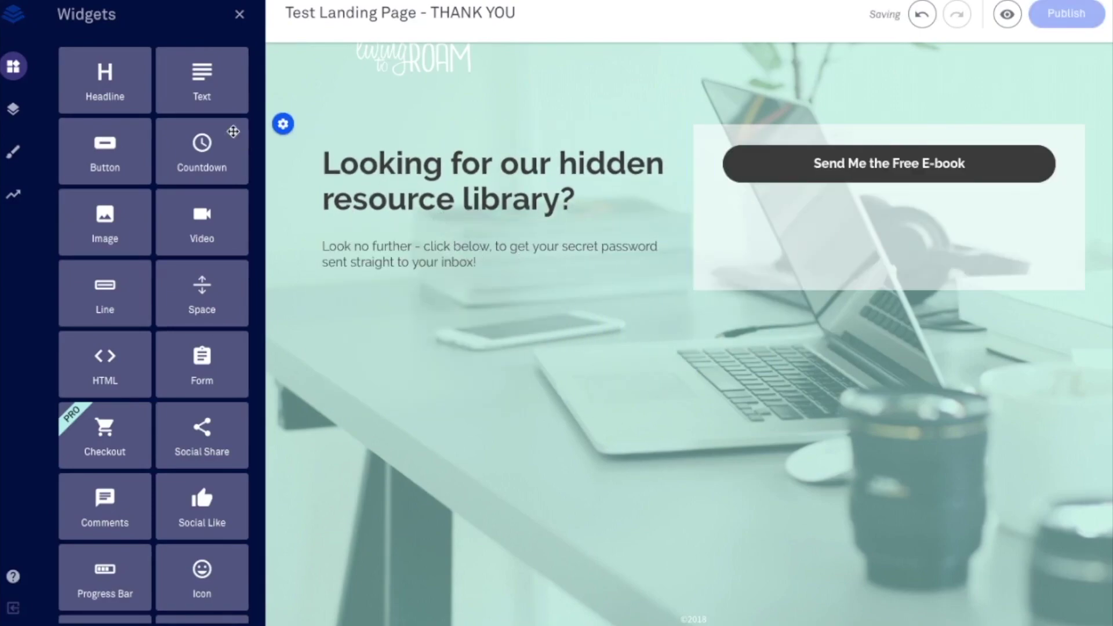
pyautogui.click(14, 110)
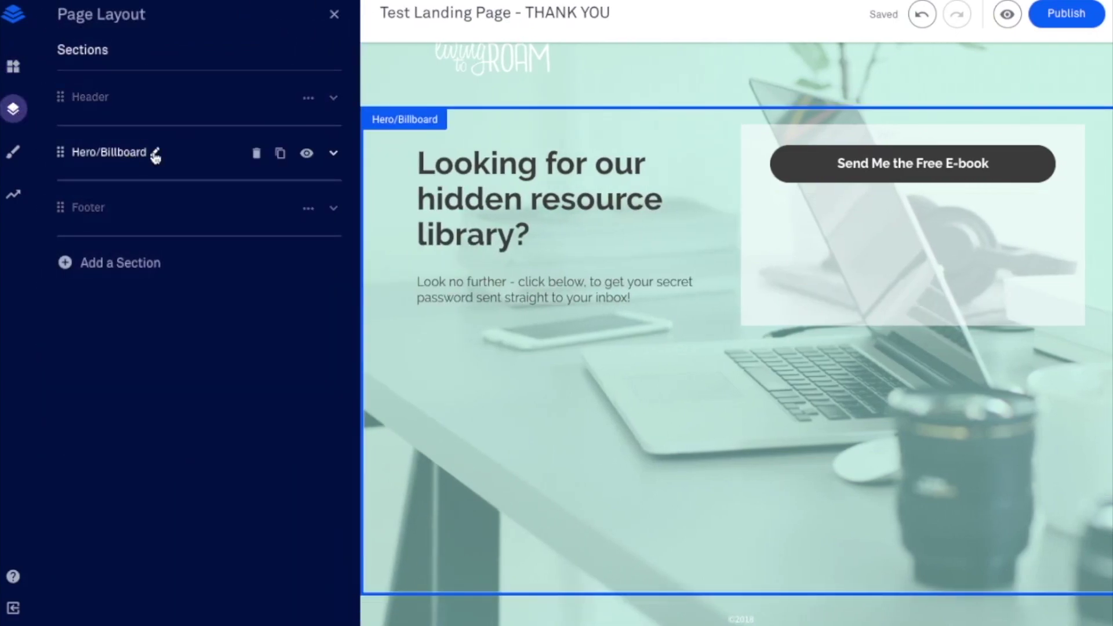
# Step: Add an empty Row 2 with one column to the Hero/Billboard section, then show the widget list
pyautogui.click(334, 154)
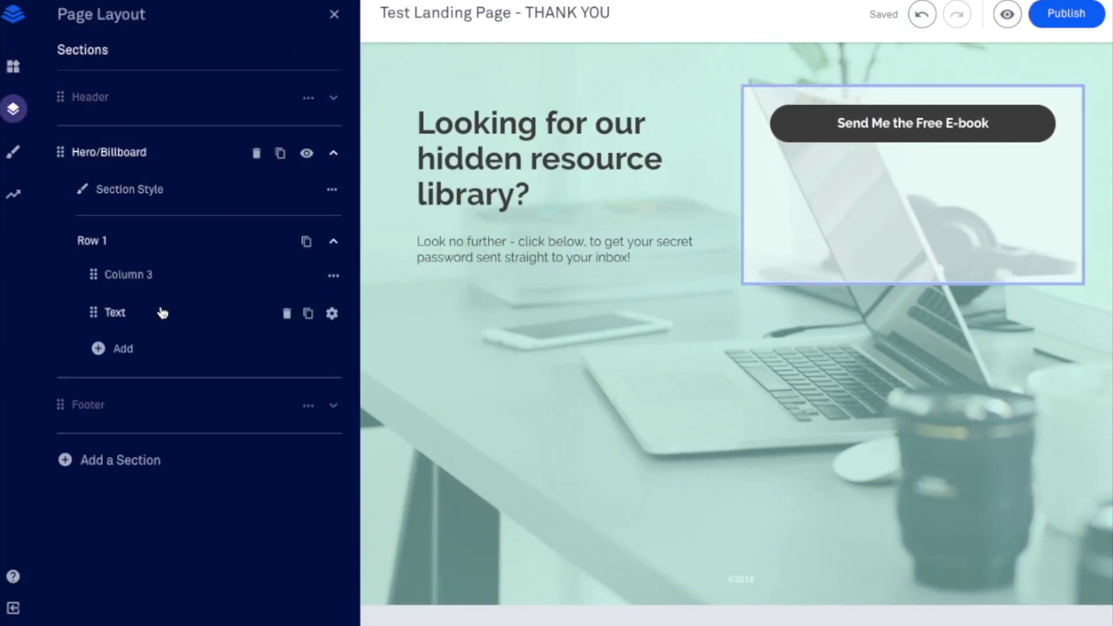
pyautogui.click(122, 349)
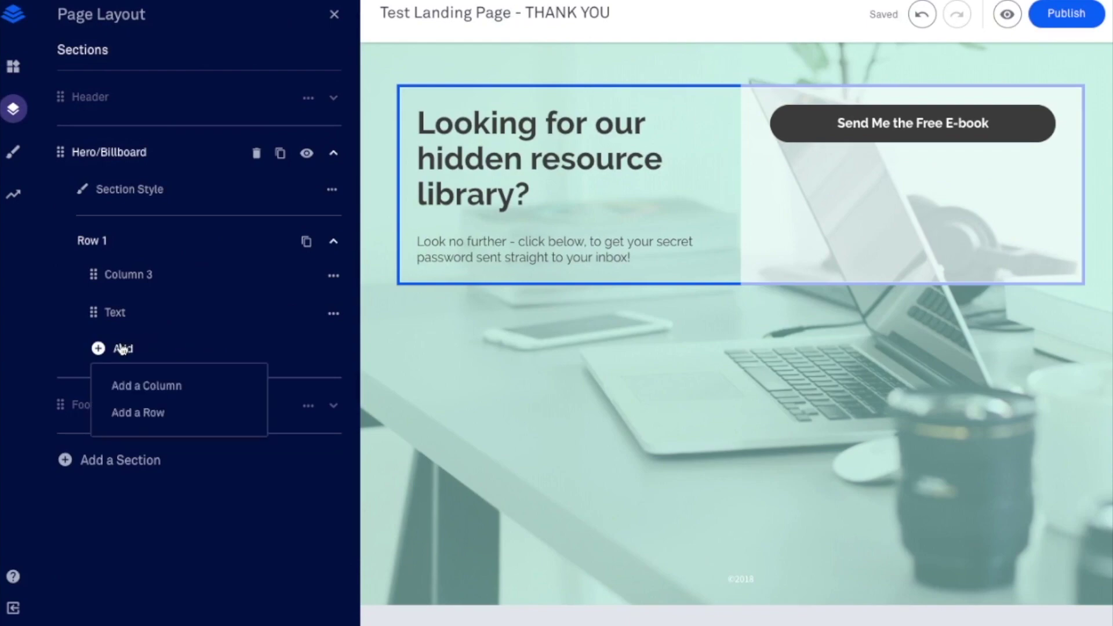
pyautogui.click(140, 414)
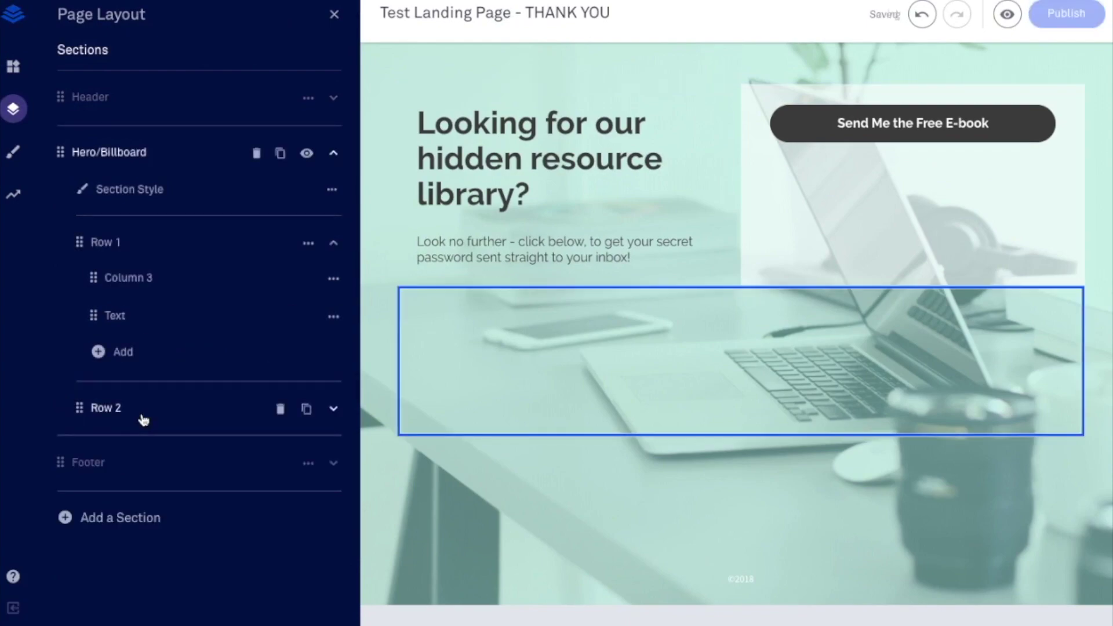
pyautogui.click(333, 409)
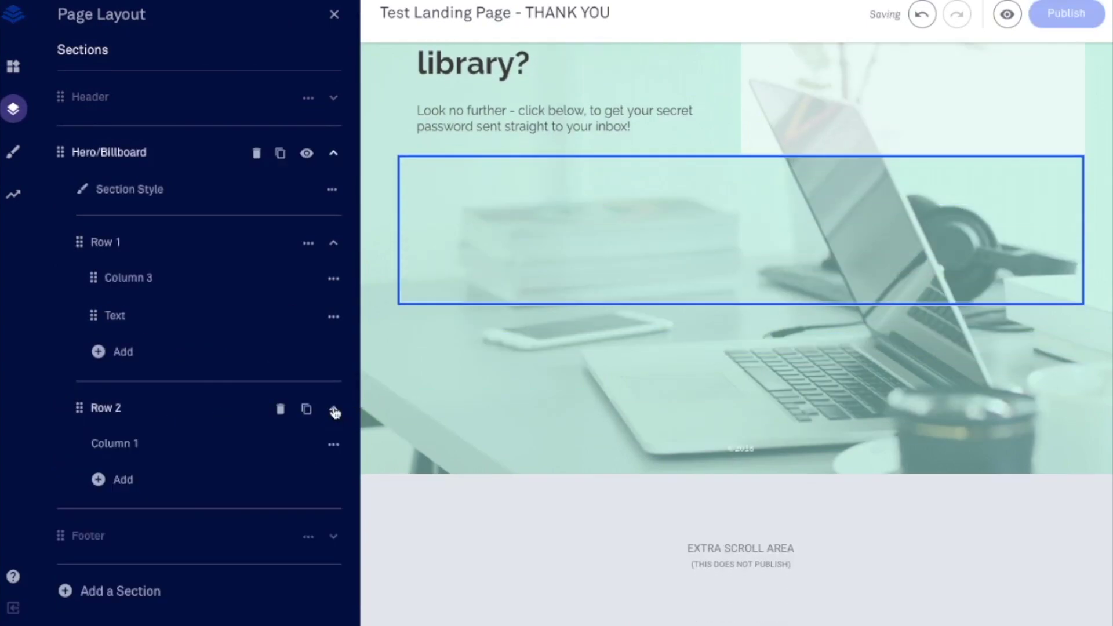
pyautogui.click(184, 453)
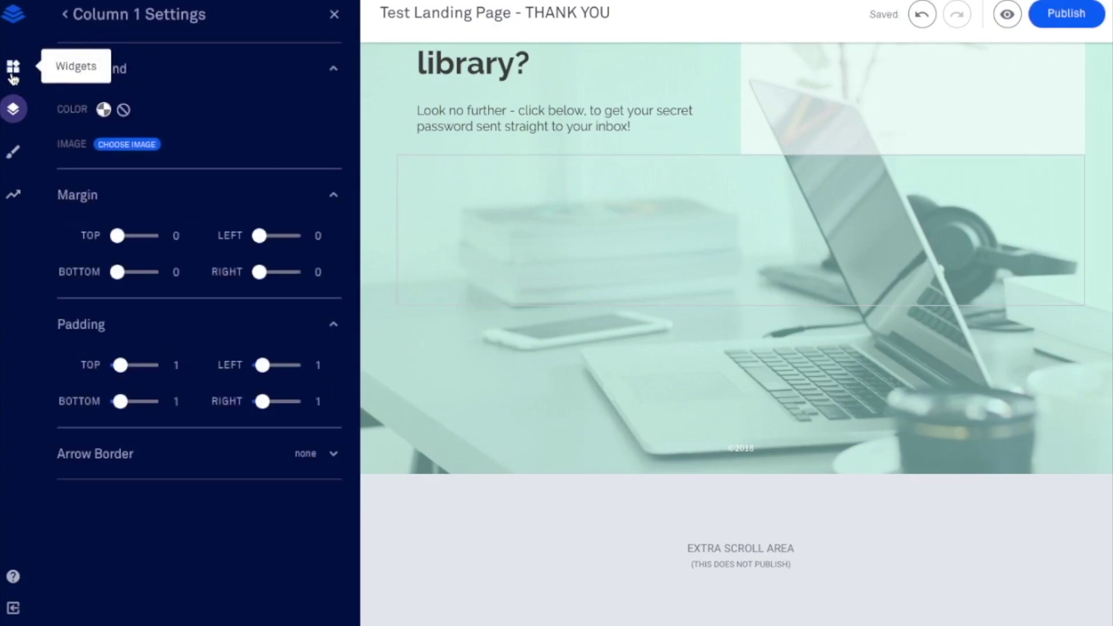
pyautogui.click(13, 75)
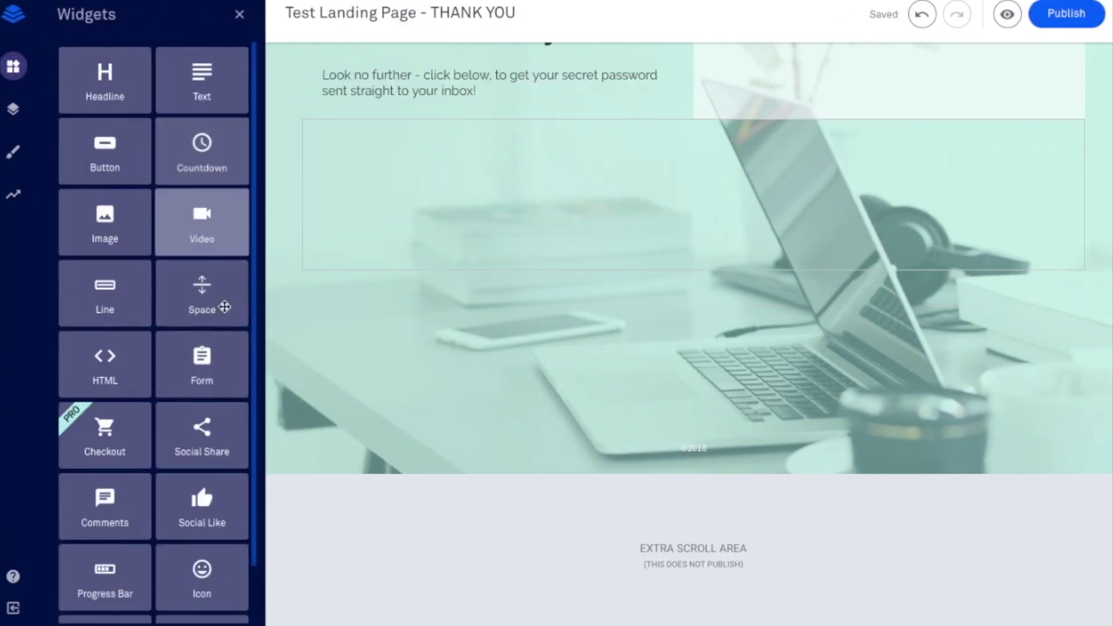
# Step: Place an Icon widget in Row 2 and colour its smiley white (#fcfeff)
pyautogui.moveTo(202, 574); pyautogui.dragTo(481, 186)
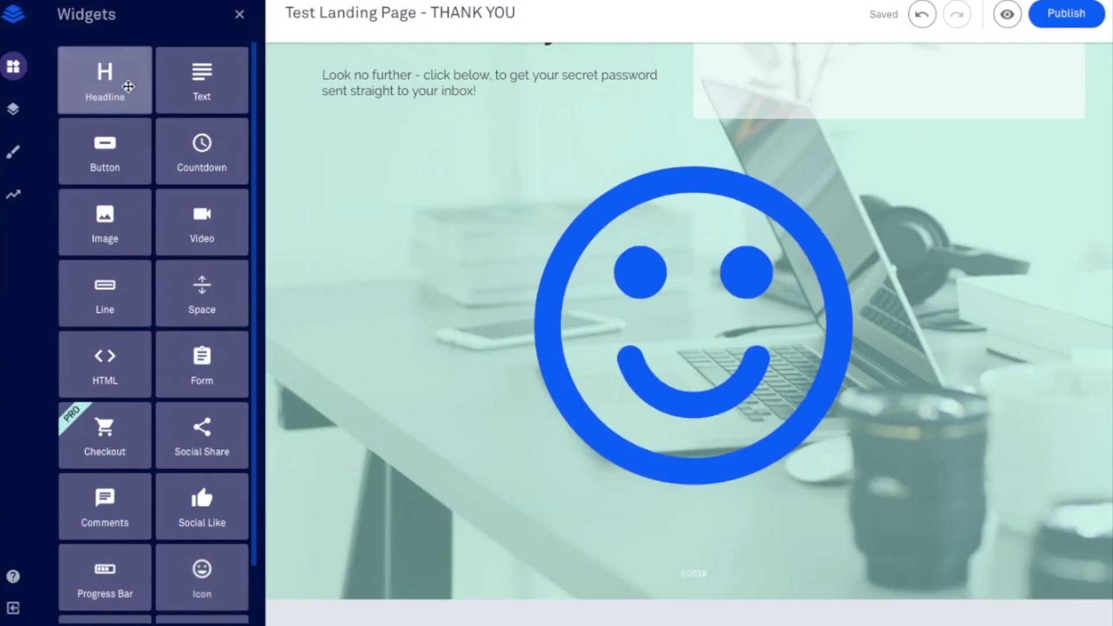
pyautogui.click(8, 108)
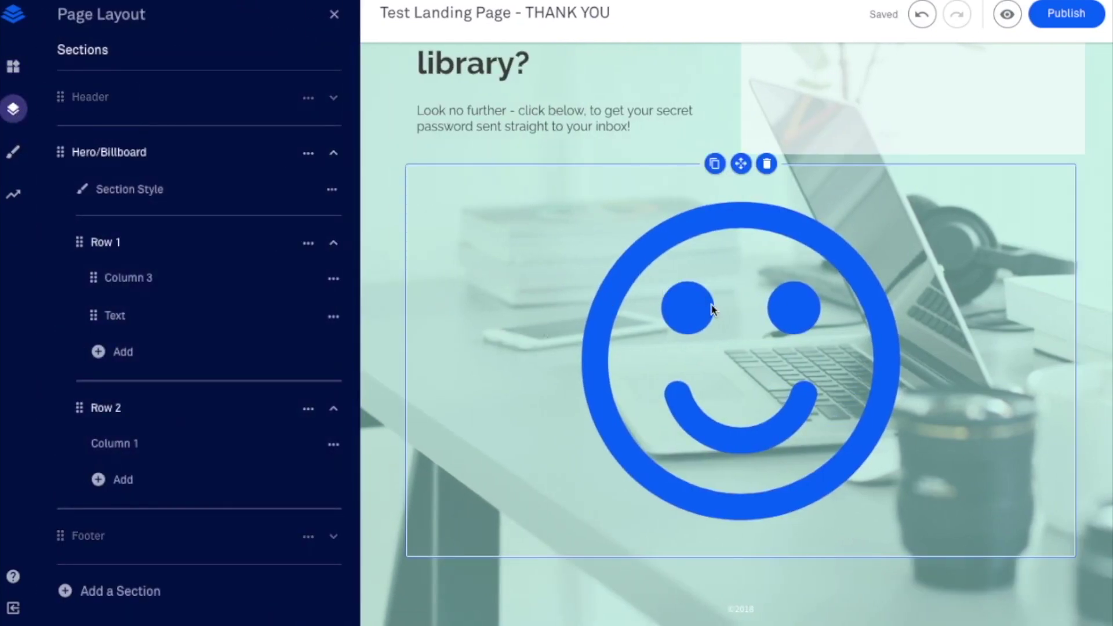
pyautogui.click(712, 309)
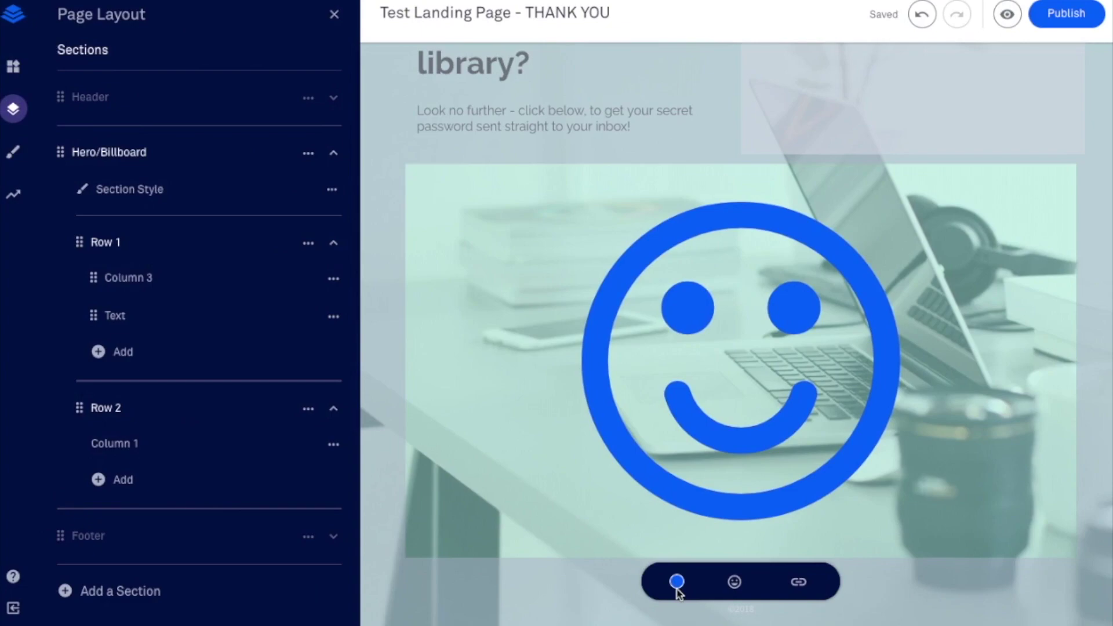
pyautogui.click(676, 583)
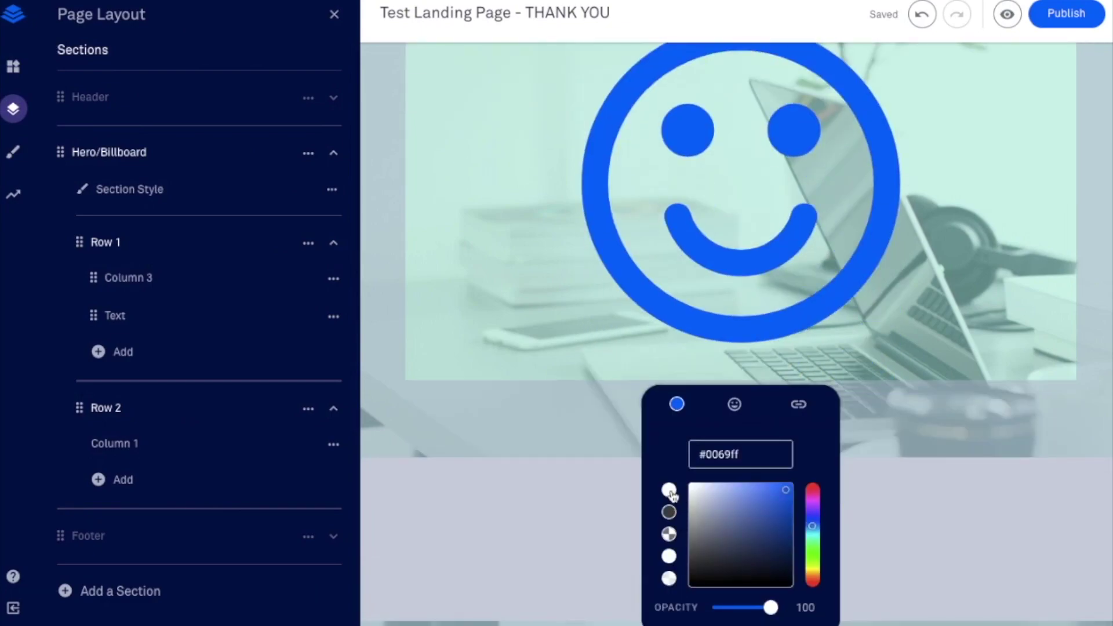
pyautogui.click(668, 490)
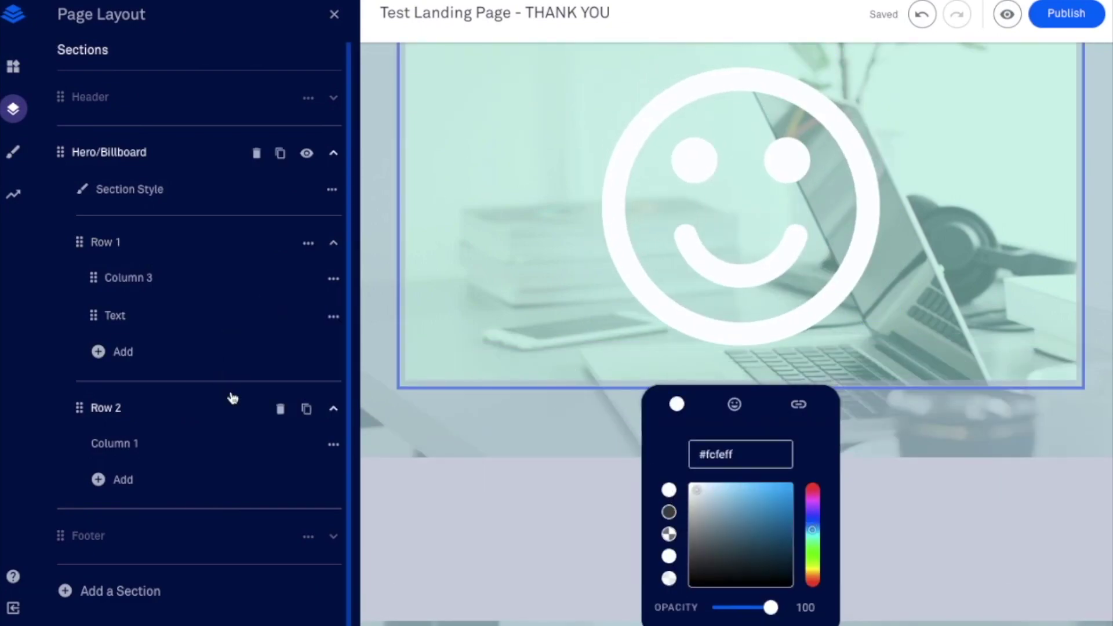
# Step: Duplicate the icon column until Row 2 holds four smiley columns
pyautogui.click(260, 450)
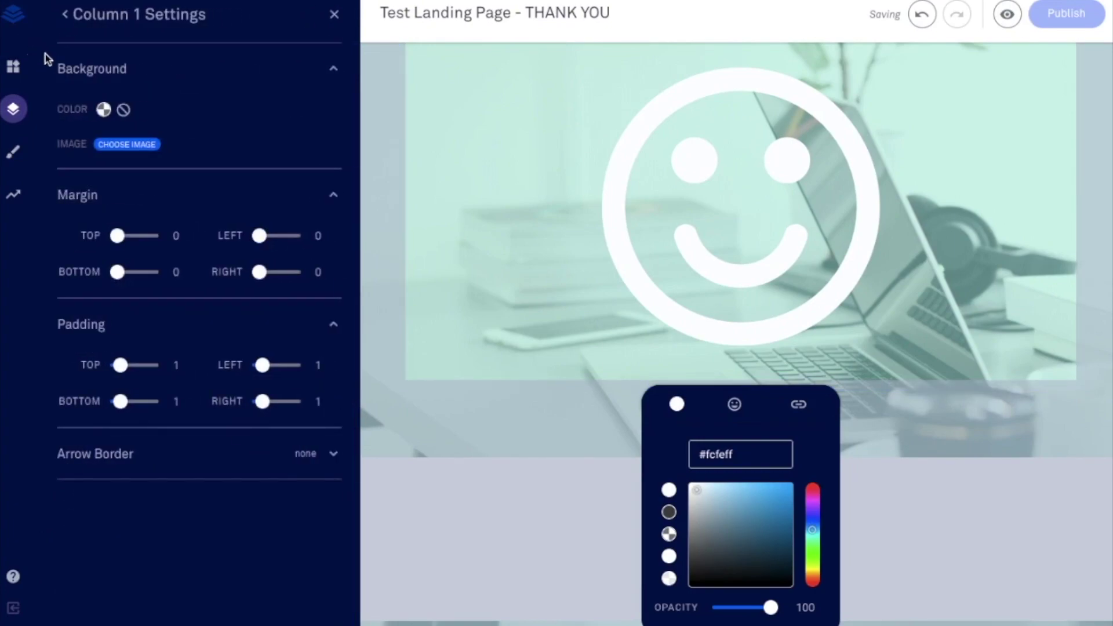
pyautogui.click(66, 17)
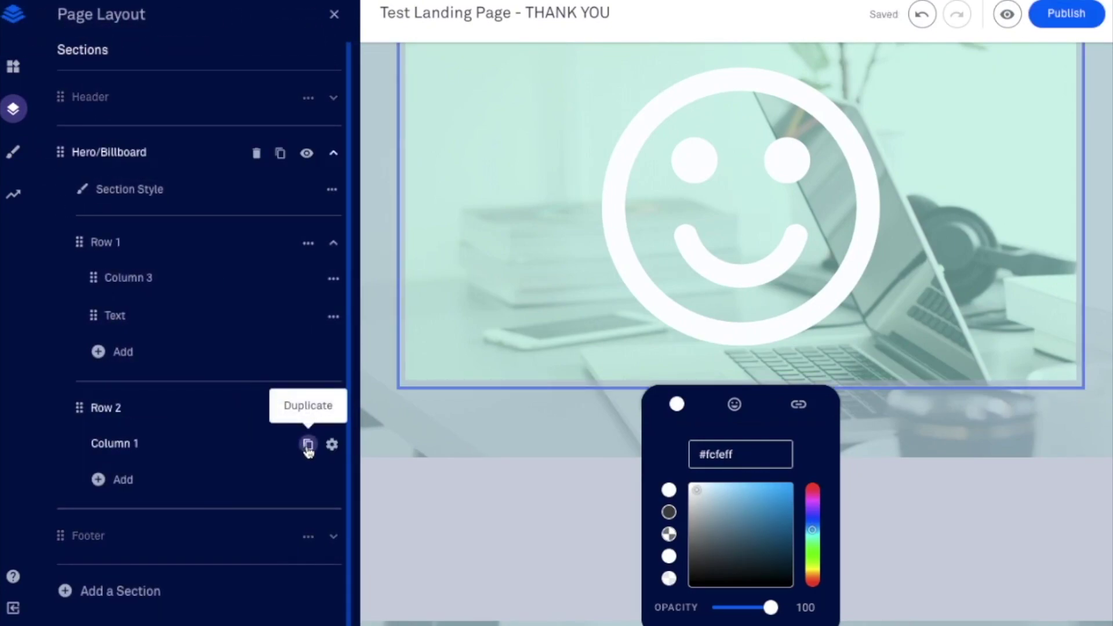
pyautogui.click(308, 444)
pyautogui.click(308, 445)
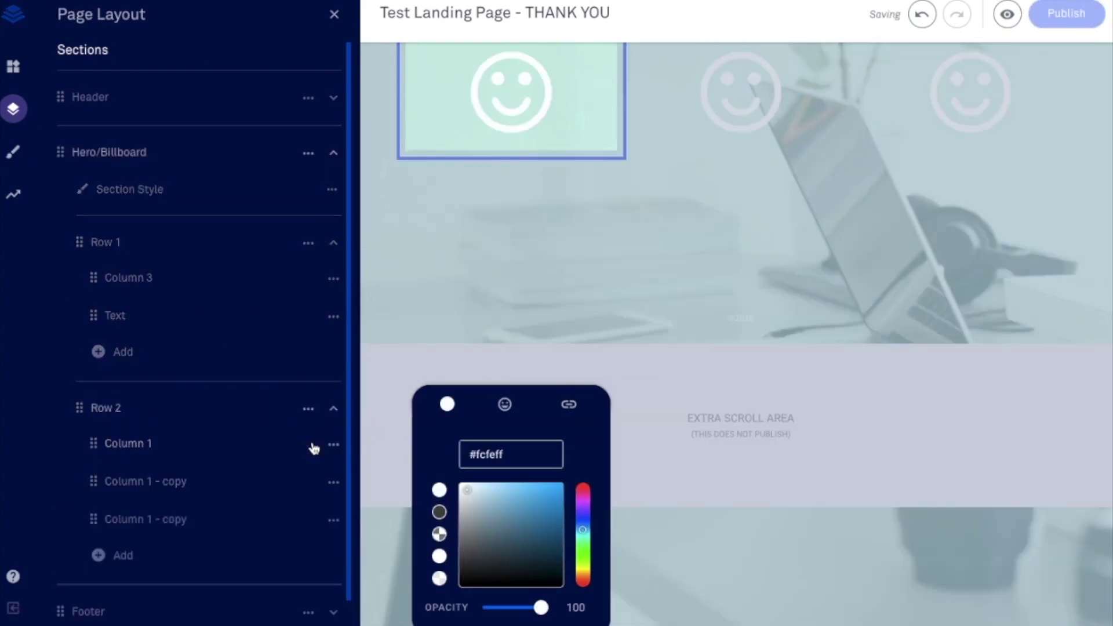
pyautogui.scroll(3, 562, 204)
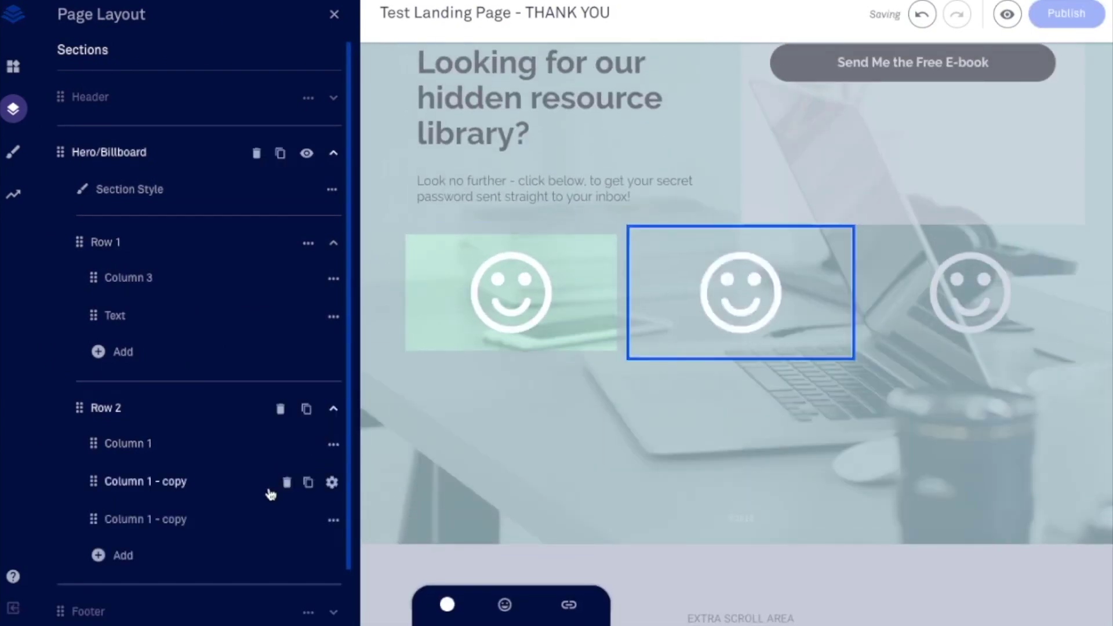
pyautogui.click(308, 519)
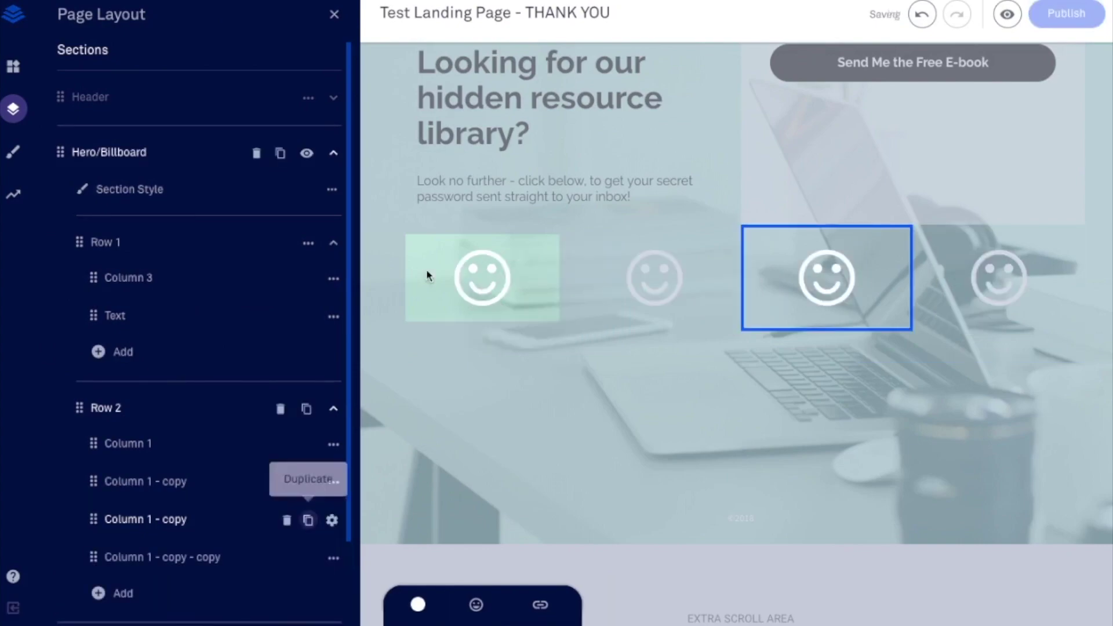
# Step: Replace the first two smileys with Facebook Square and Pinterest icons
pyautogui.click(464, 275)
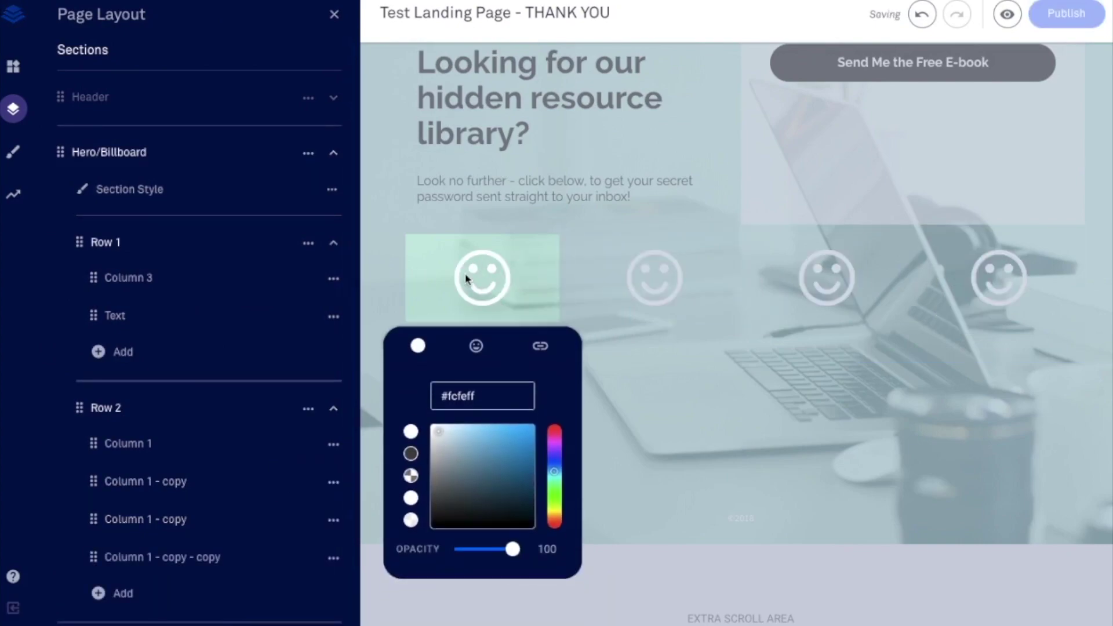
pyautogui.click(475, 348)
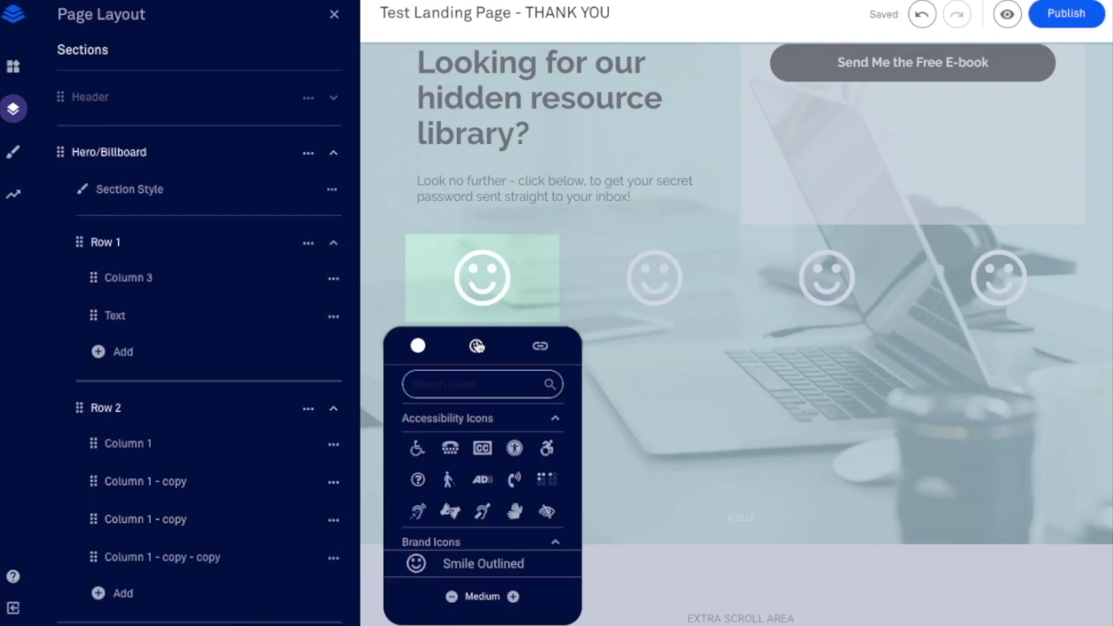
pyautogui.scroll(-5, 471, 493)
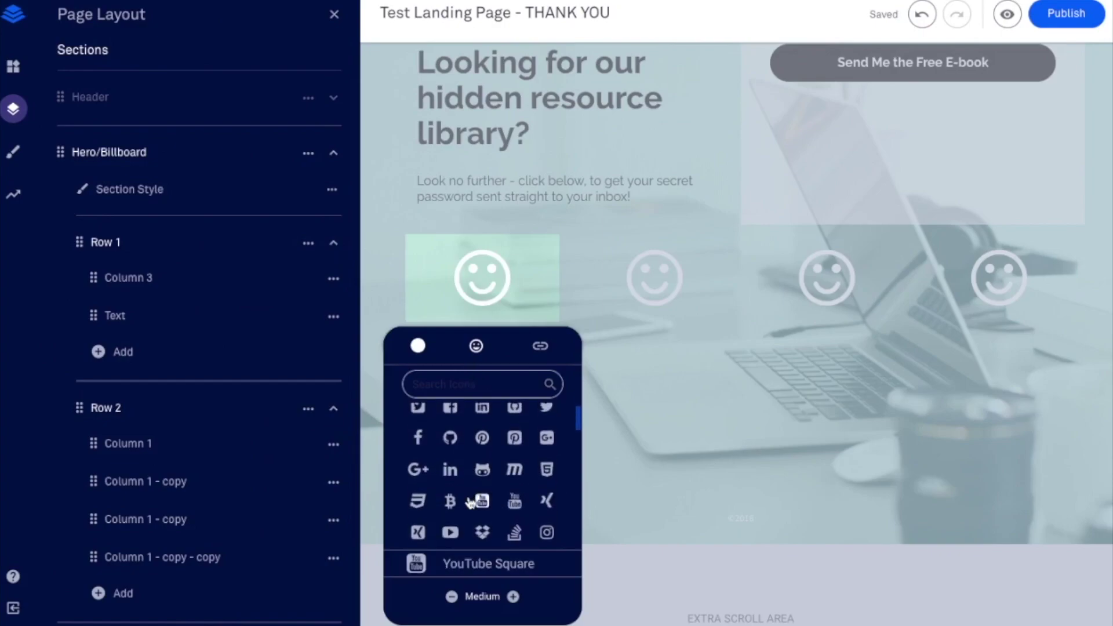
pyautogui.scroll(1, 469, 499)
pyautogui.click(450, 443)
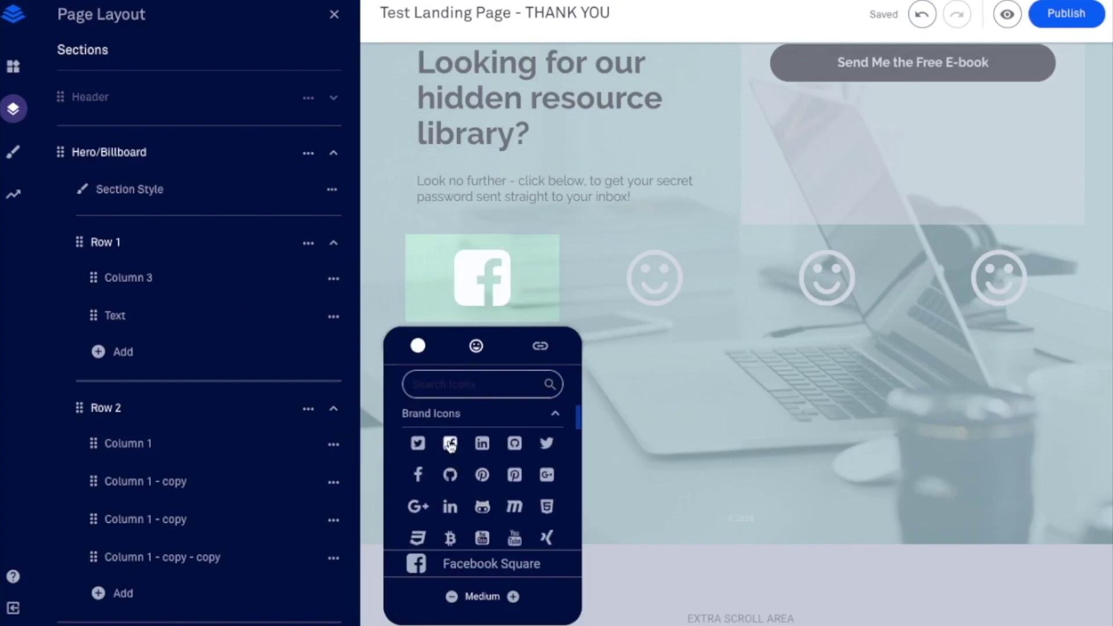
pyautogui.click(674, 263)
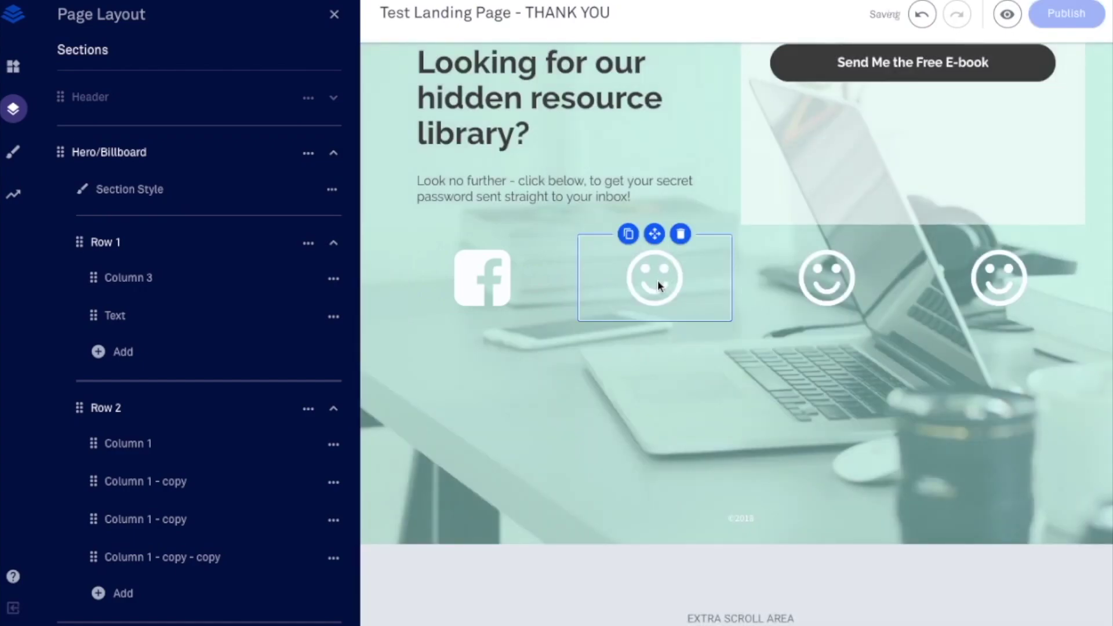
pyautogui.click(658, 280)
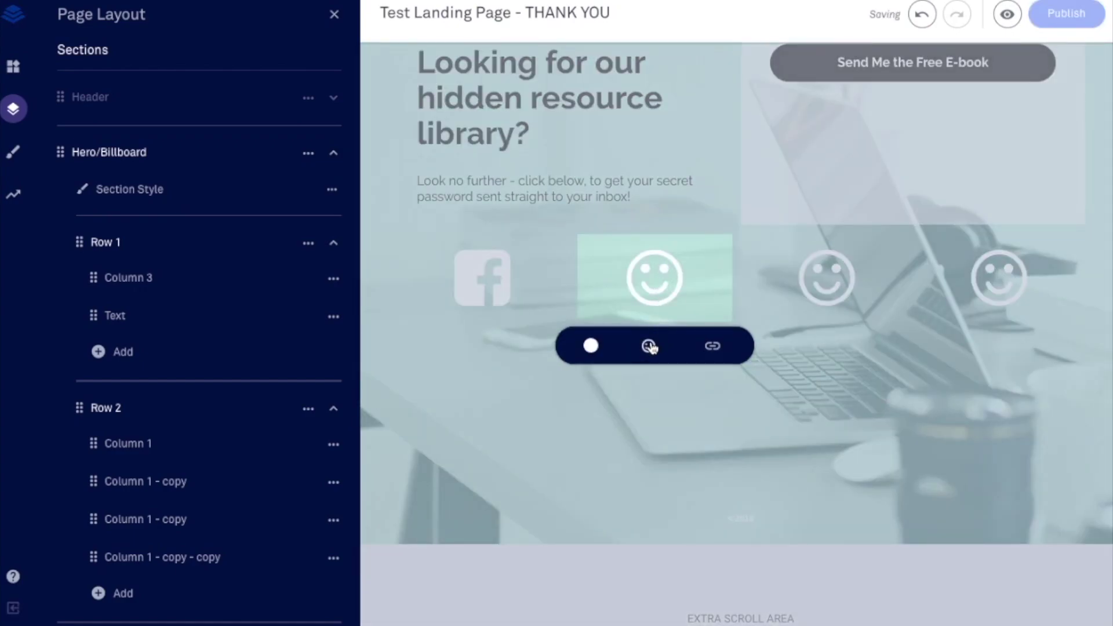
pyautogui.click(648, 347)
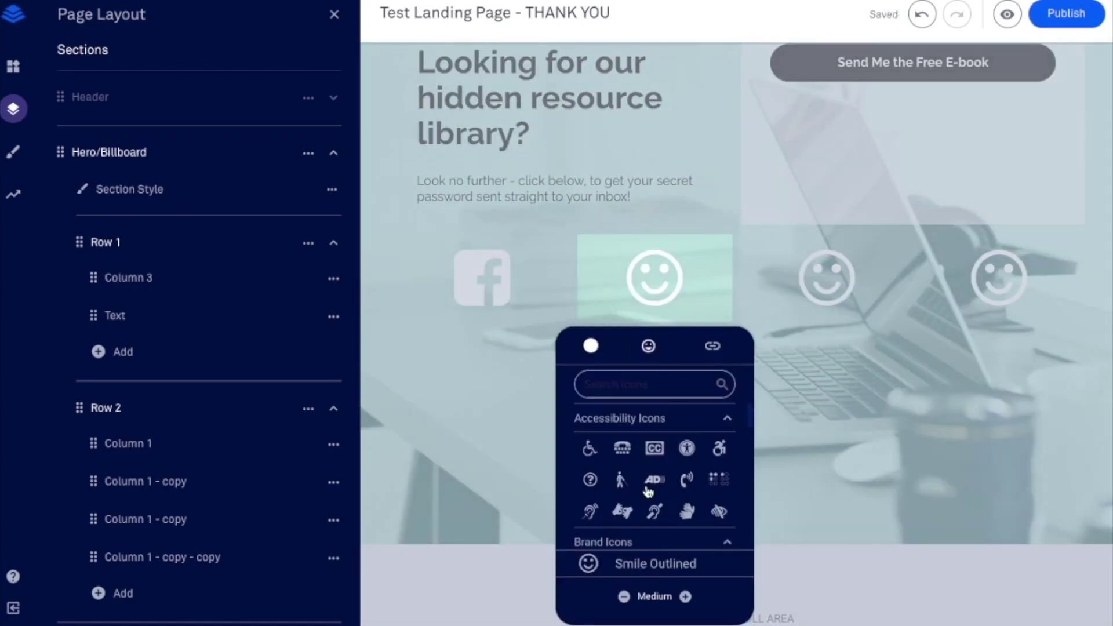
pyautogui.scroll(-3, 650, 493)
pyautogui.click(655, 466)
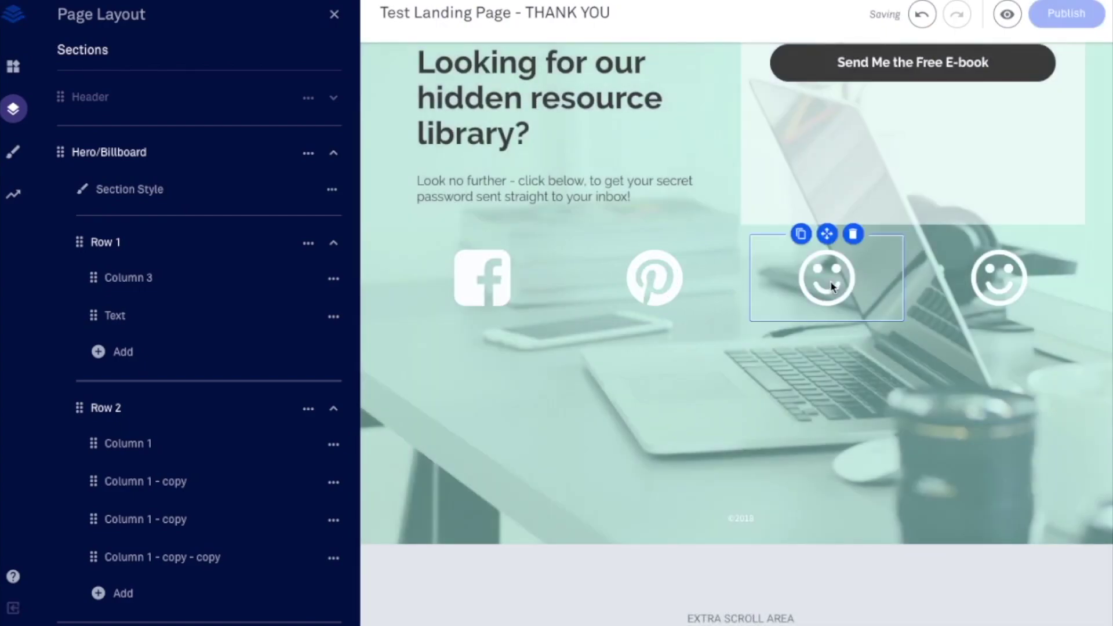
# Step: Replace the third and fourth smileys with Twitter Square and YouTube Square icons
pyautogui.click(830, 284)
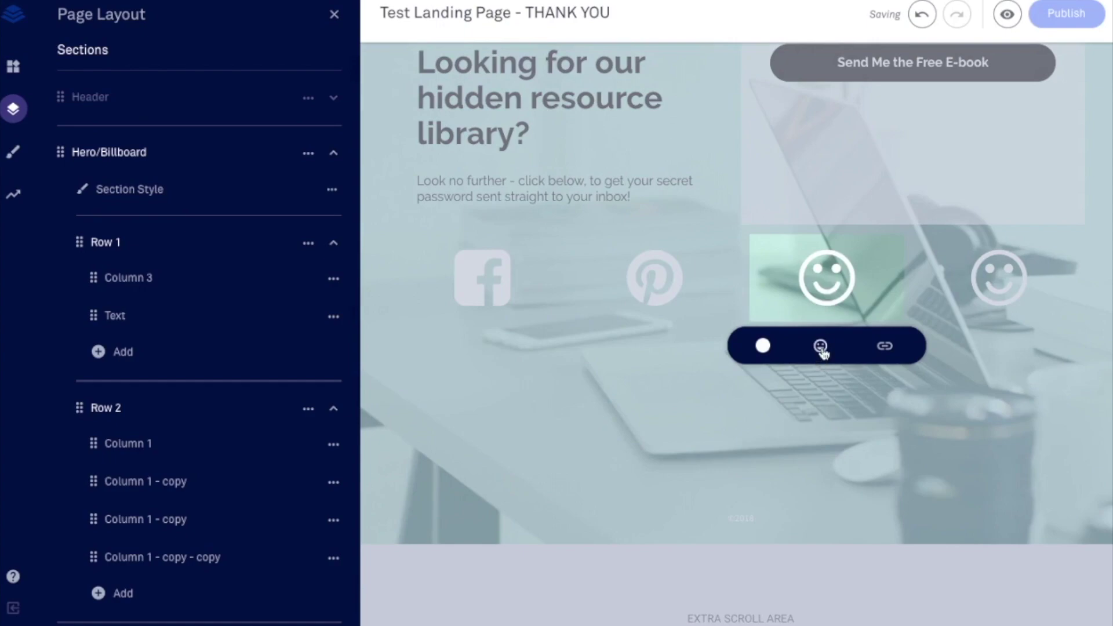
pyautogui.click(821, 347)
pyautogui.scroll(-3, 843, 510)
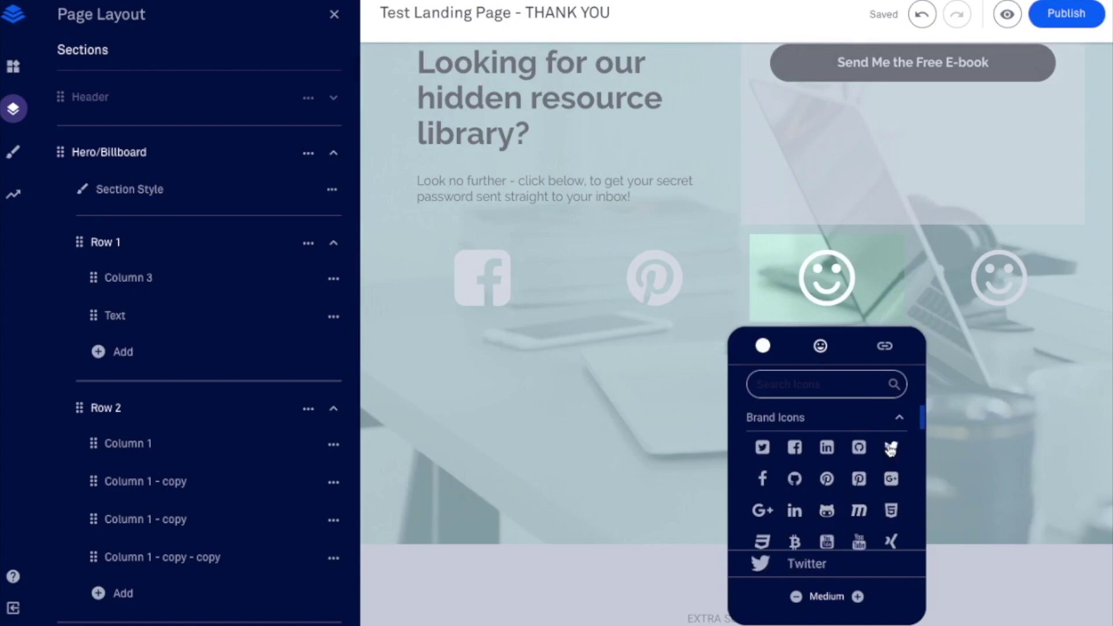
pyautogui.click(892, 447)
pyautogui.click(769, 450)
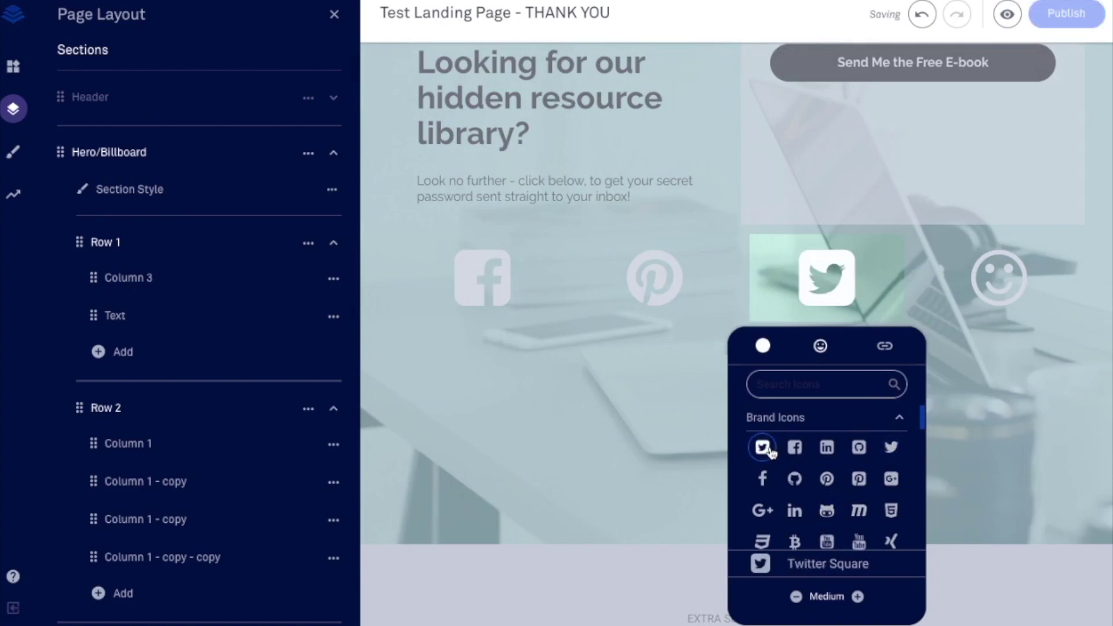
pyautogui.click(1006, 282)
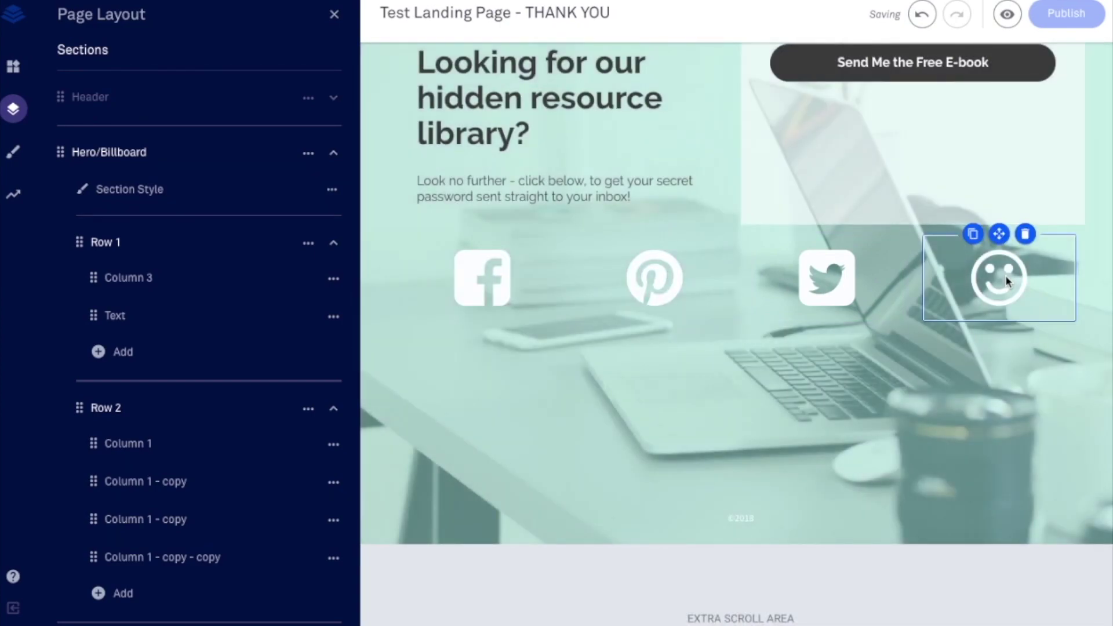
pyautogui.click(994, 346)
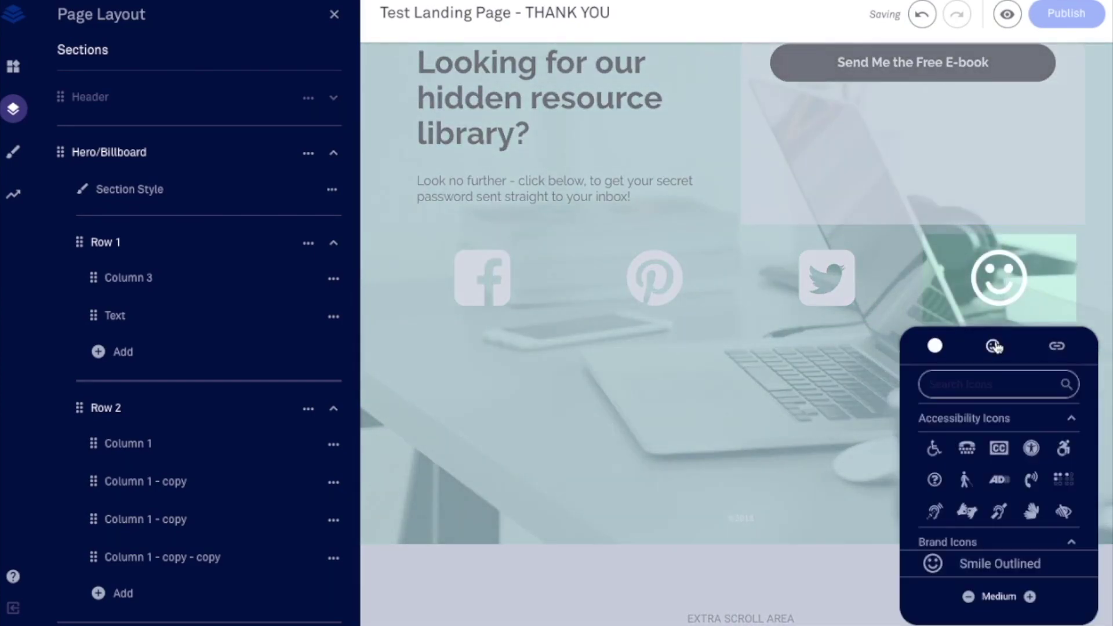
pyautogui.scroll(-5, 999, 506)
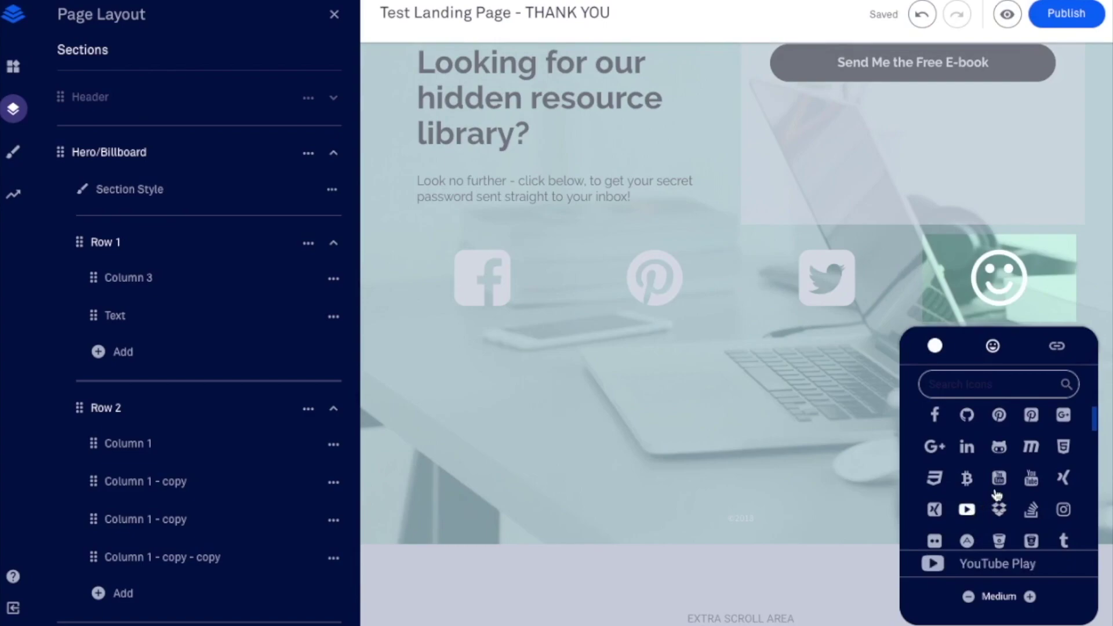
pyautogui.click(999, 480)
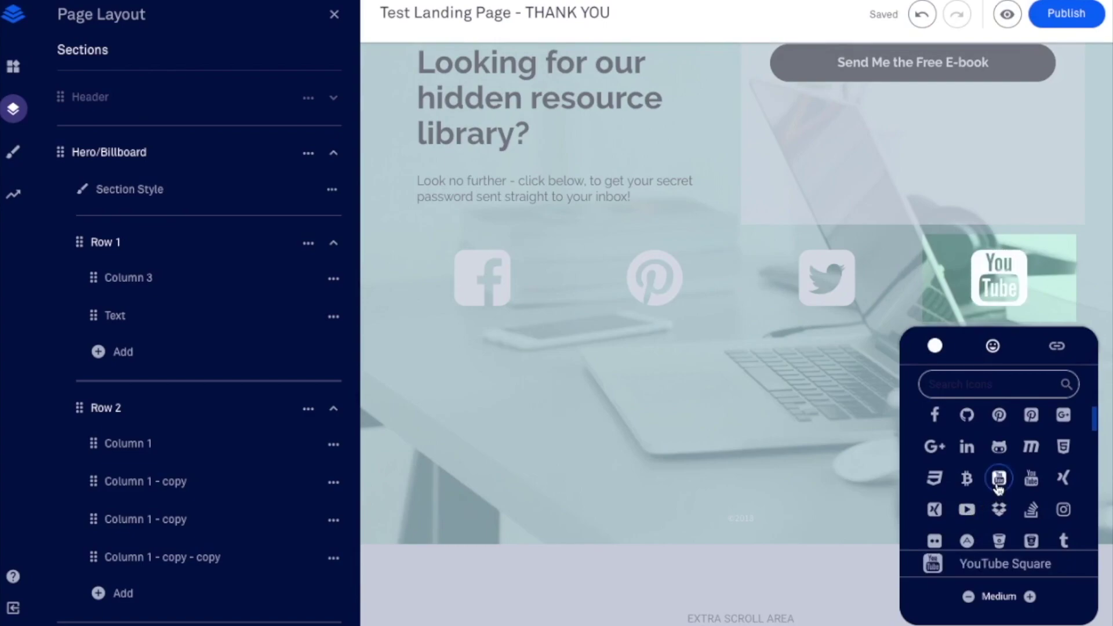
# Step: Swap the round Pinterest icon for Pinterest Square, leaving its link unset
pyautogui.click(656, 293)
pyautogui.click(656, 294)
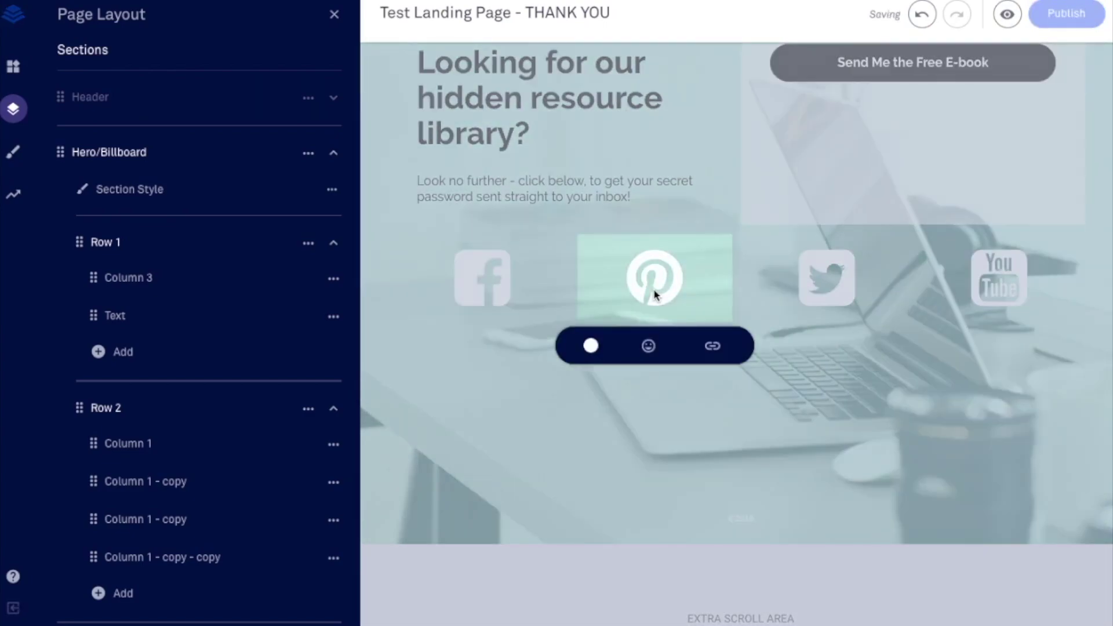
pyautogui.click(649, 347)
pyautogui.scroll(-2, 667, 482)
pyautogui.click(687, 496)
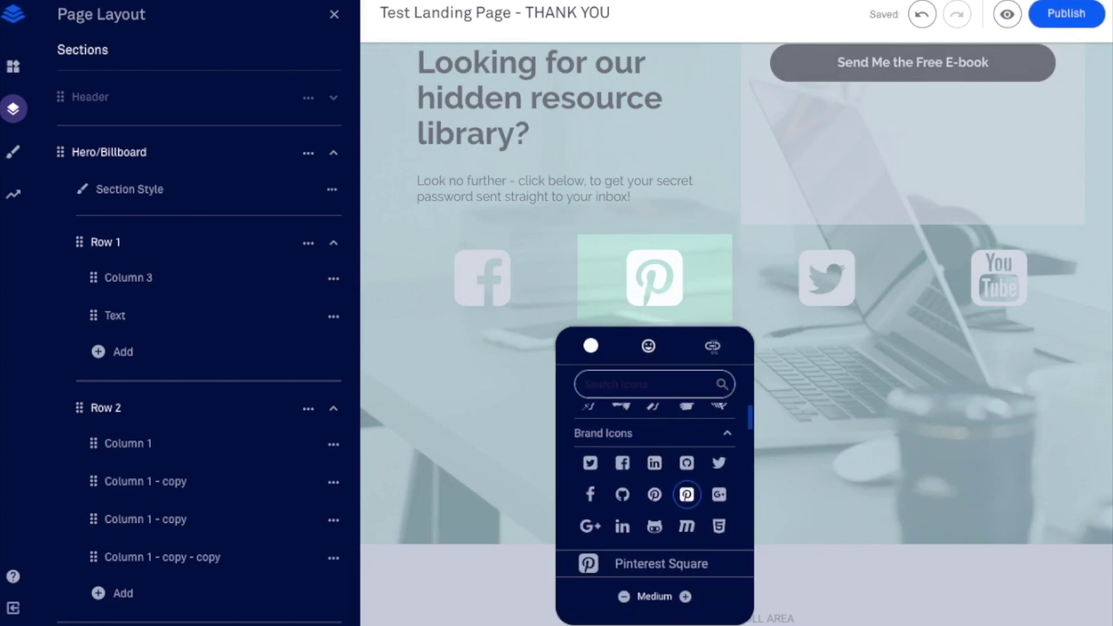
pyautogui.click(713, 350)
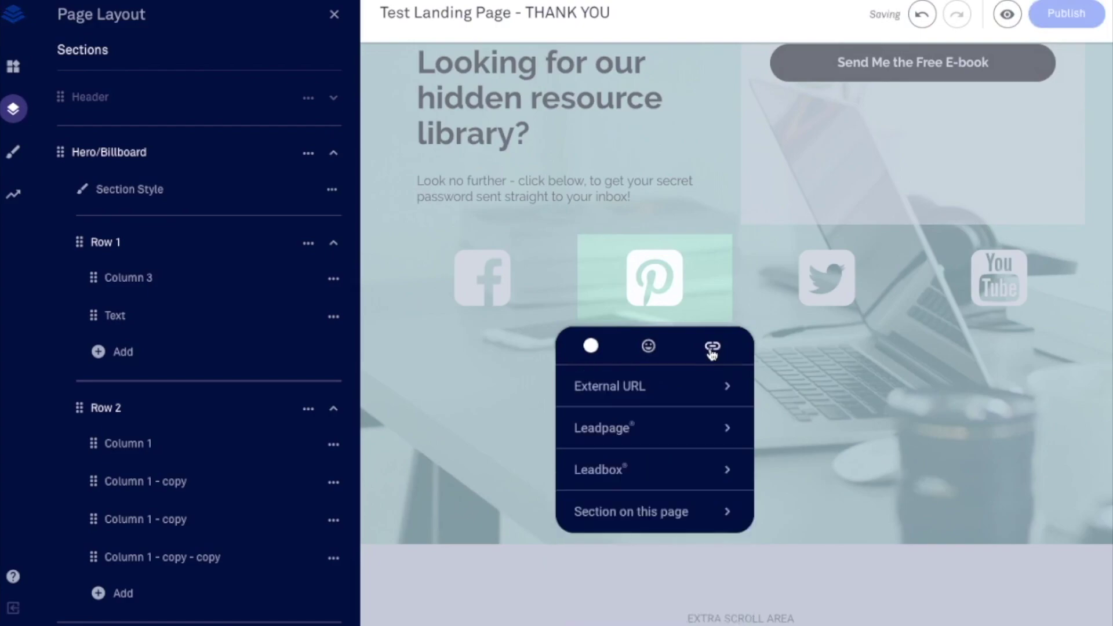
pyautogui.click(632, 393)
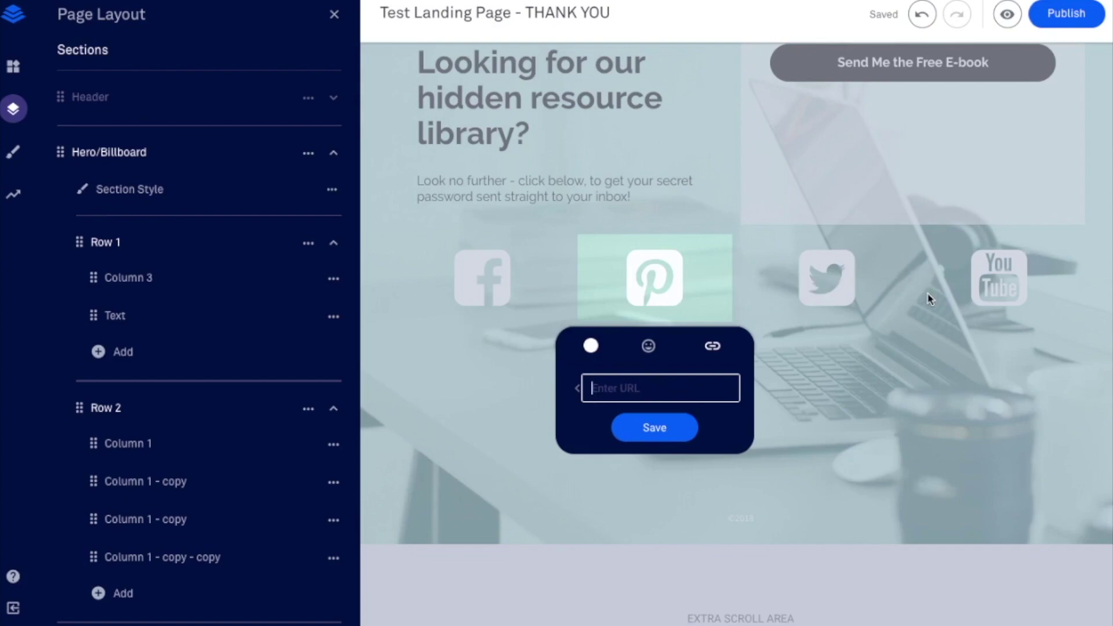
pyautogui.click(887, 374)
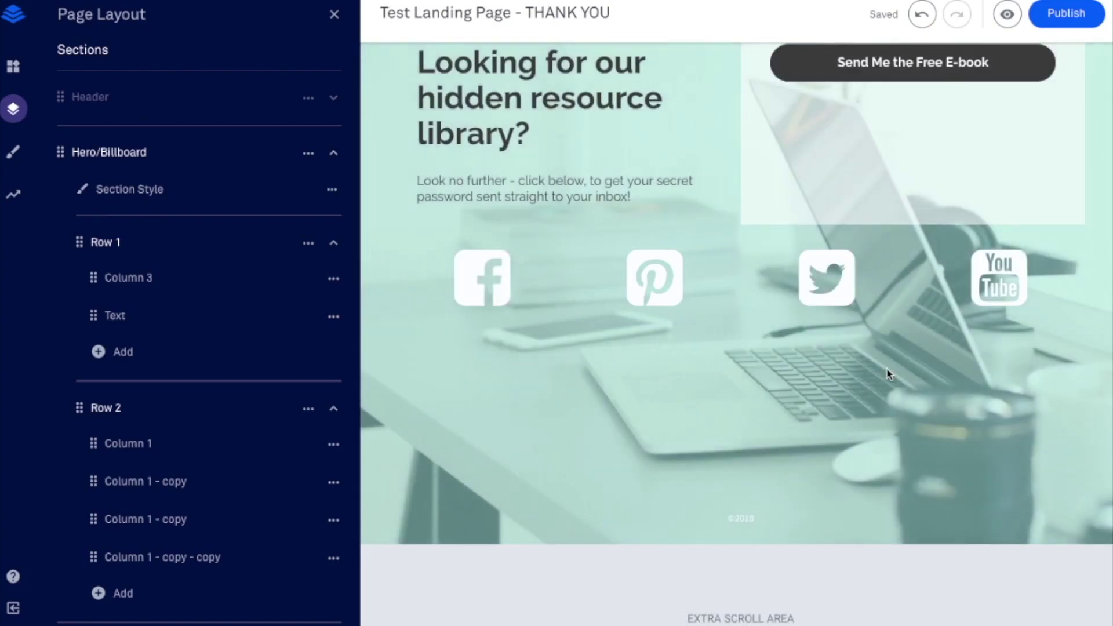
pyautogui.scroll(3, 888, 374)
# Step: Move the e-book button into a new row below the icons and relabel it 'TAKE ME TO LIVINGTOROAM.COM'
pyautogui.moveTo(913, 172)
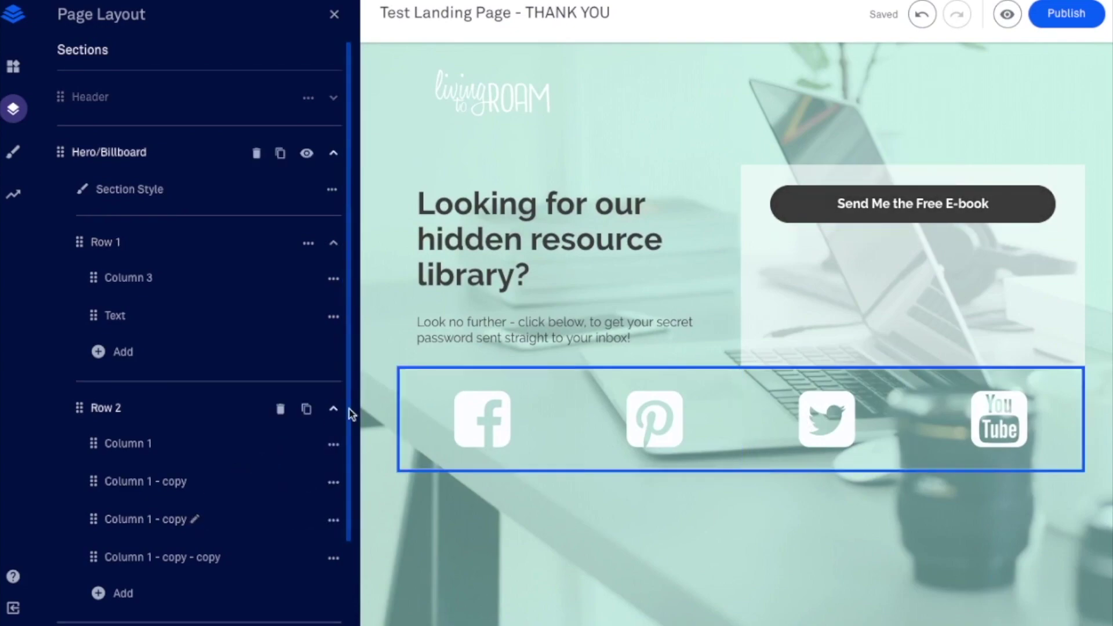
pyautogui.click(333, 409)
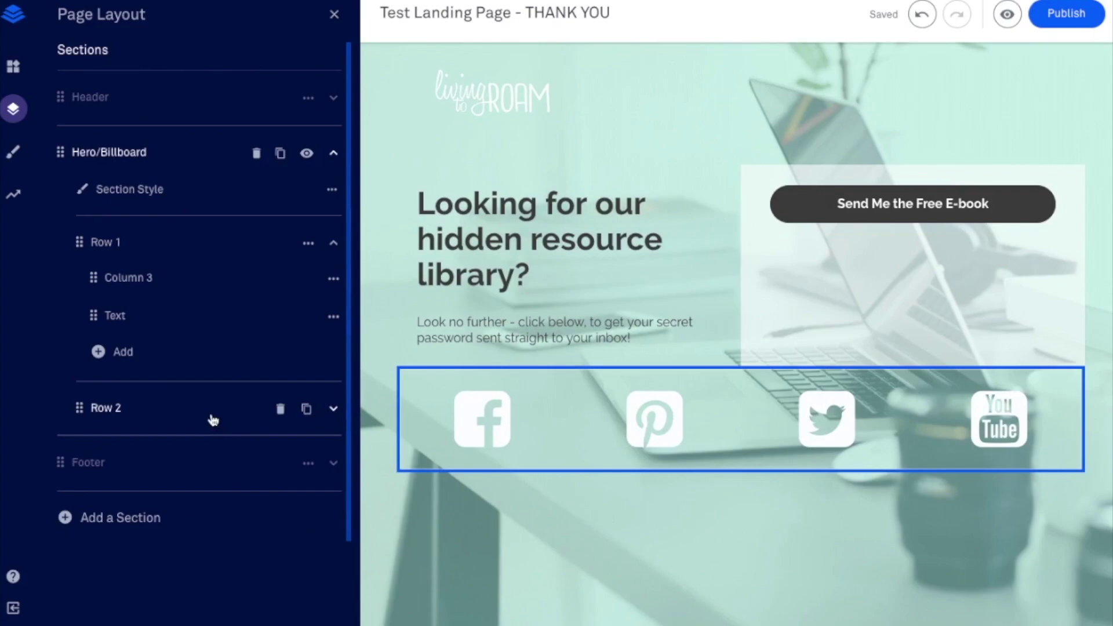
pyautogui.click(121, 353)
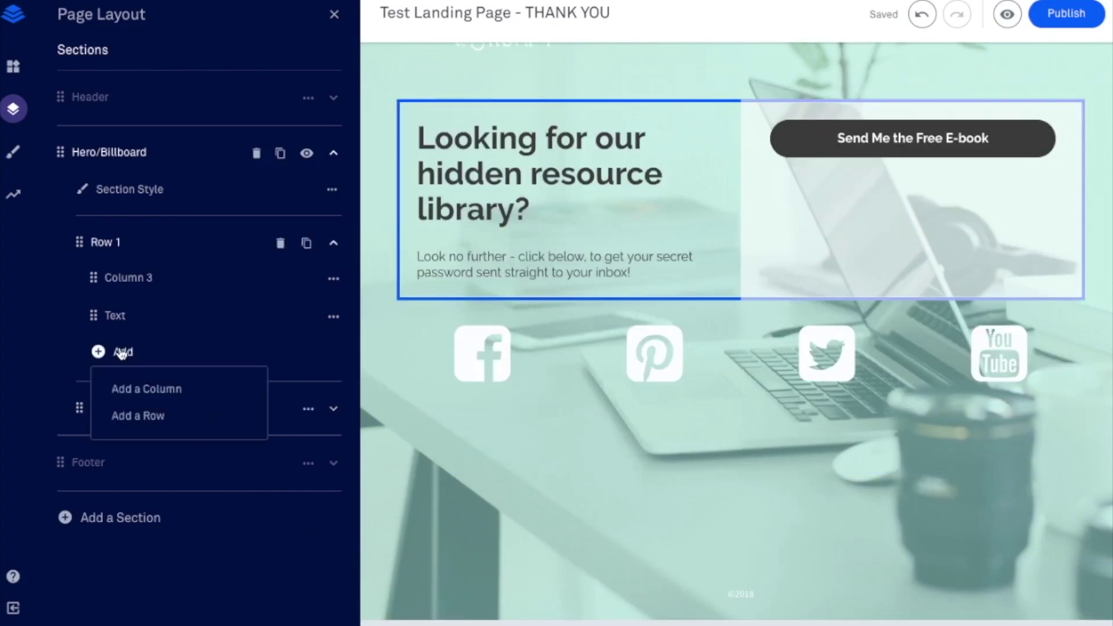
pyautogui.click(152, 417)
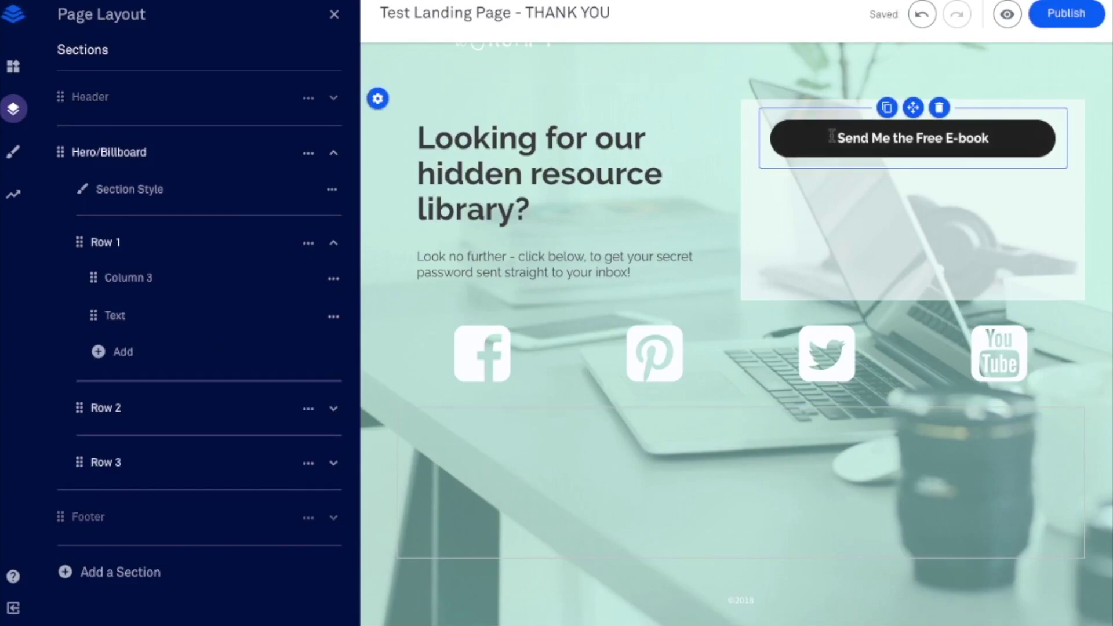
pyautogui.moveTo(914, 107); pyautogui.dragTo(680, 475)
pyautogui.click(826, 447)
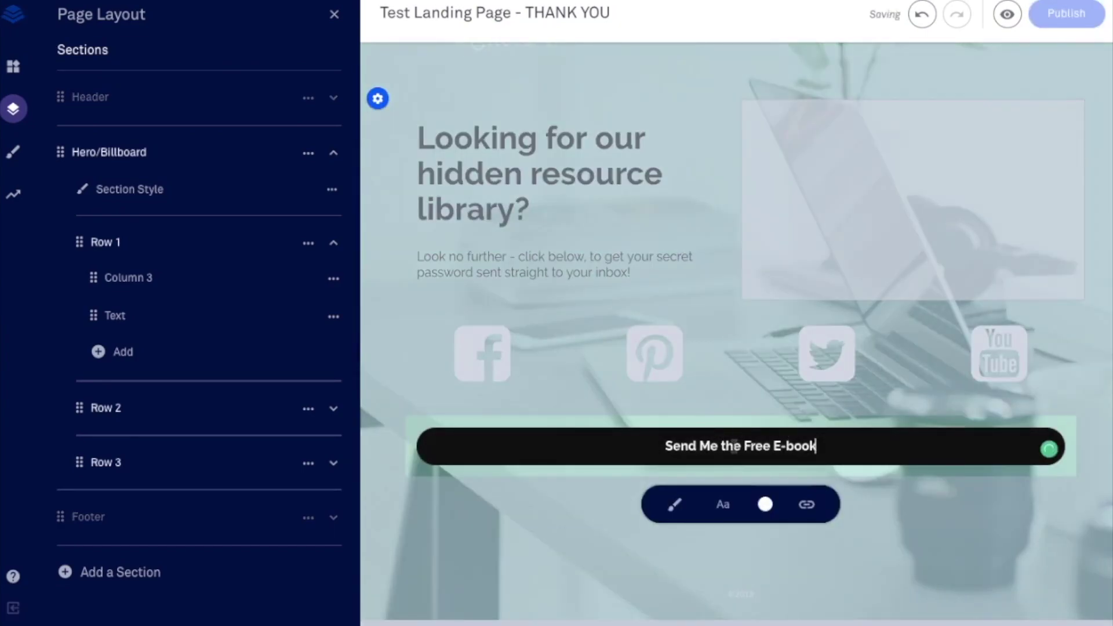
pyautogui.moveTo(826, 447); pyautogui.dragTo(624, 450)
pyautogui.write('TAKE ME TO LIVINGTOROAM.COM')
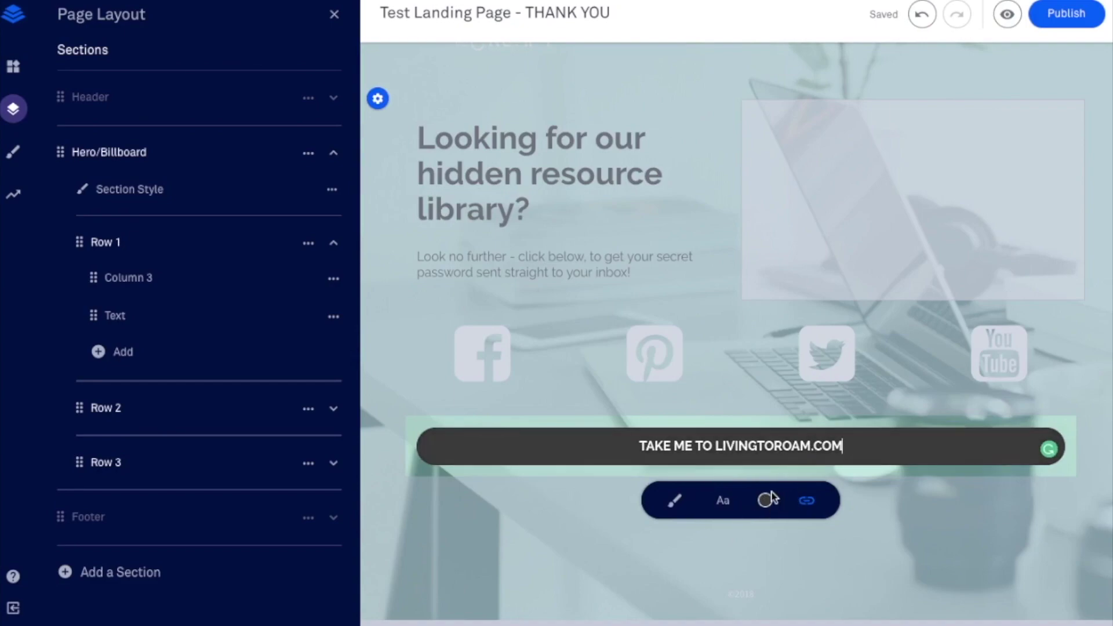
# Step: Replace the button's Pop-up Form link with livingtoroam.com opening in a new window
pyautogui.click(804, 500)
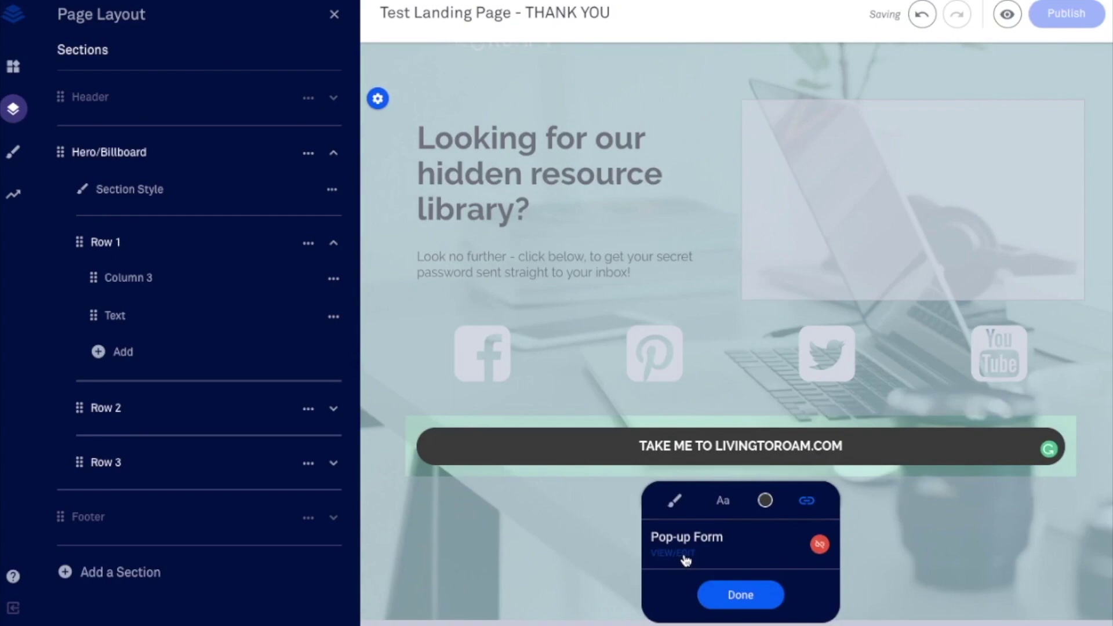
pyautogui.click(821, 546)
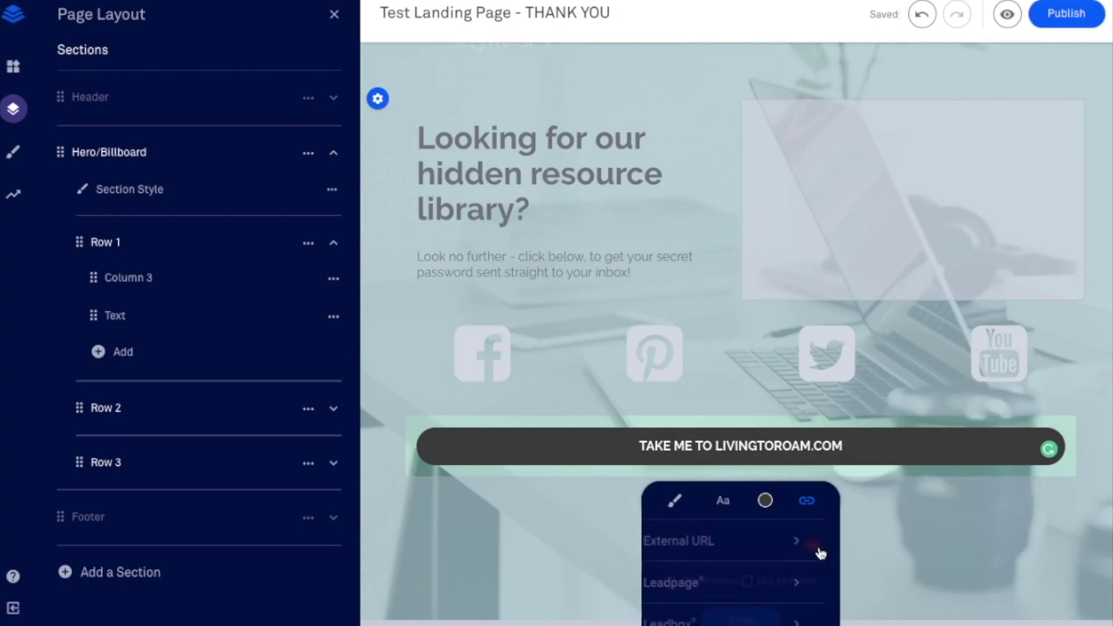
pyautogui.click(774, 539)
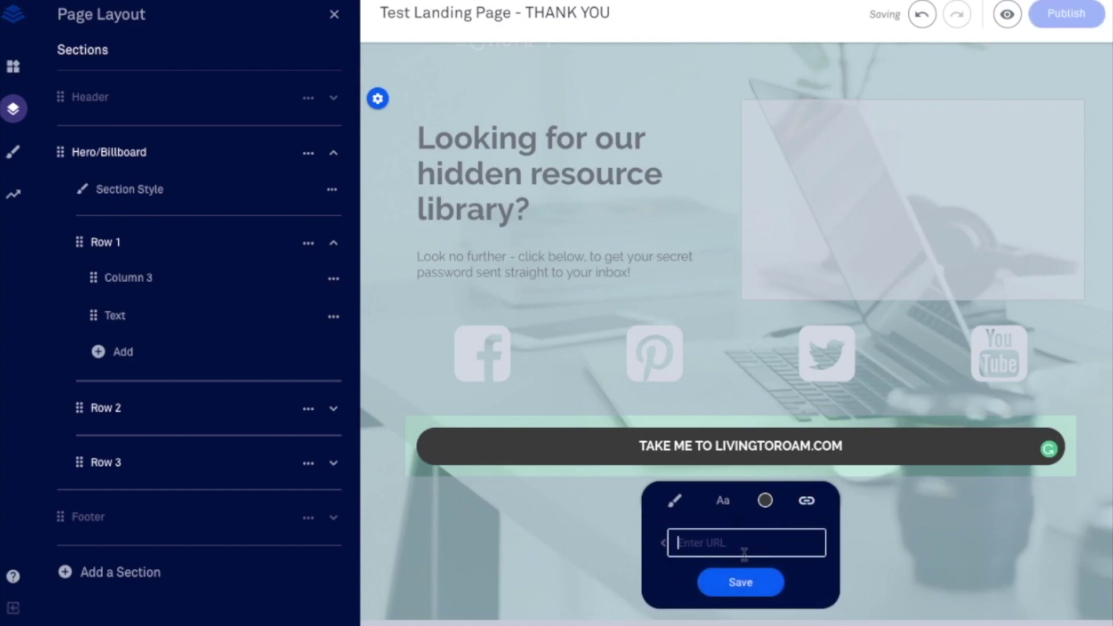
pyautogui.write('livingtoroam.c')
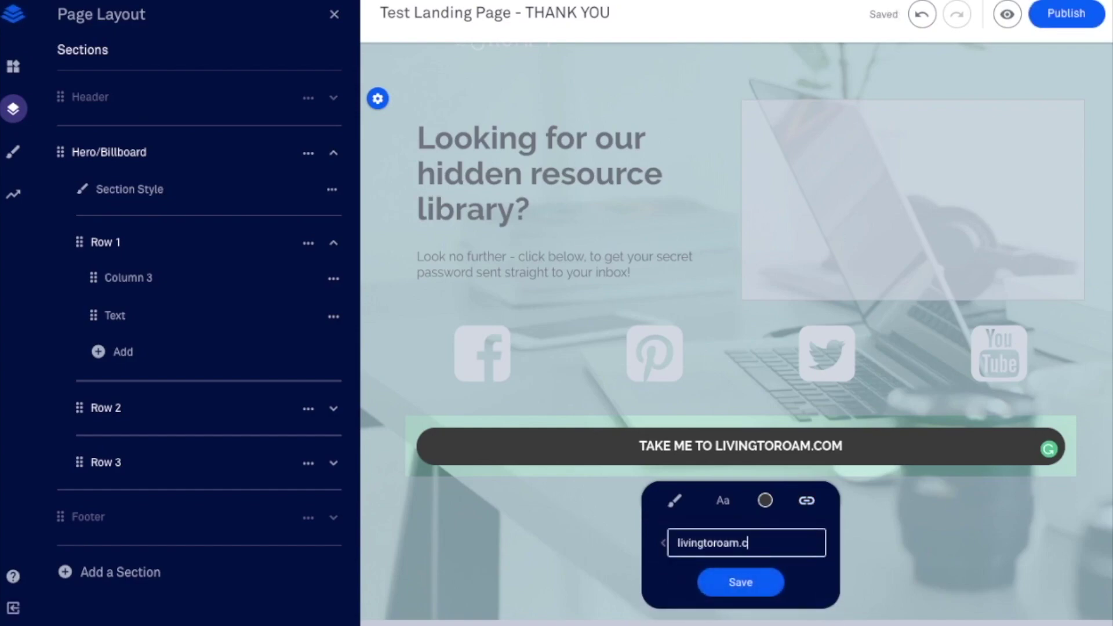
pyautogui.write('om')
pyautogui.click(726, 584)
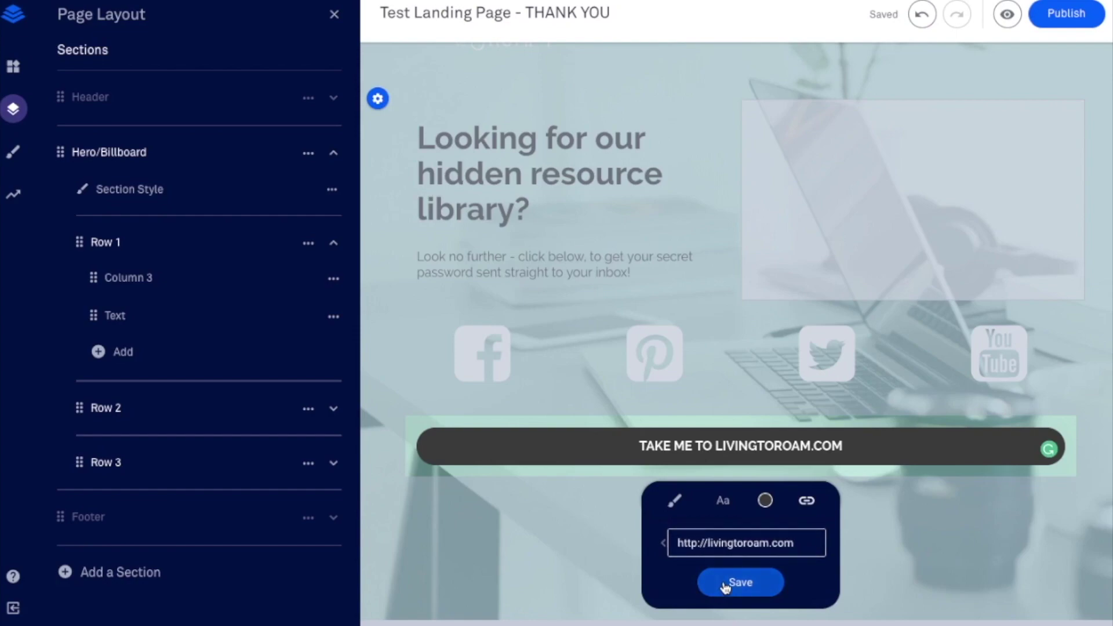
pyautogui.click(735, 587)
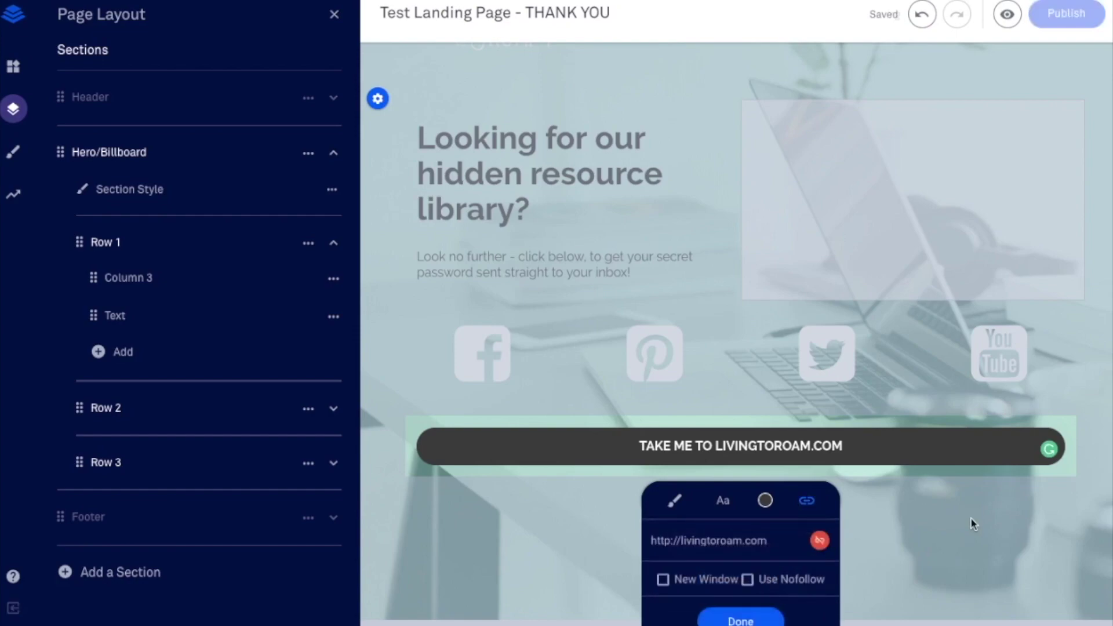
pyautogui.click(663, 580)
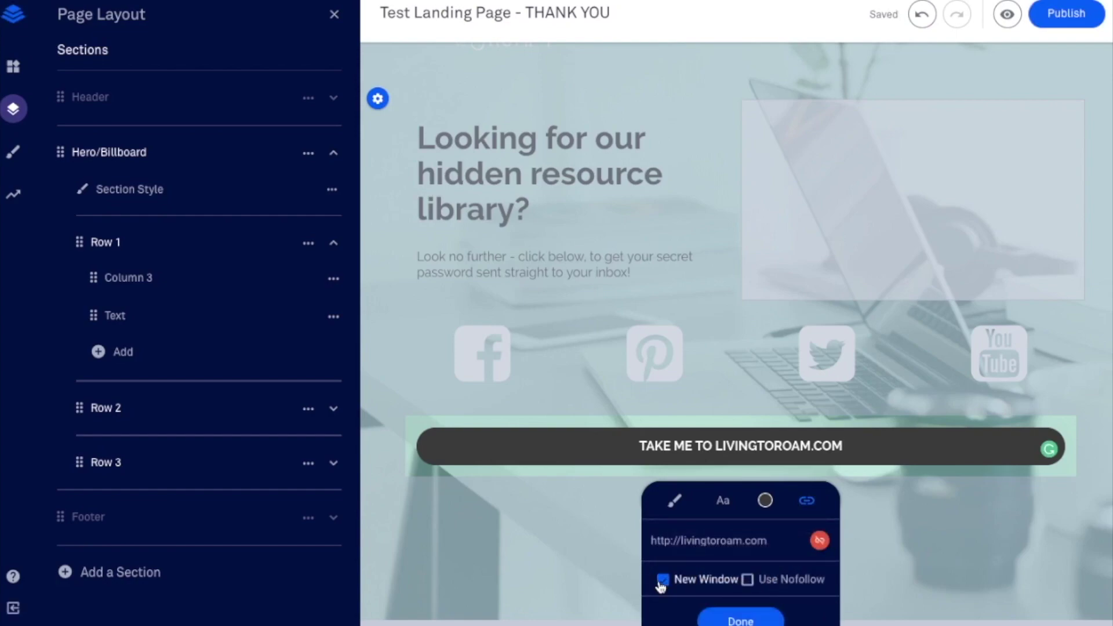
pyautogui.click(755, 622)
pyautogui.click(865, 556)
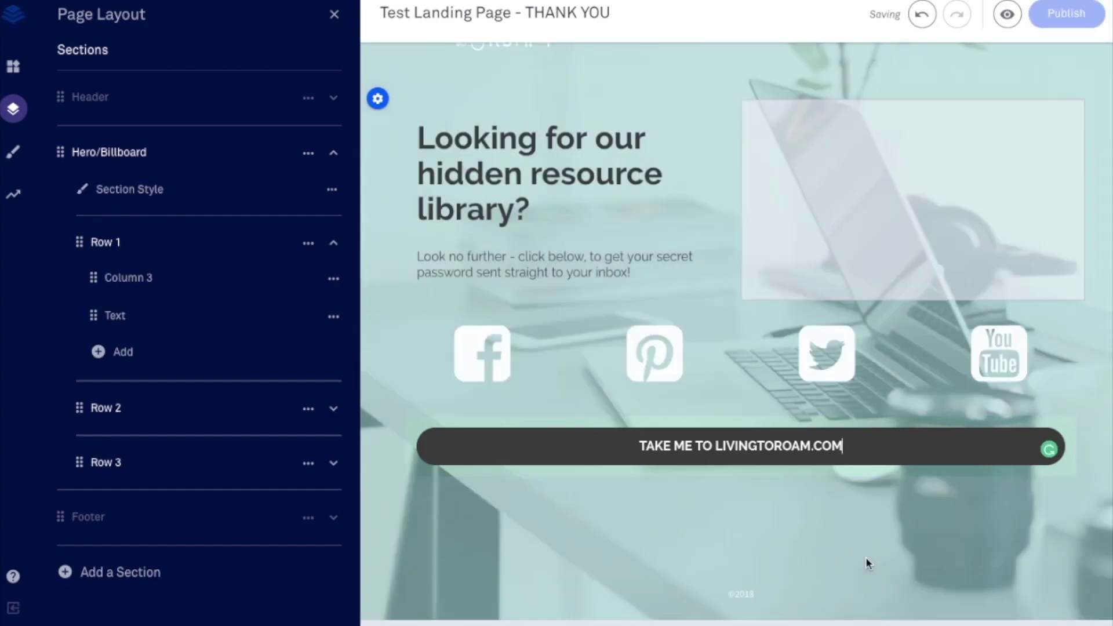
# Step: Delete the extra Text element from Row 1
pyautogui.scroll(2, 866, 557)
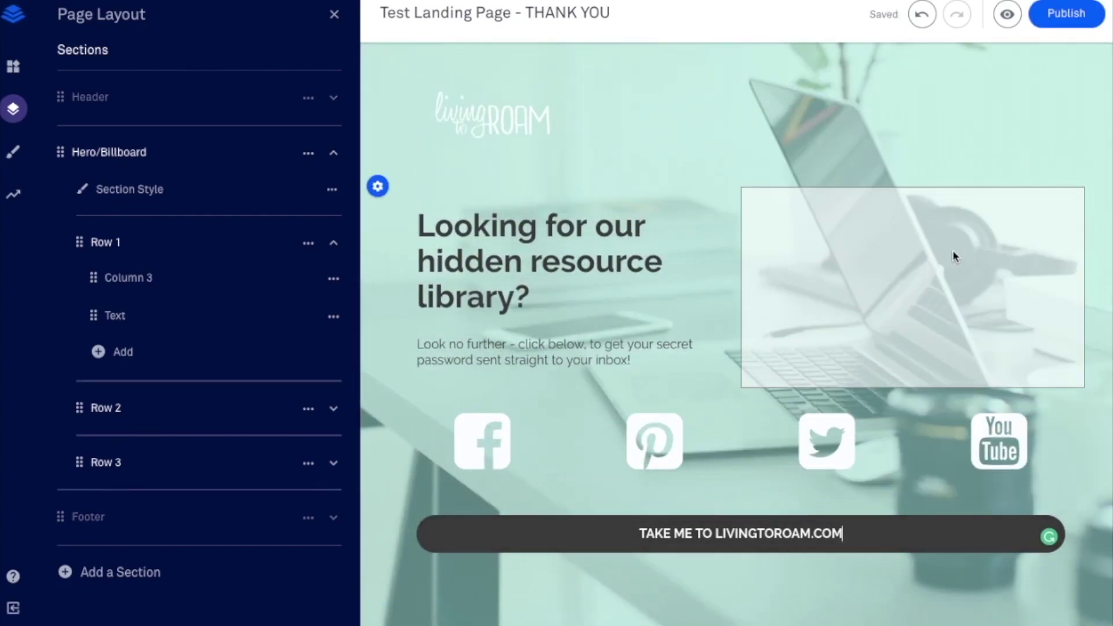
pyautogui.moveTo(114, 315)
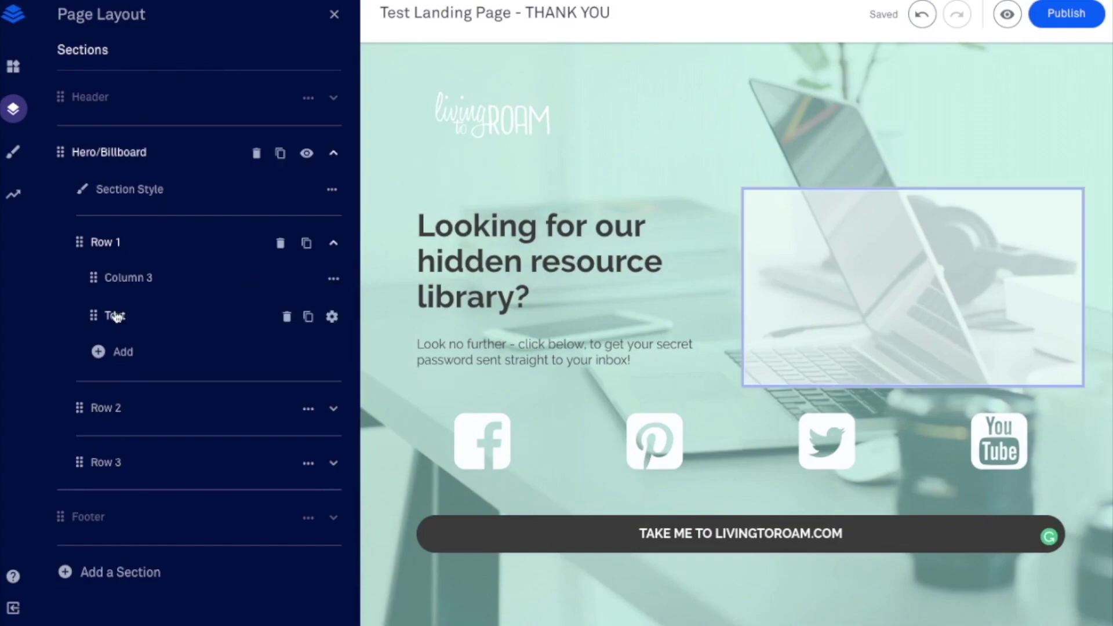
pyautogui.click(286, 316)
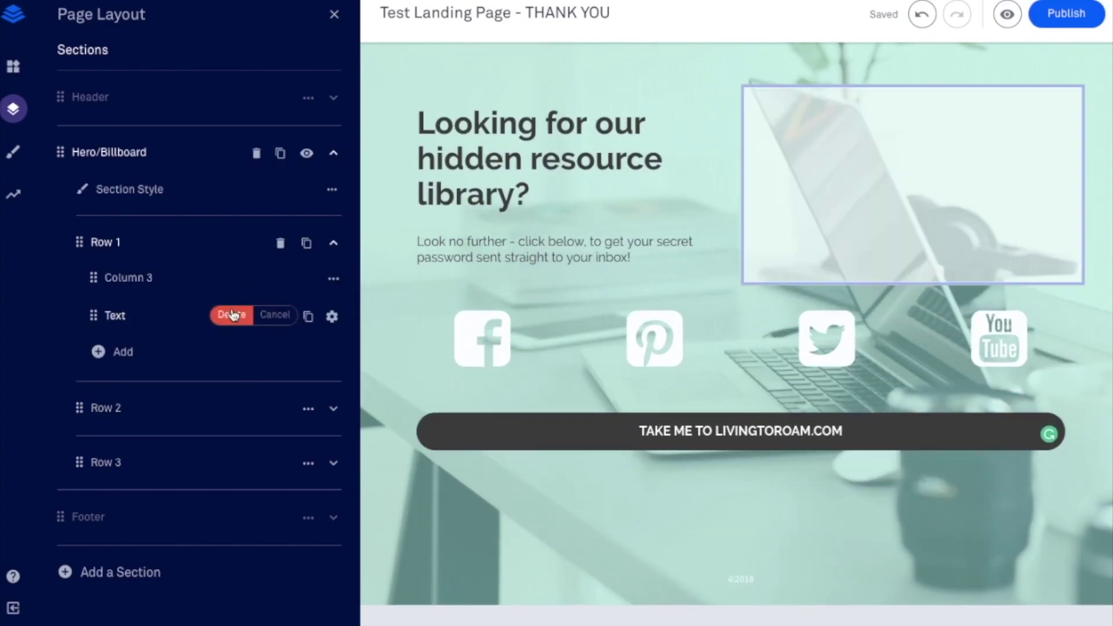
pyautogui.click(232, 315)
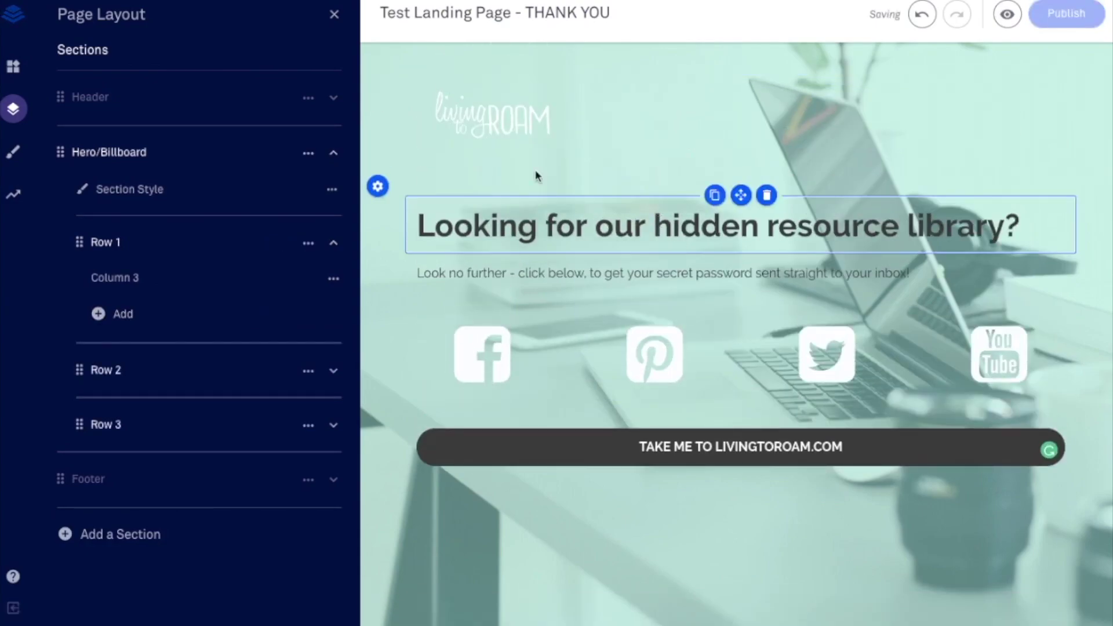
# Step: Change the heading to 'Thanks for signing up!'
pyautogui.tripleClick(555, 238)
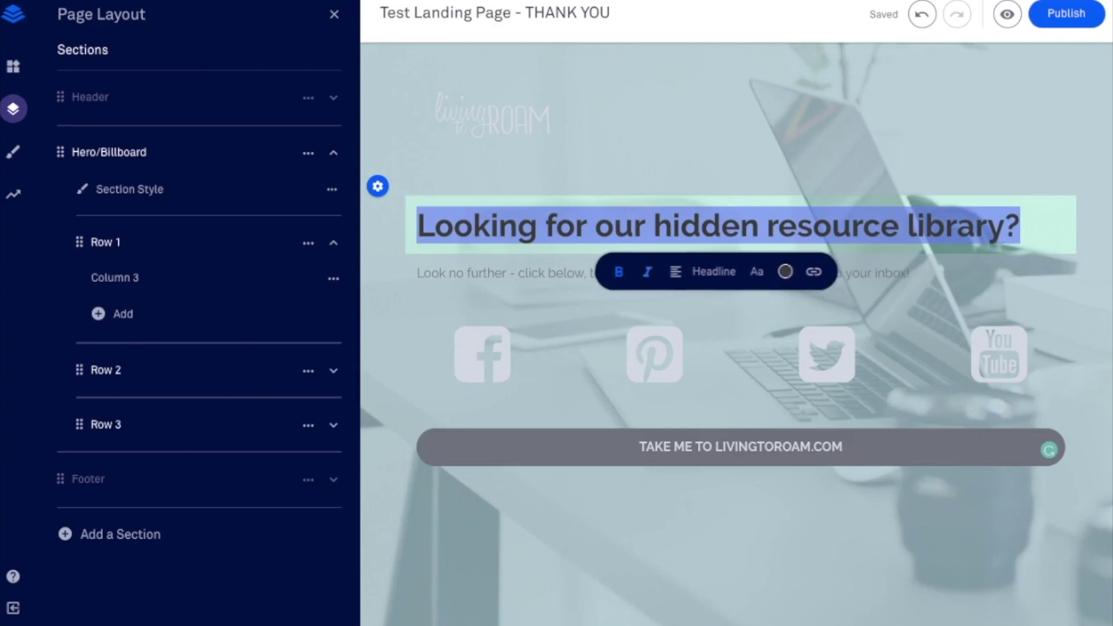
pyautogui.write('Th')
pyautogui.press('BackSpace')
pyautogui.press('Right')
pyautogui.write('hanks for ')
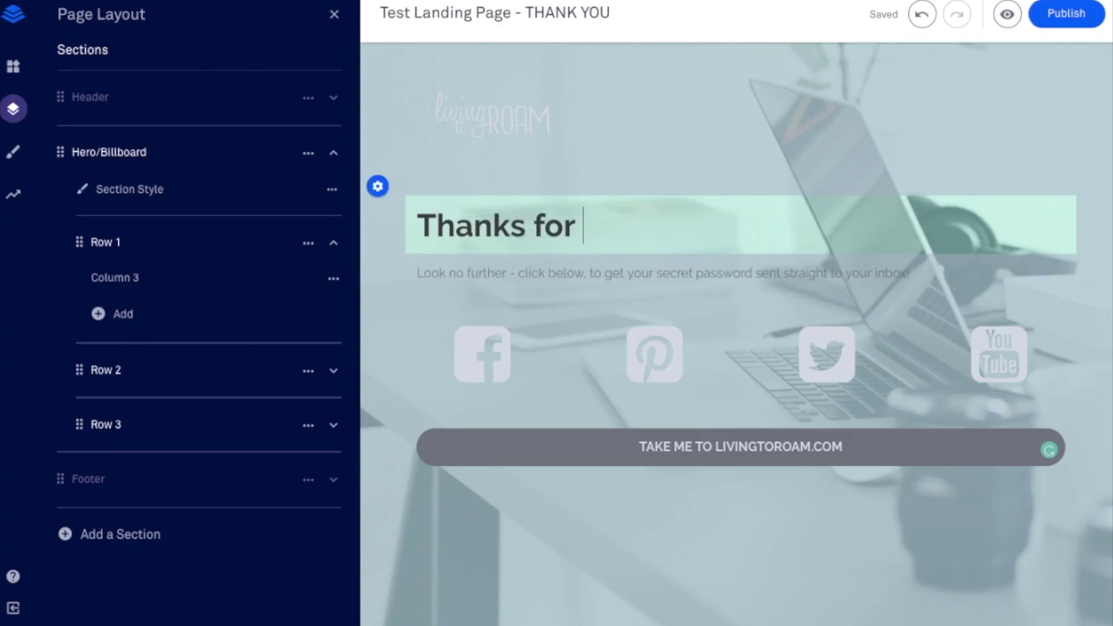
pyautogui.write('signi')
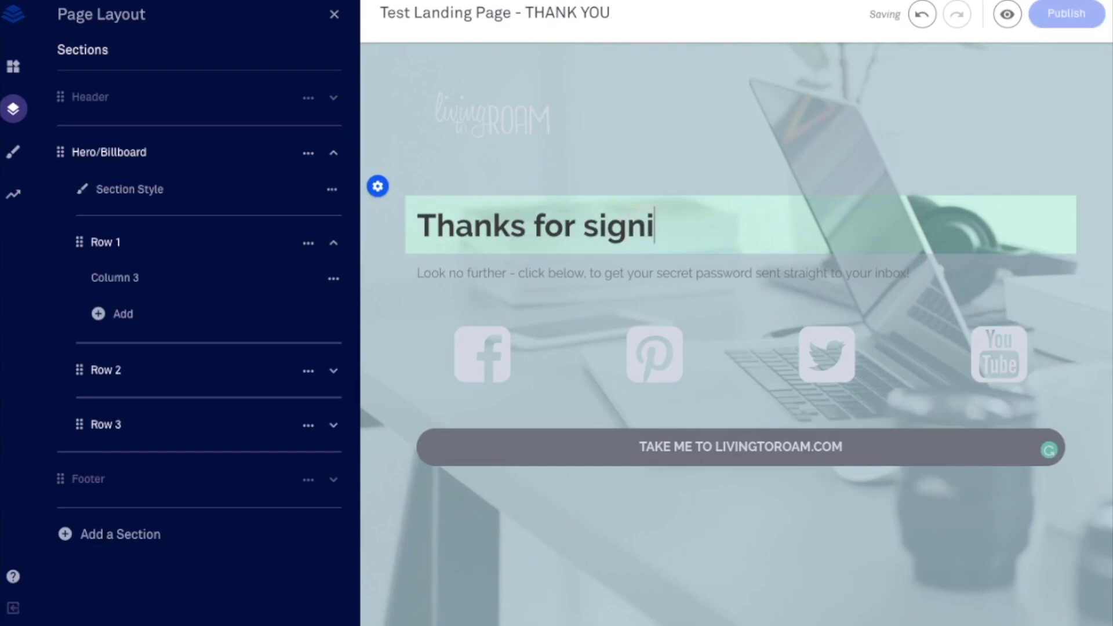
pyautogui.write('ng up!')
# Step: Rewrite the subtitle to point visitors to their inbox and the social icons below
pyautogui.click(654, 278)
pyautogui.hotkey('ctrl', 'a')
pyautogui.write('C')
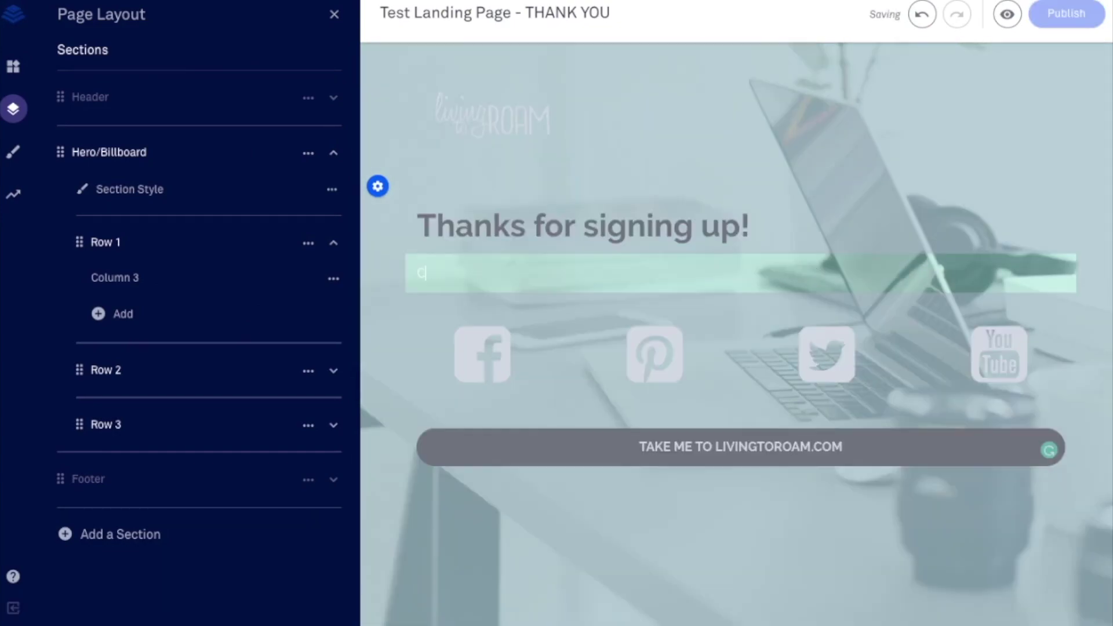
pyautogui.write('heck your inbox for your secret password, or get st')
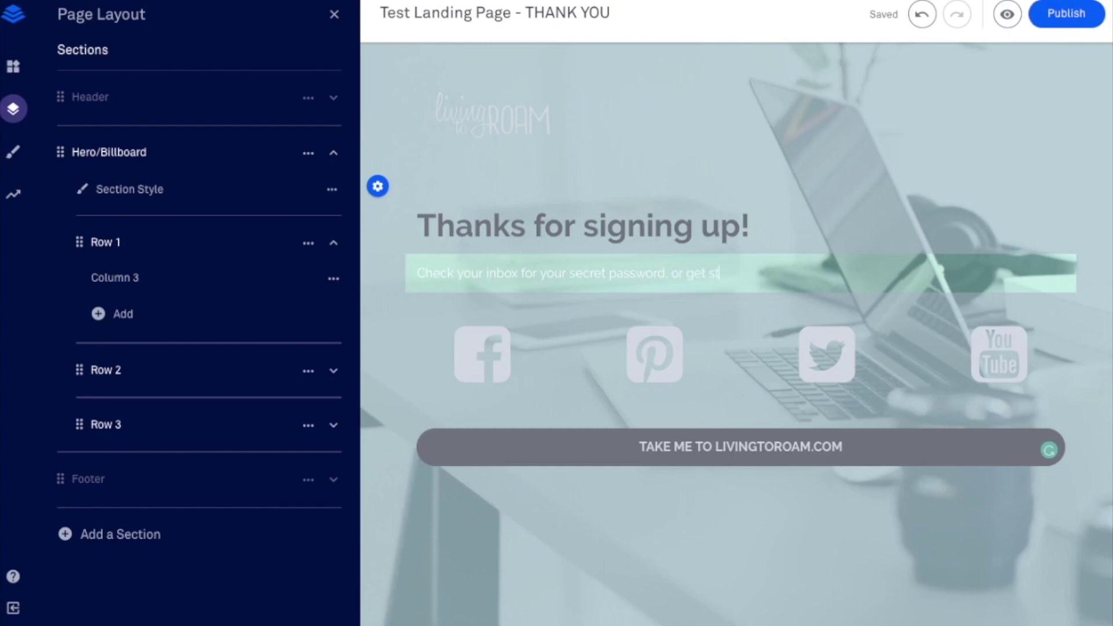
pyautogui.write('arted with our socia')
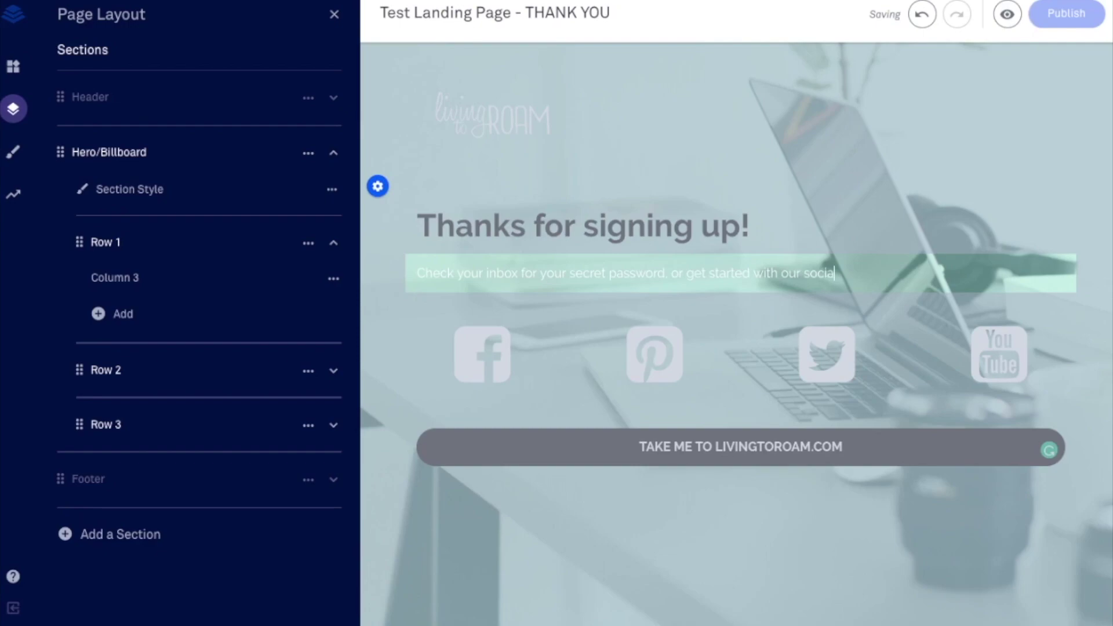
pyautogui.write('l icons below!')
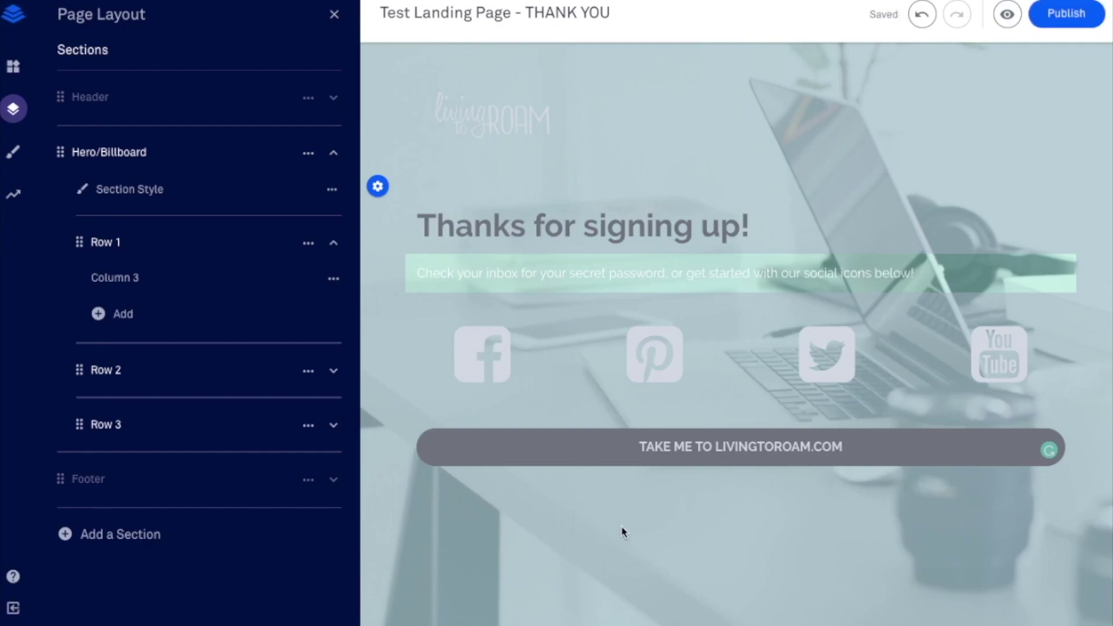
pyautogui.click(621, 530)
# Step: Make the subtitle bold and dark grey #424242
pyautogui.doubleClick(685, 266)
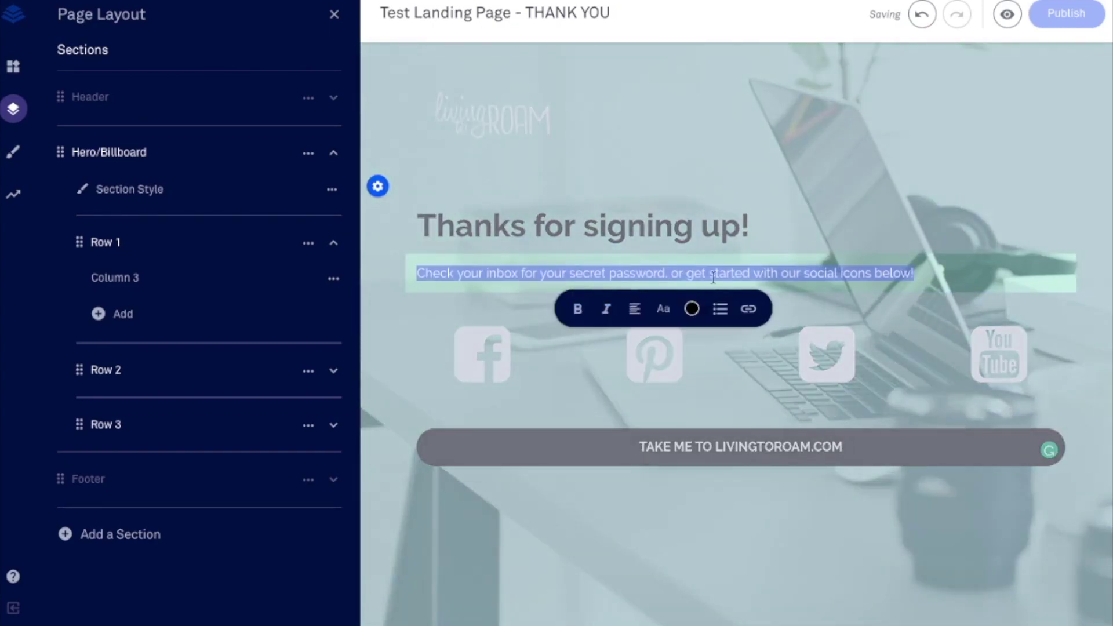
pyautogui.click(692, 308)
pyautogui.click(591, 457)
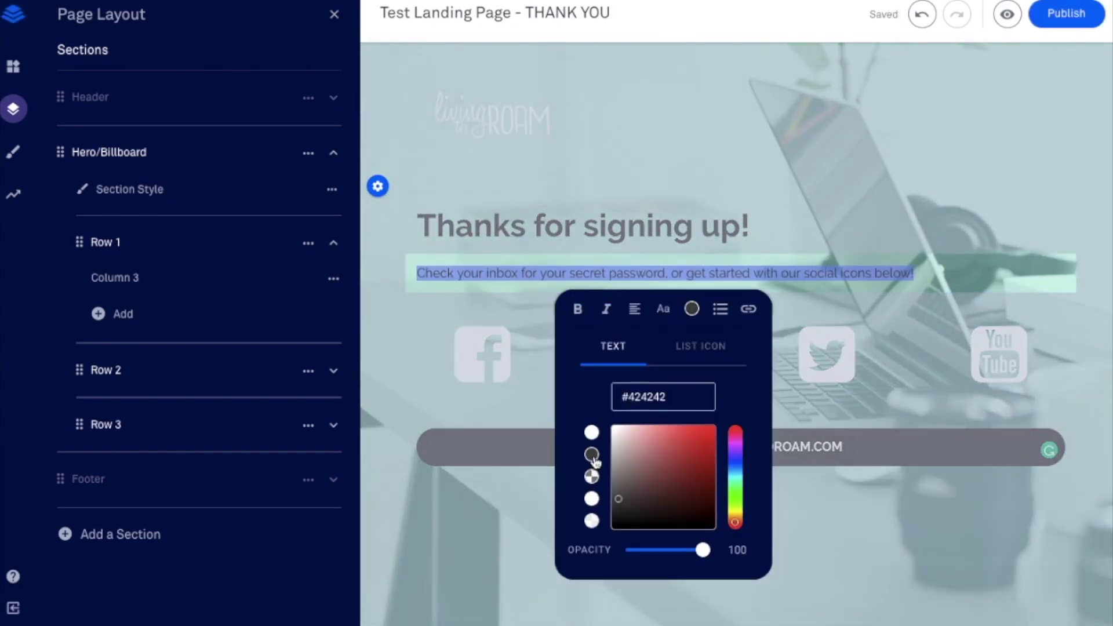
pyautogui.click(578, 309)
pyautogui.click(542, 552)
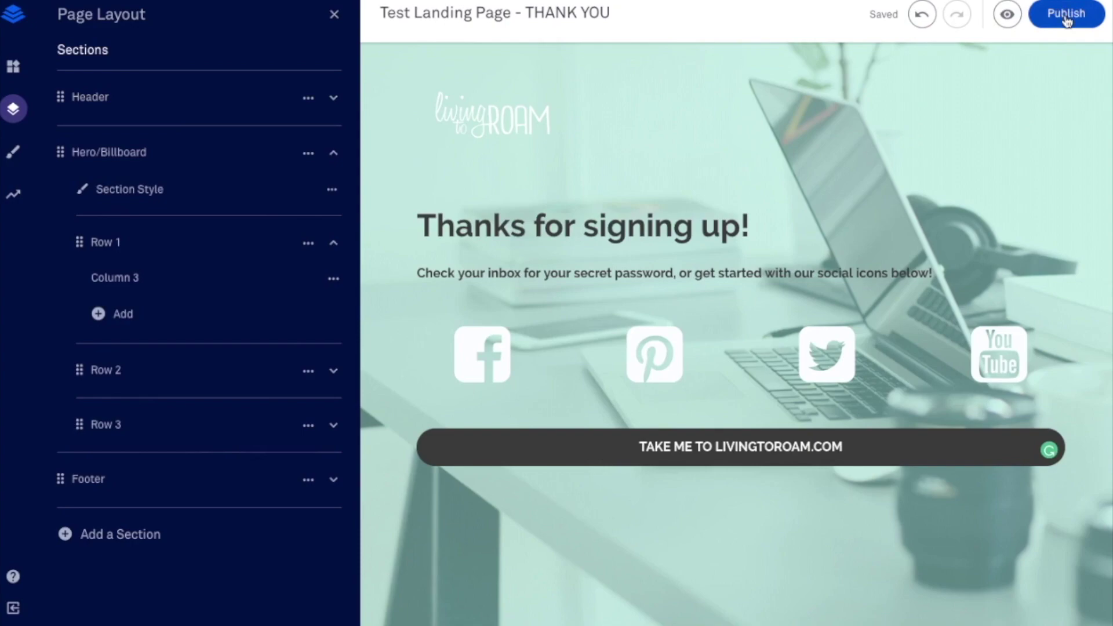
# Step: Publish the THANK YOU page and copy its live lpages.co link
pyautogui.click(1067, 16)
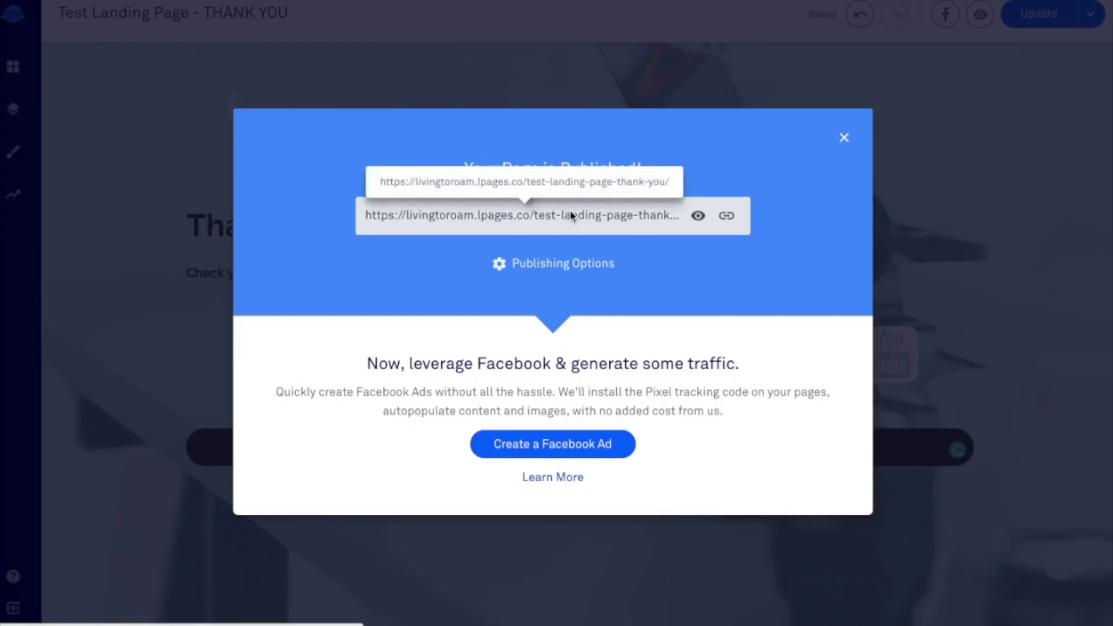
pyautogui.click(728, 216)
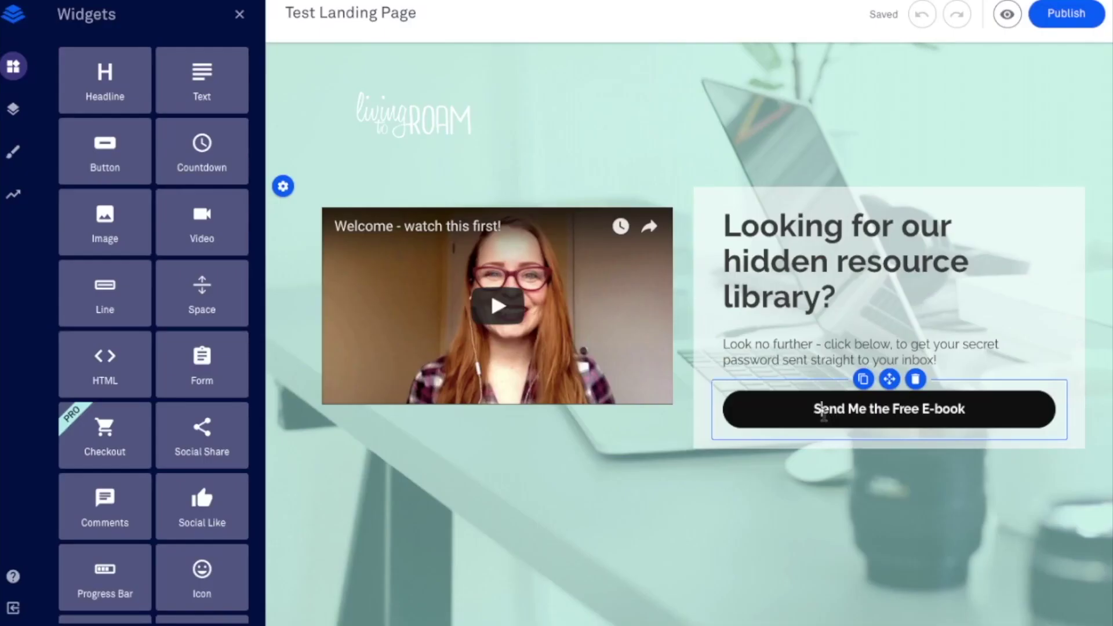
# Step: Change the landing page button's label to 'Send me the password!'
pyautogui.click(824, 412)
pyautogui.moveTo(967, 409); pyautogui.dragTo(849, 410)
pyautogui.write('me the pa')
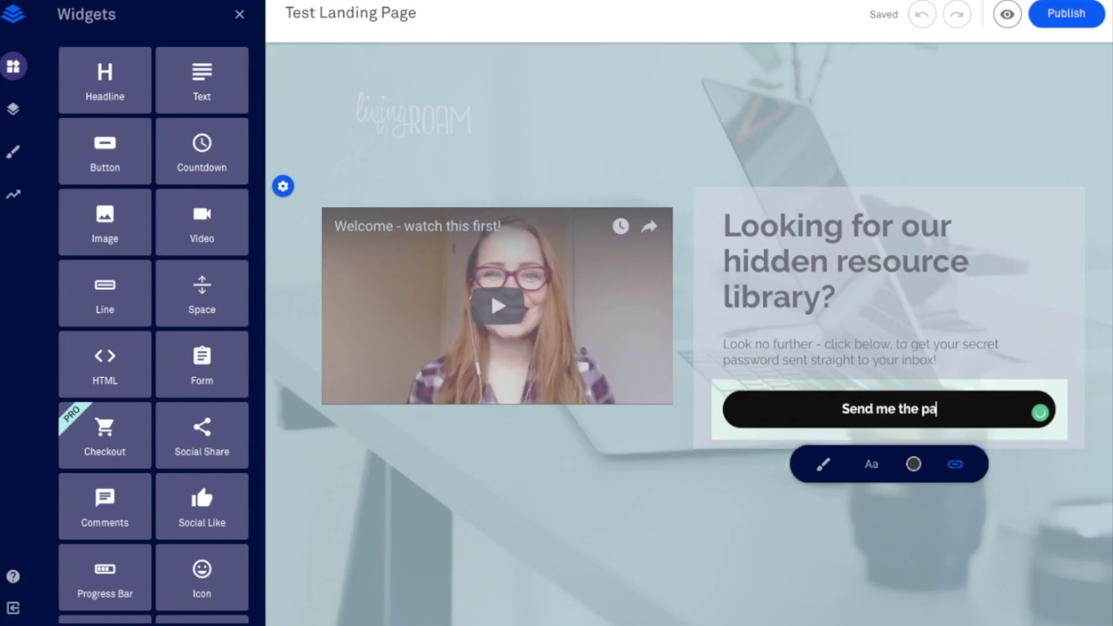
pyautogui.write('ssword!')
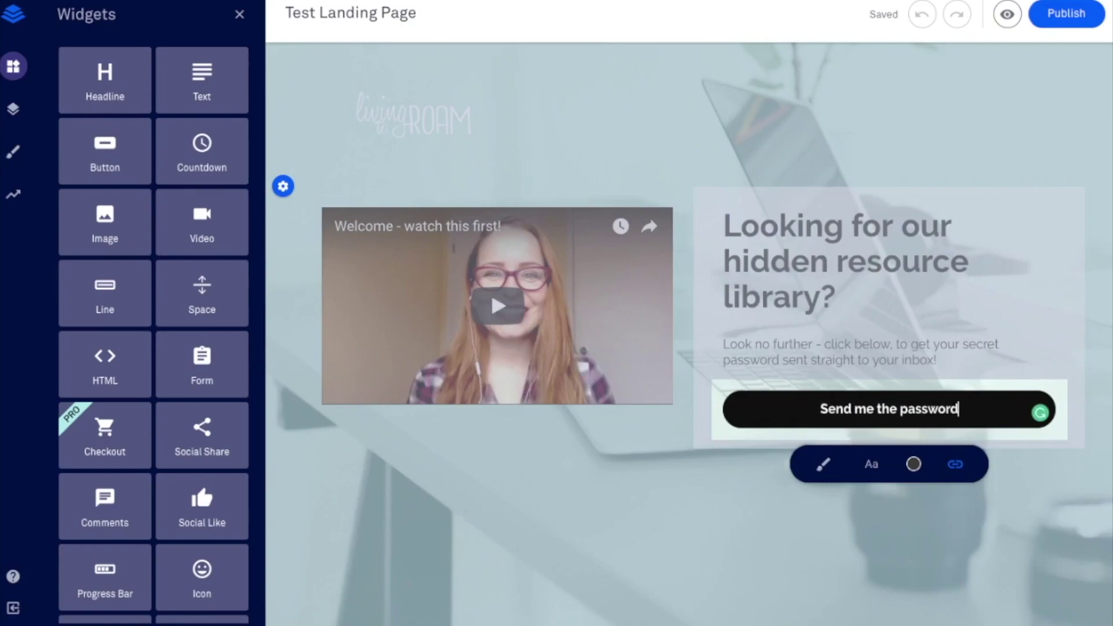
# Step: Make the button's pop-up form redirect to Test Landing Page - THANK YOU after submission
pyautogui.click(956, 464)
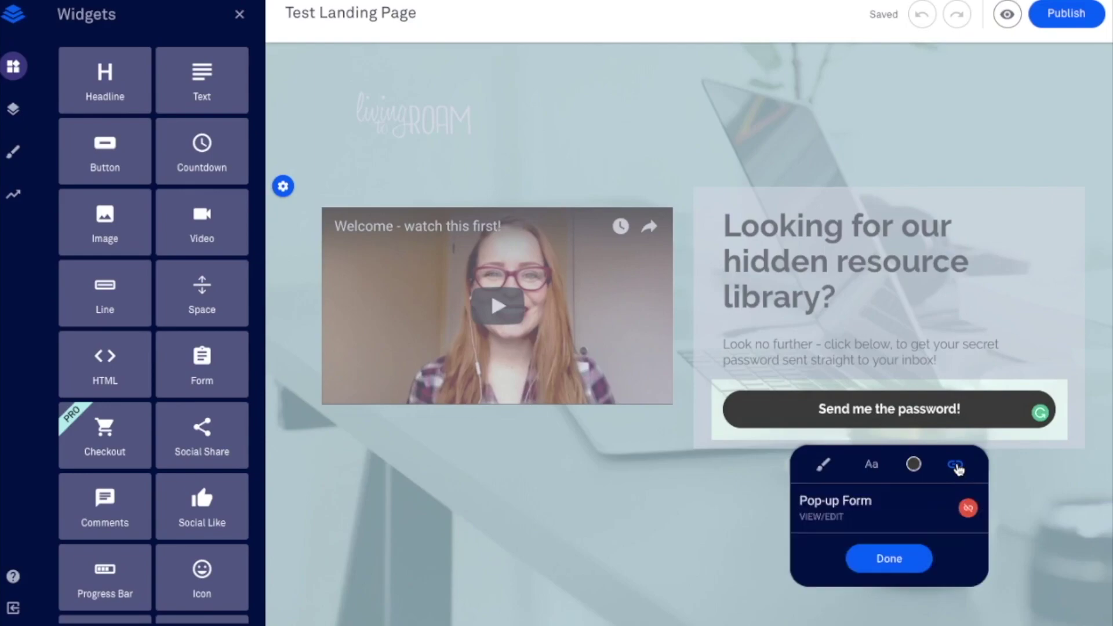
pyautogui.click(823, 519)
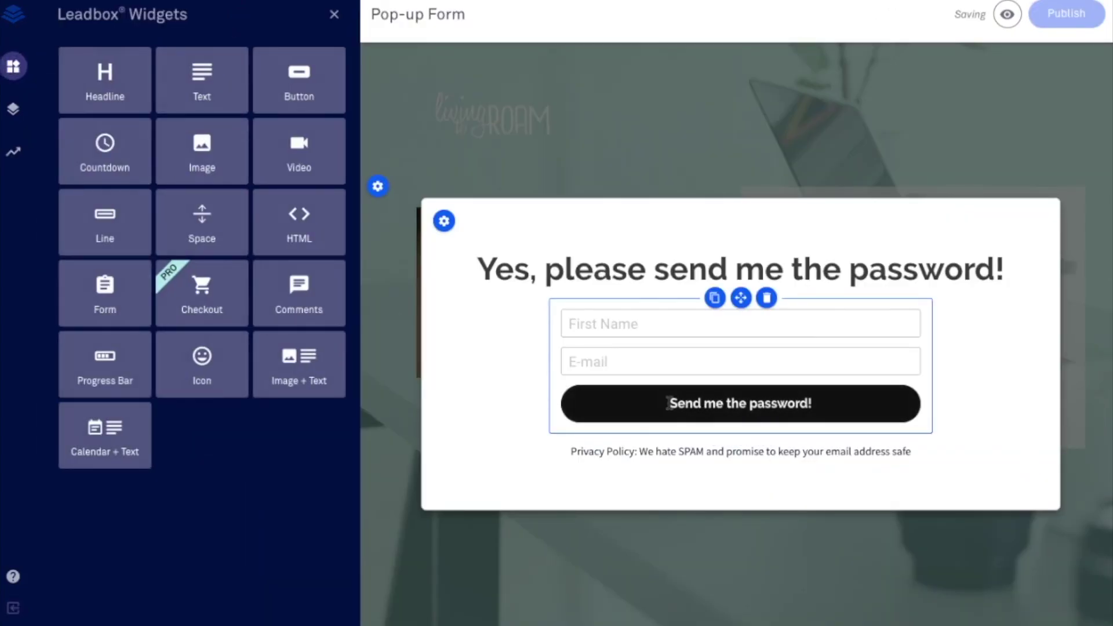
pyautogui.click(669, 402)
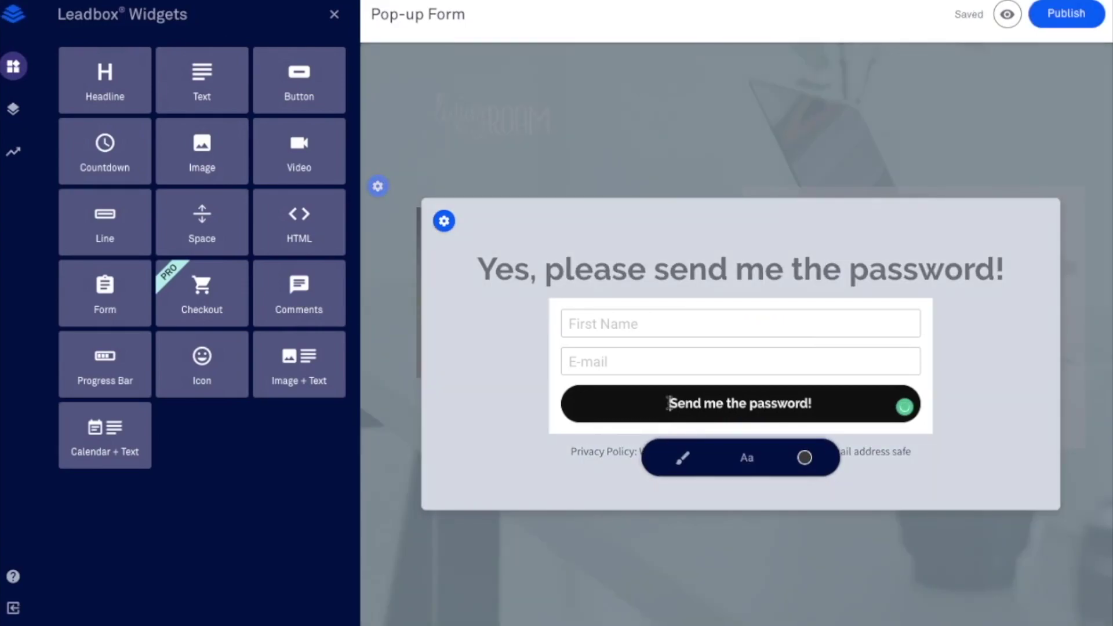
pyautogui.click(669, 403)
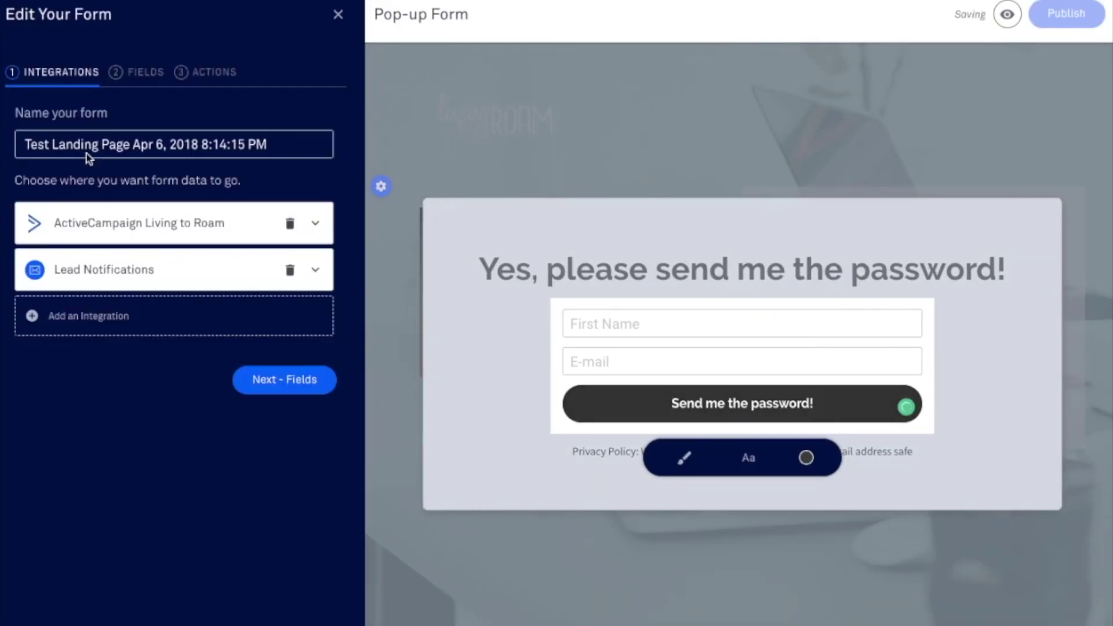
pyautogui.click(206, 73)
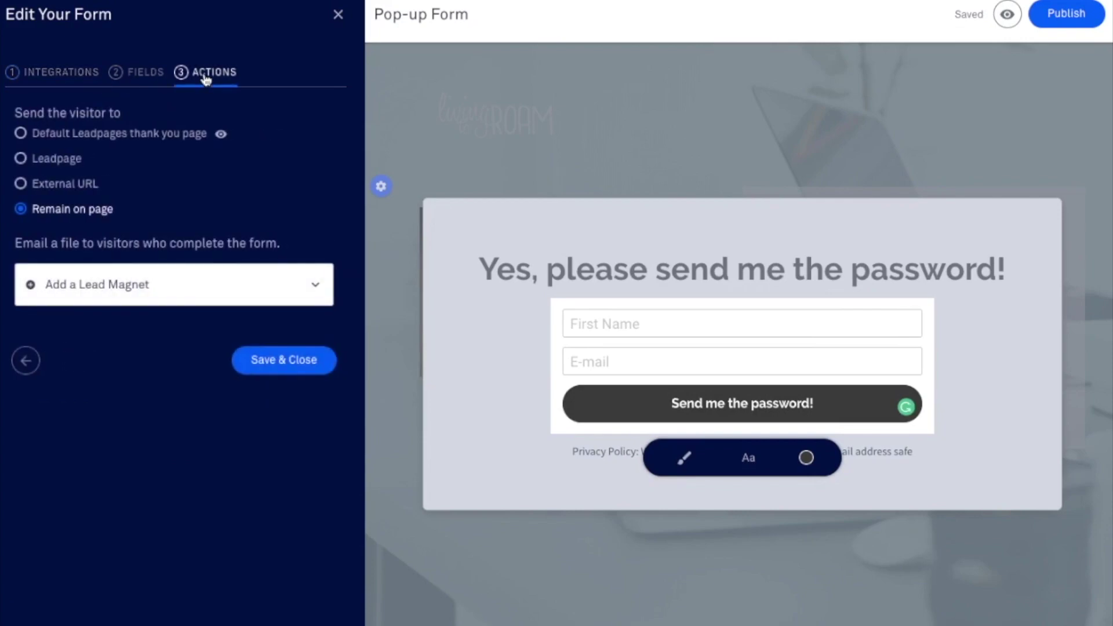
pyautogui.click(21, 159)
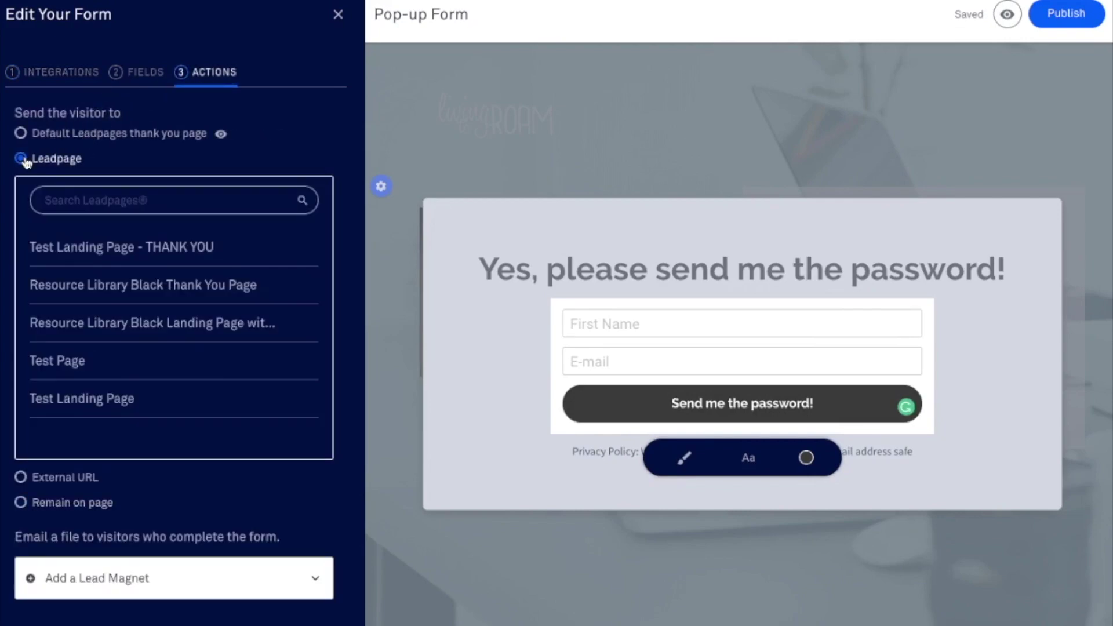
pyautogui.click(46, 250)
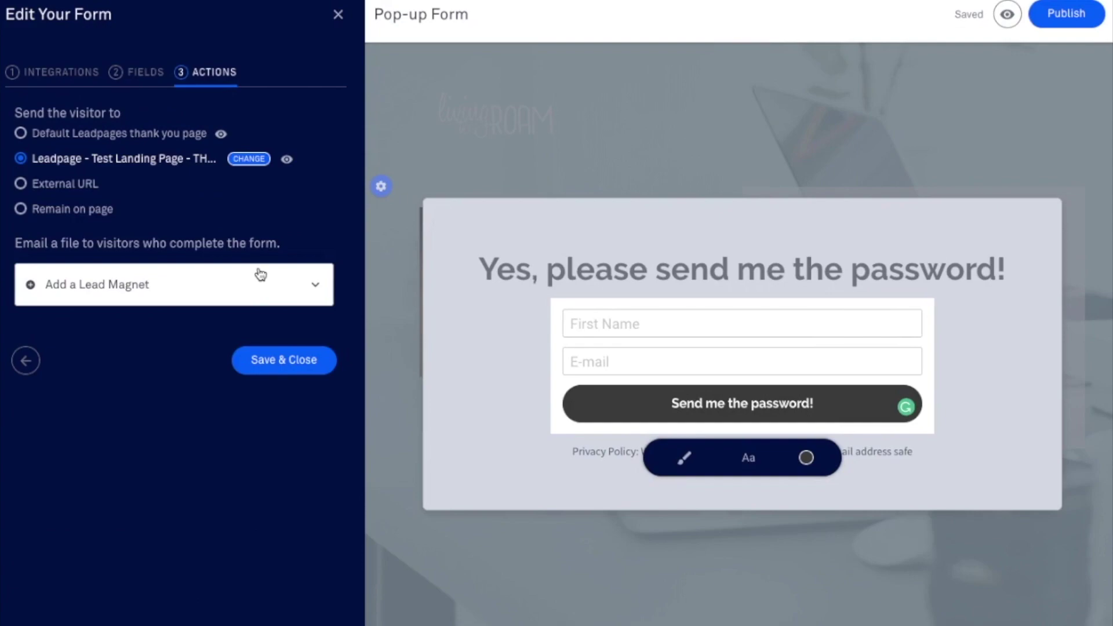
pyautogui.click(72, 77)
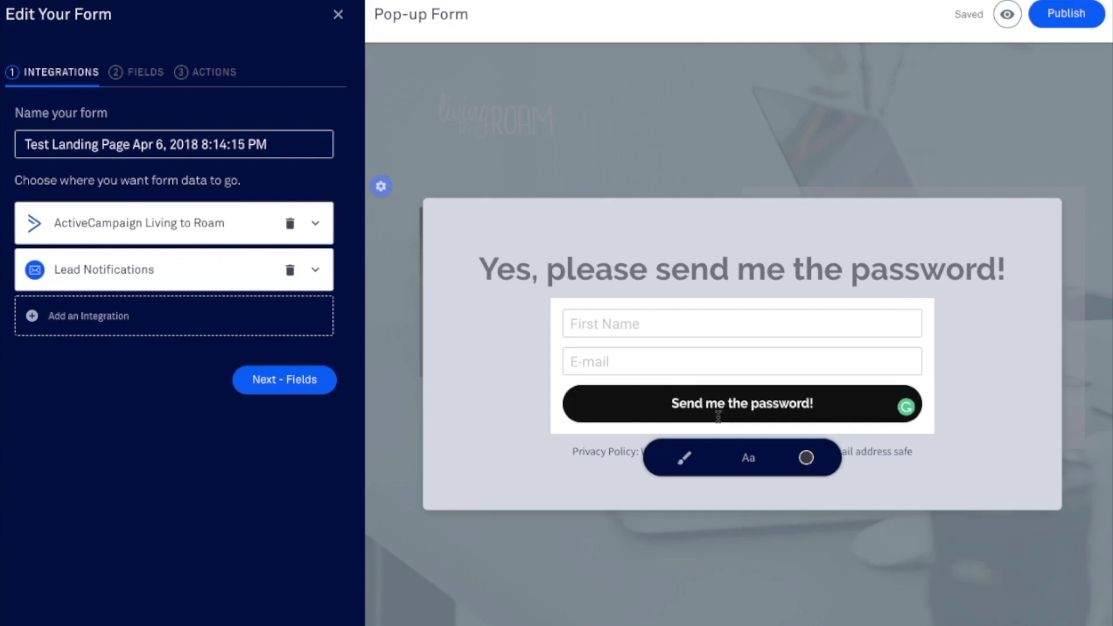
# Step: Publish the landing page, copy its live link, and open the sign-up pop-up on the live page
pyautogui.click(1074, 17)
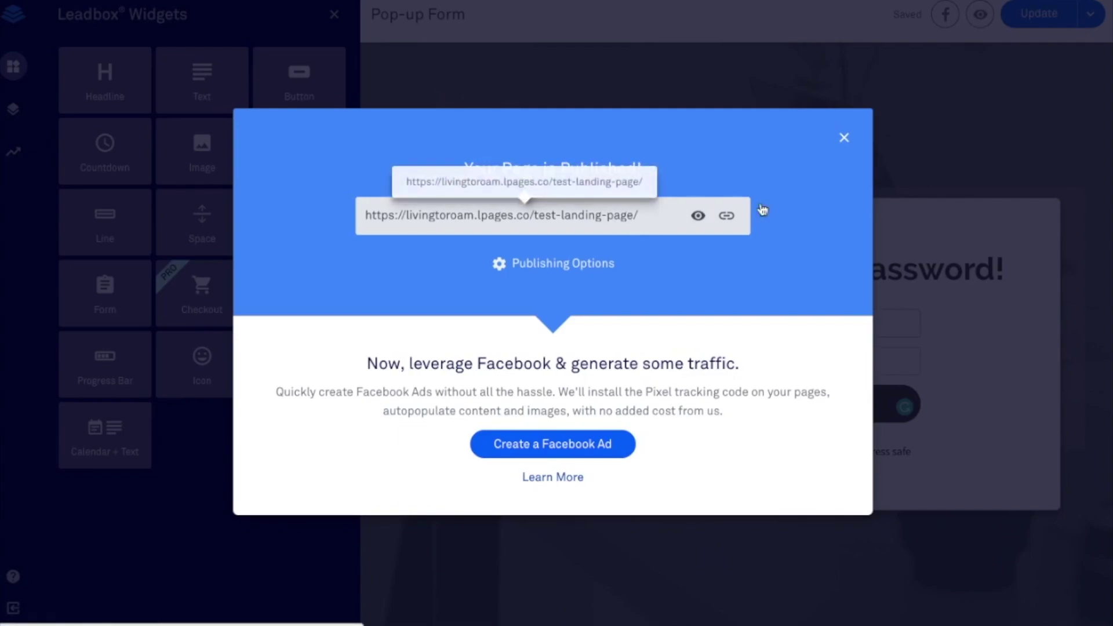
pyautogui.click(727, 218)
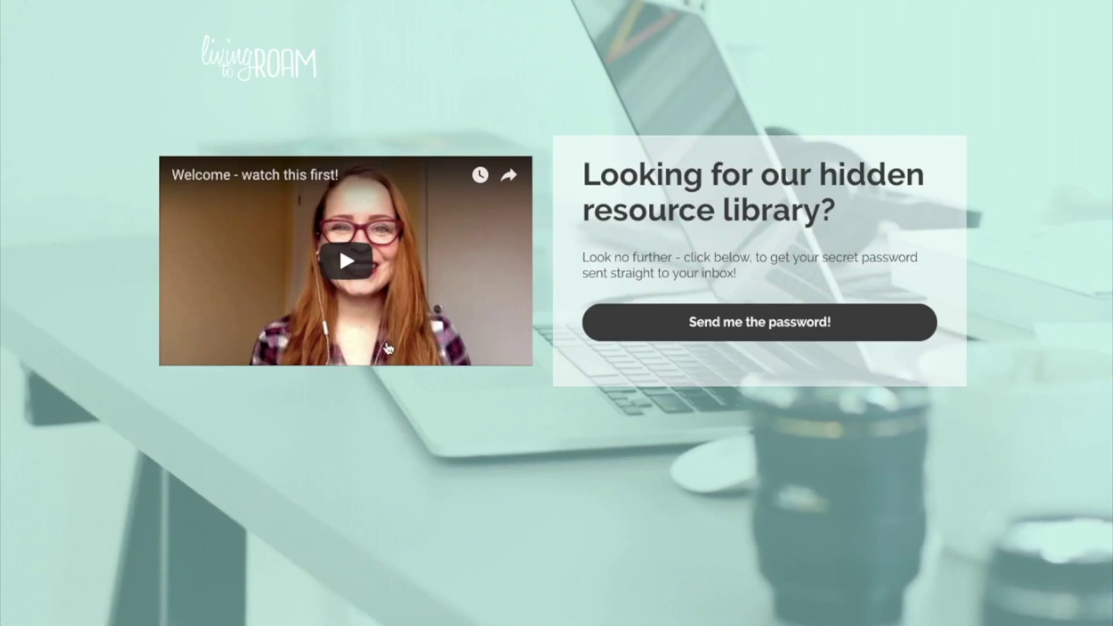
pyautogui.click(725, 331)
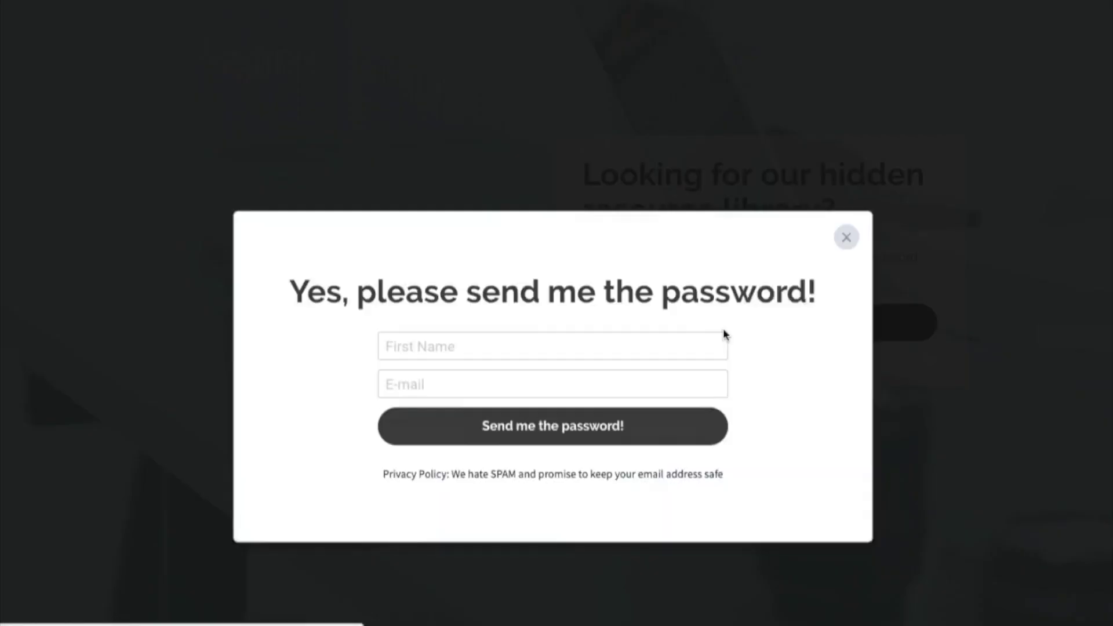
# Step: Fill the pop-up form with a test first name and a test e-mail address
pyautogui.click(454, 280)
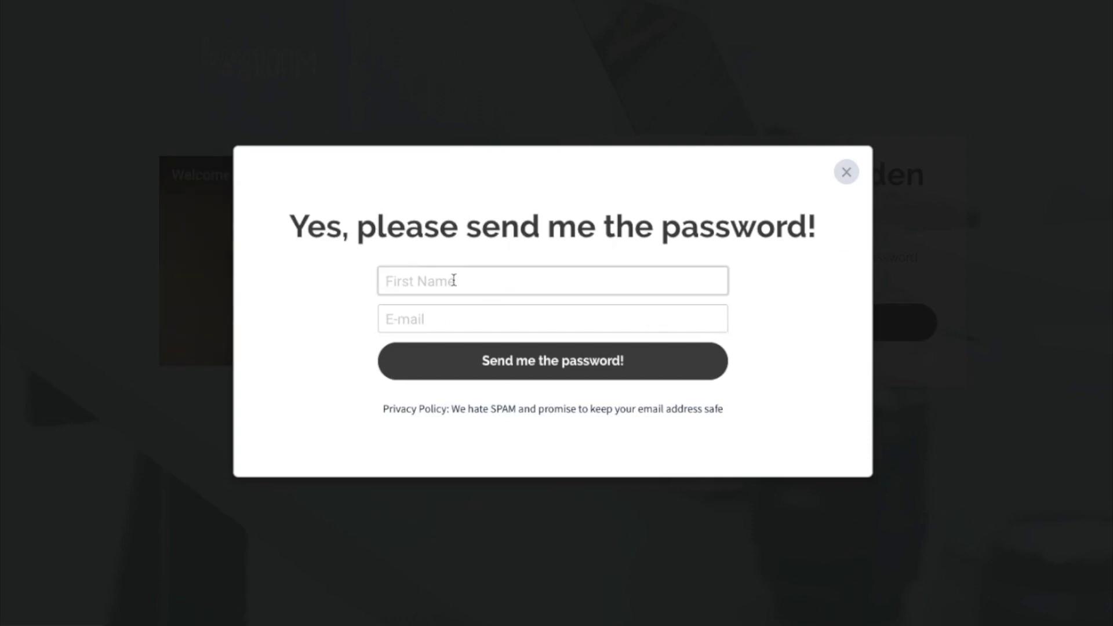
pyautogui.write('ts')
pyautogui.write('st')
pyautogui.click(460, 316)
pyautogui.write('test@test.com')
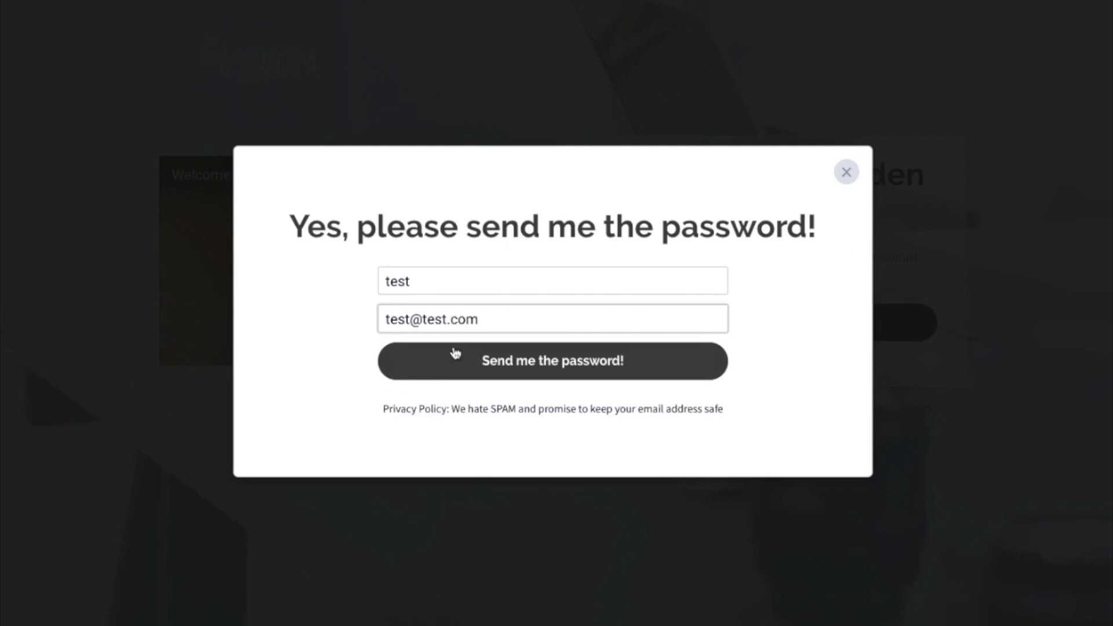